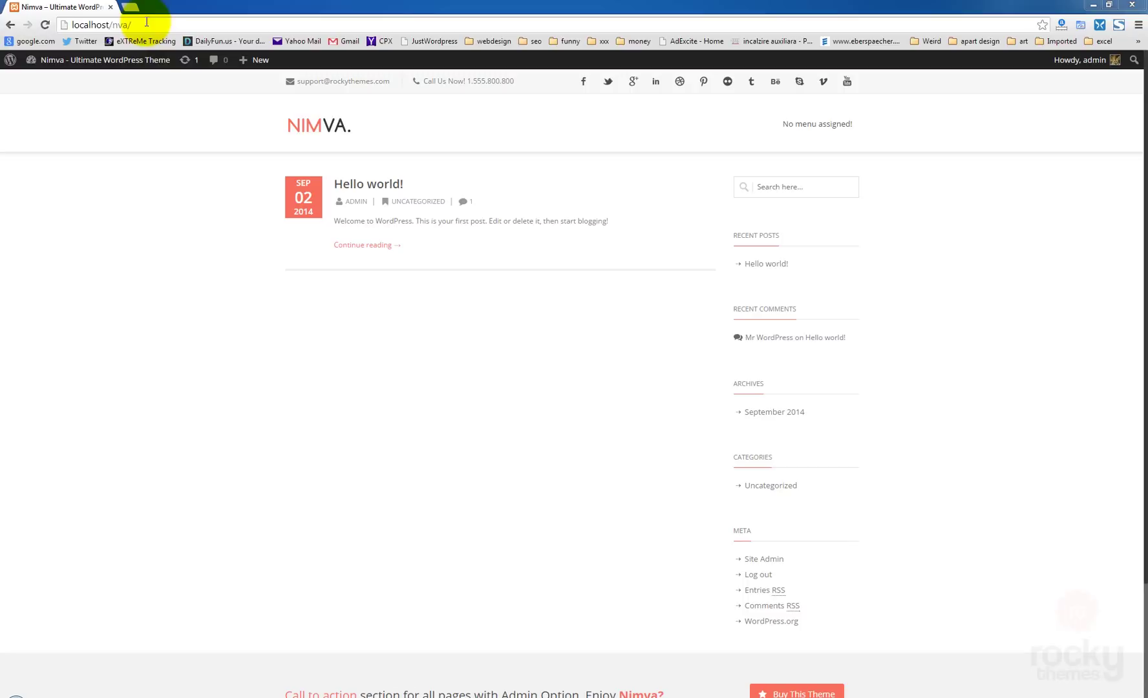
# Put the caret at the end of the localhost/nva/ address in the address bar
pyautogui.click(175, 25)
pyautogui.click(181, 22)
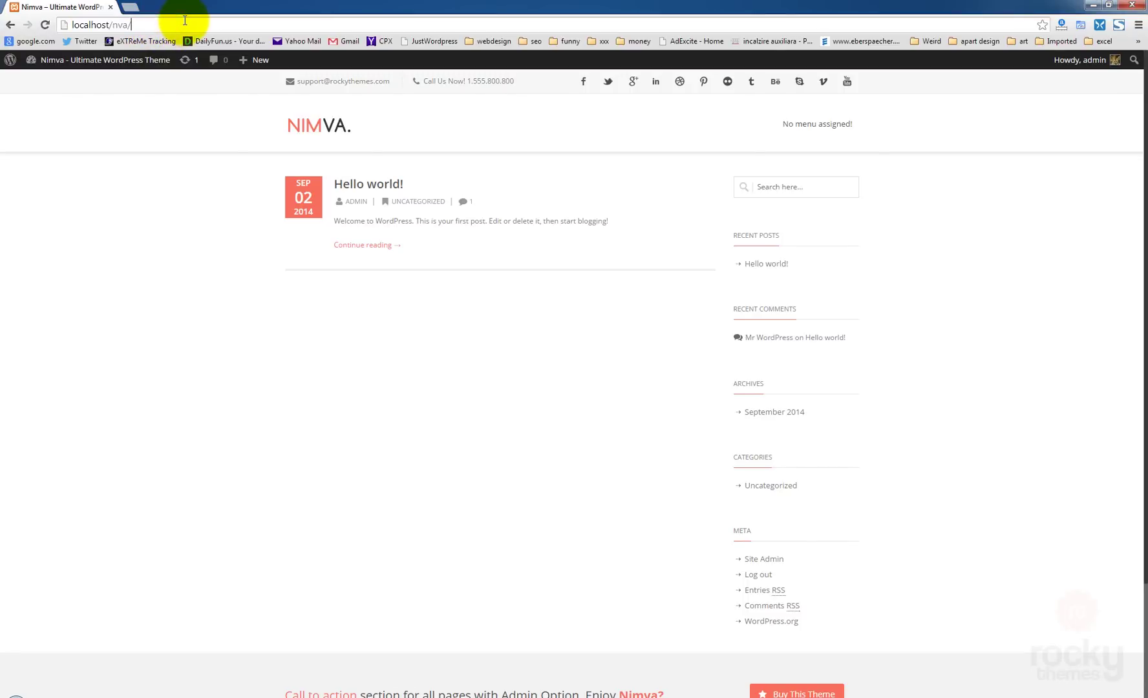
# Complete the wp-admin address to load the Dashboard, then open Nimva Theme Options
pyautogui.write('wp-')
pyautogui.press('Return')
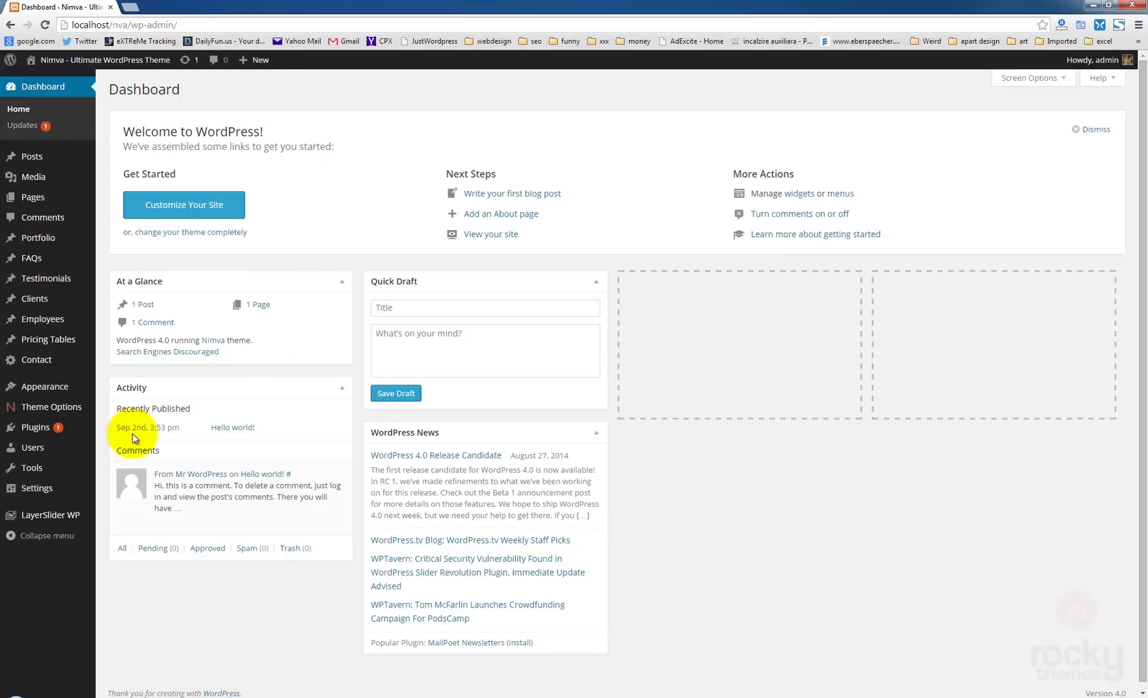
pyautogui.click(74, 407)
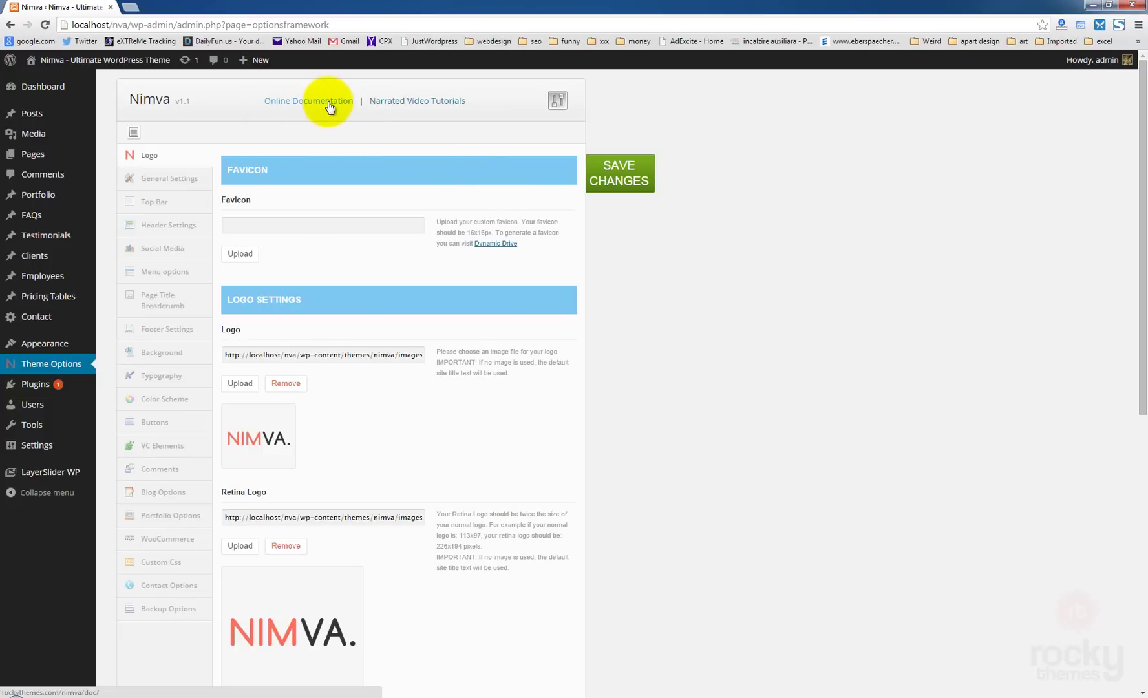
# Go to the Demo Data section of the Nimva online documentation and start downloading the demo package
pyautogui.click(328, 105)
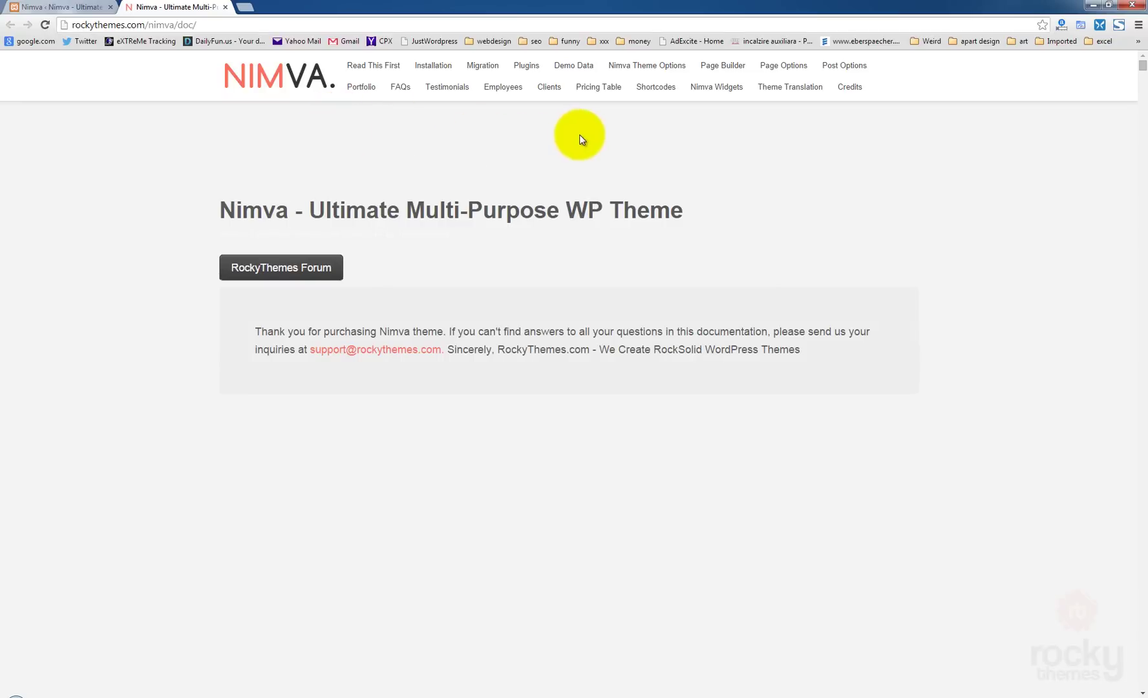
pyautogui.click(577, 68)
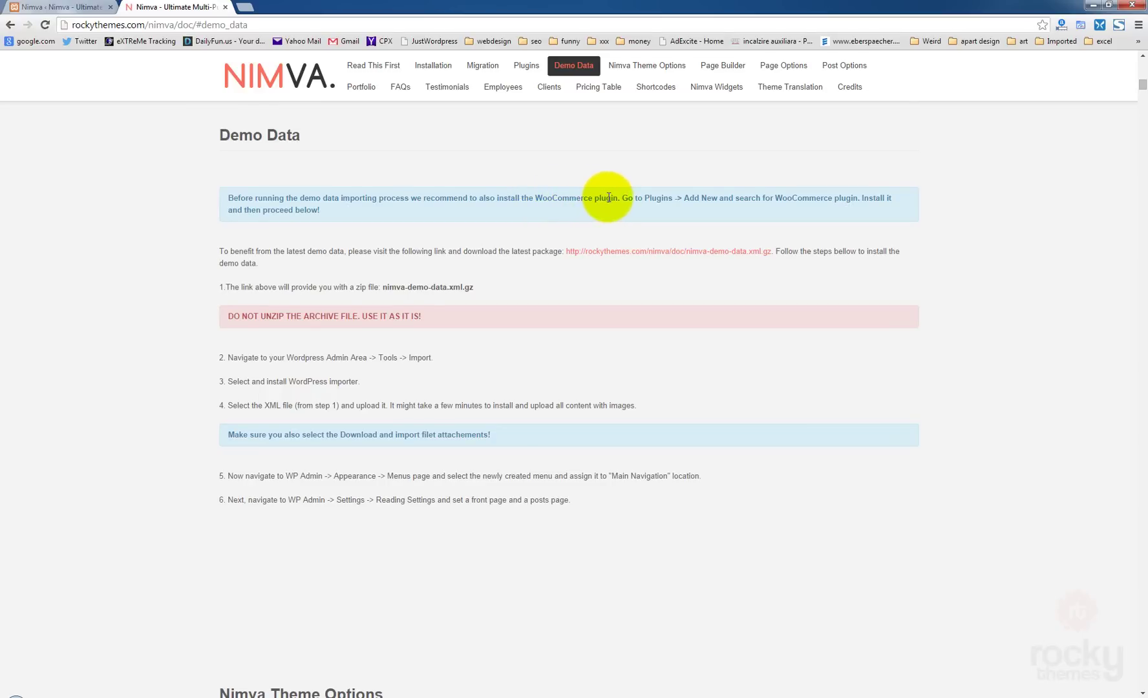
pyautogui.click(599, 198)
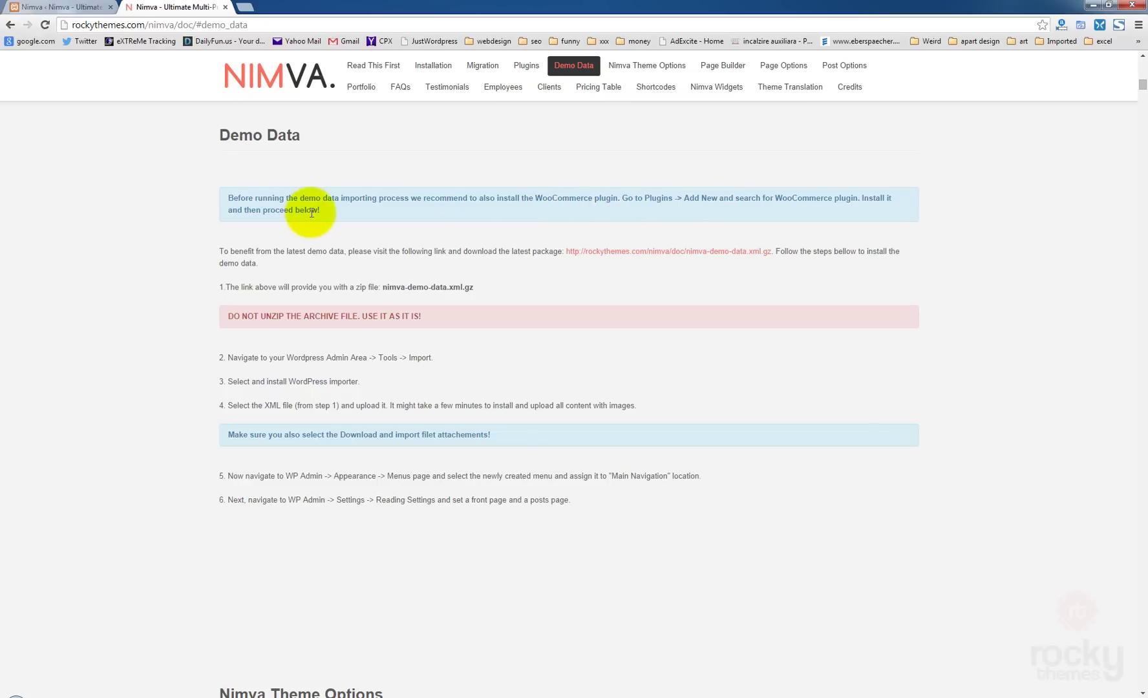
pyautogui.moveTo(303, 210); pyautogui.dragTo(305, 212)
# Save the demo data to the Desktop as nimva-demo-data.xml, removing the '(1)' suffix
pyautogui.click(347, 216)
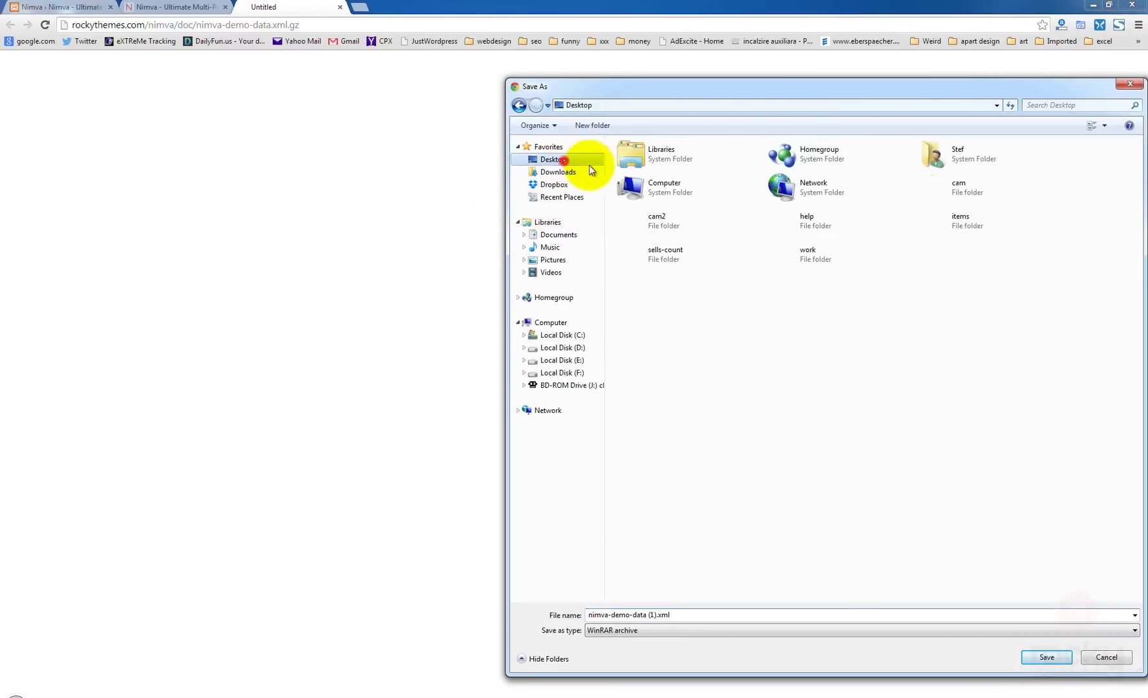
pyautogui.click(674, 614)
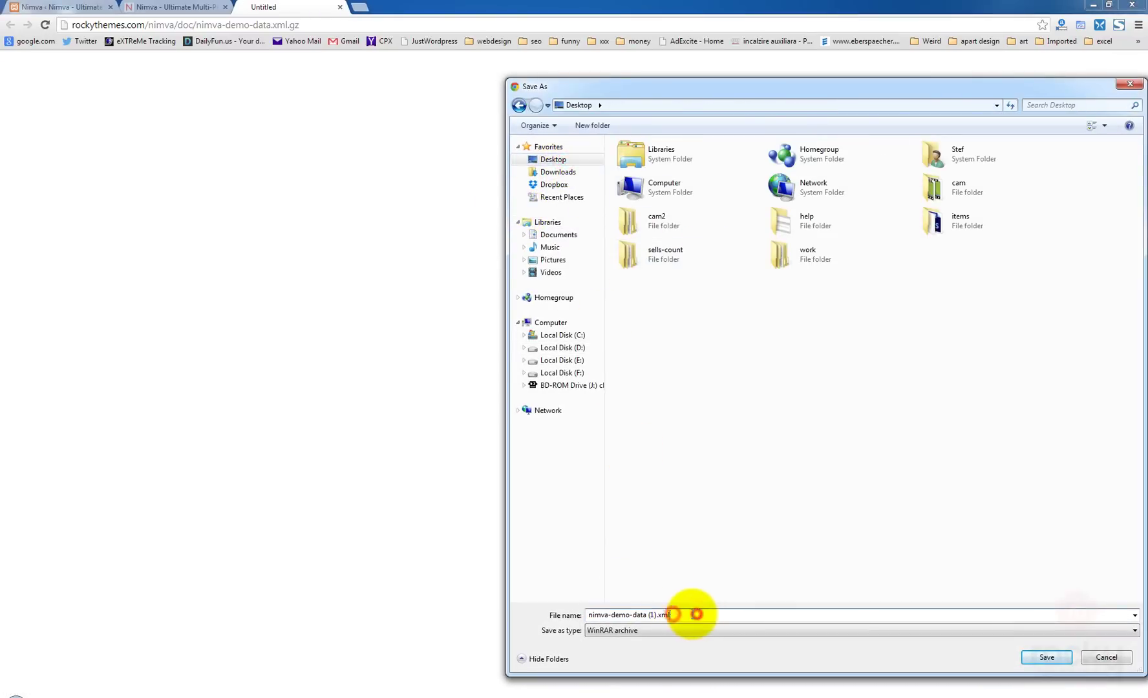
pyautogui.click(653, 615)
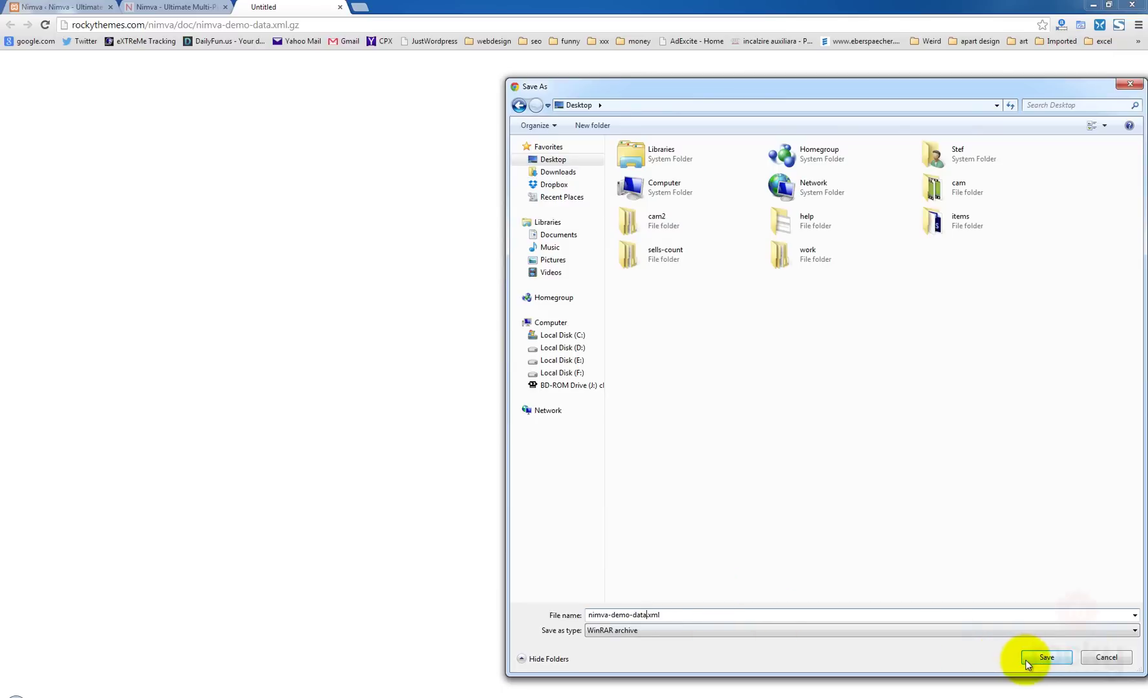
pyautogui.click(1045, 658)
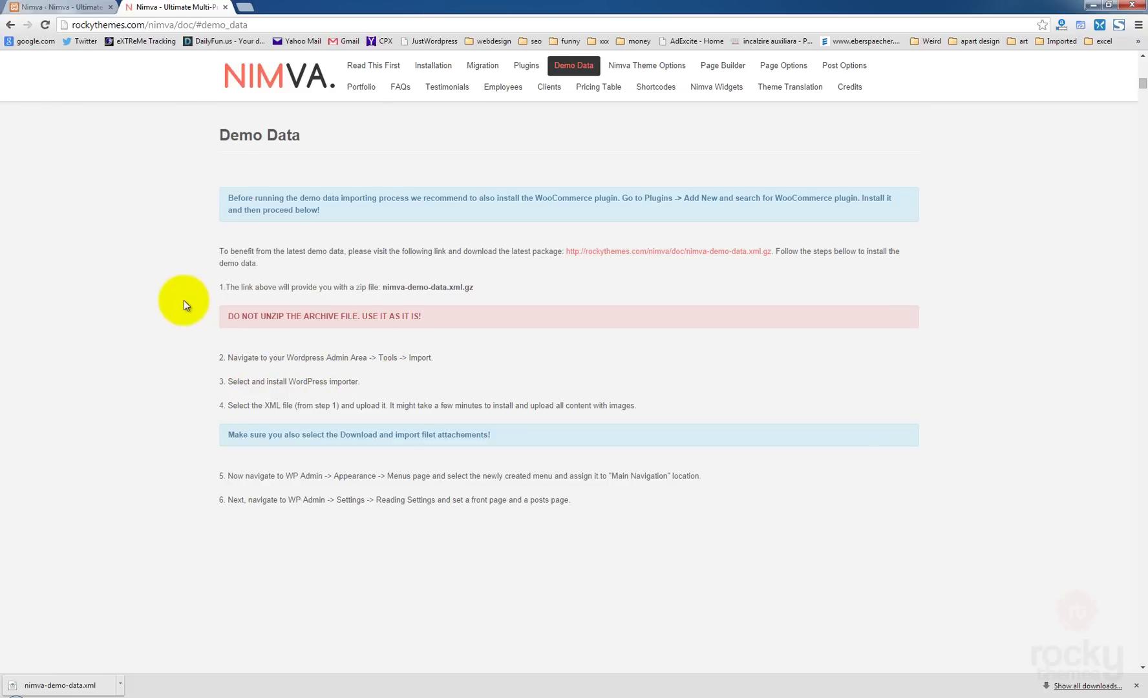
# Close the documentation tab and go to Plugins > Add New
pyautogui.click(225, 7)
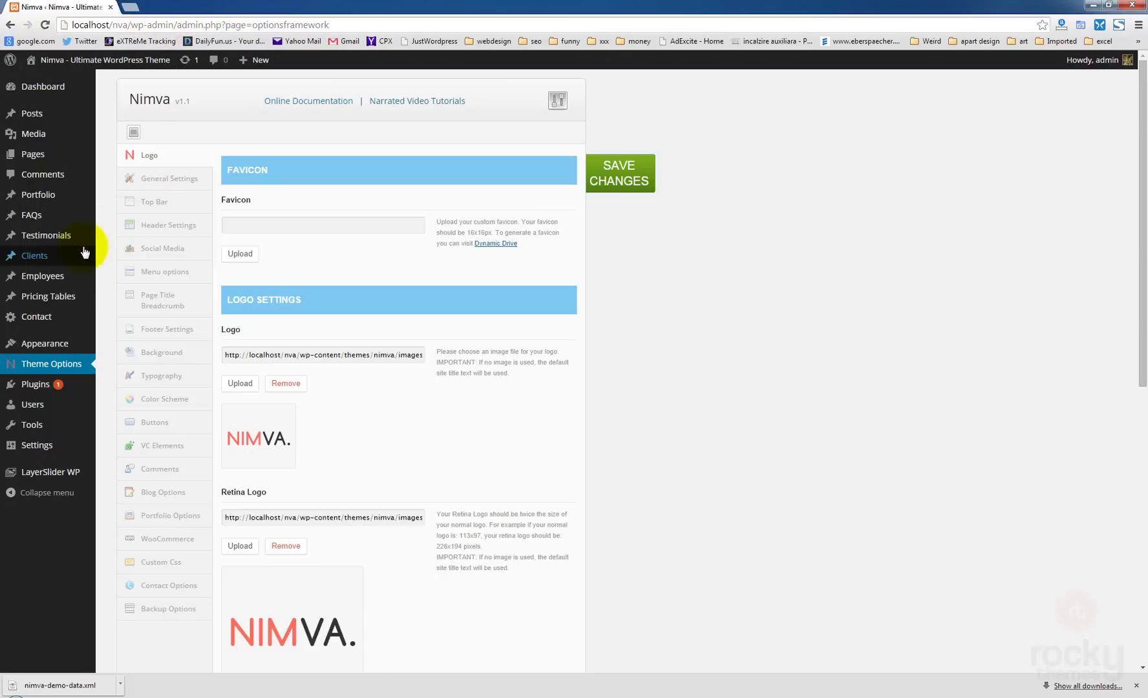
pyautogui.moveTo(32, 385)
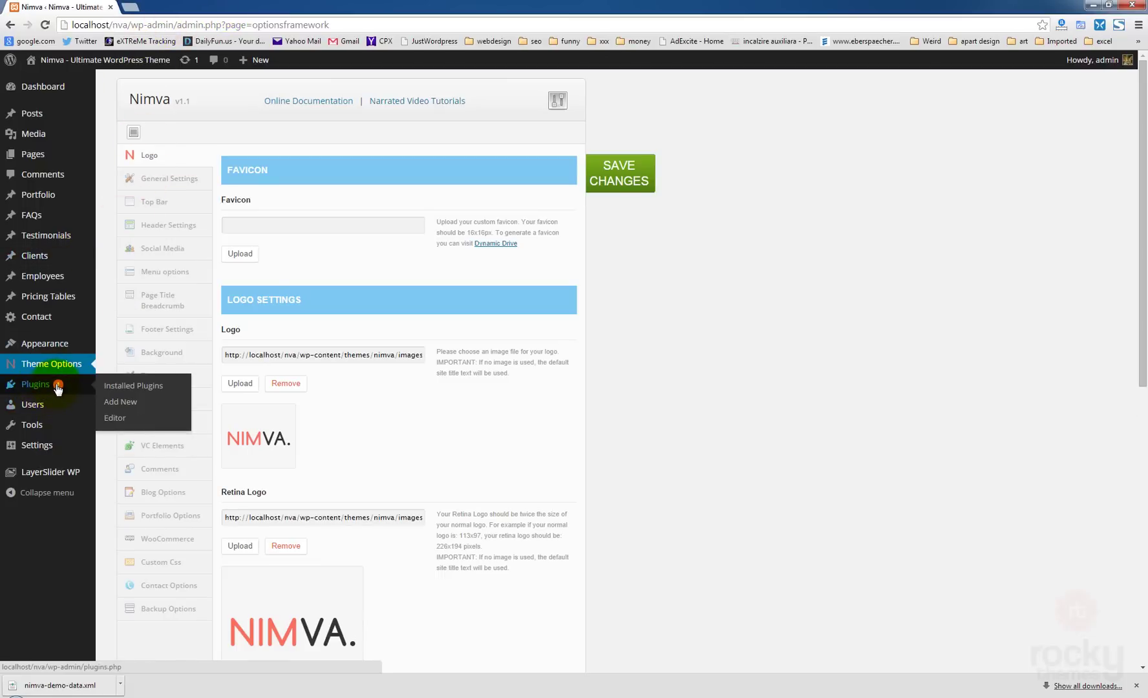
pyautogui.click(130, 406)
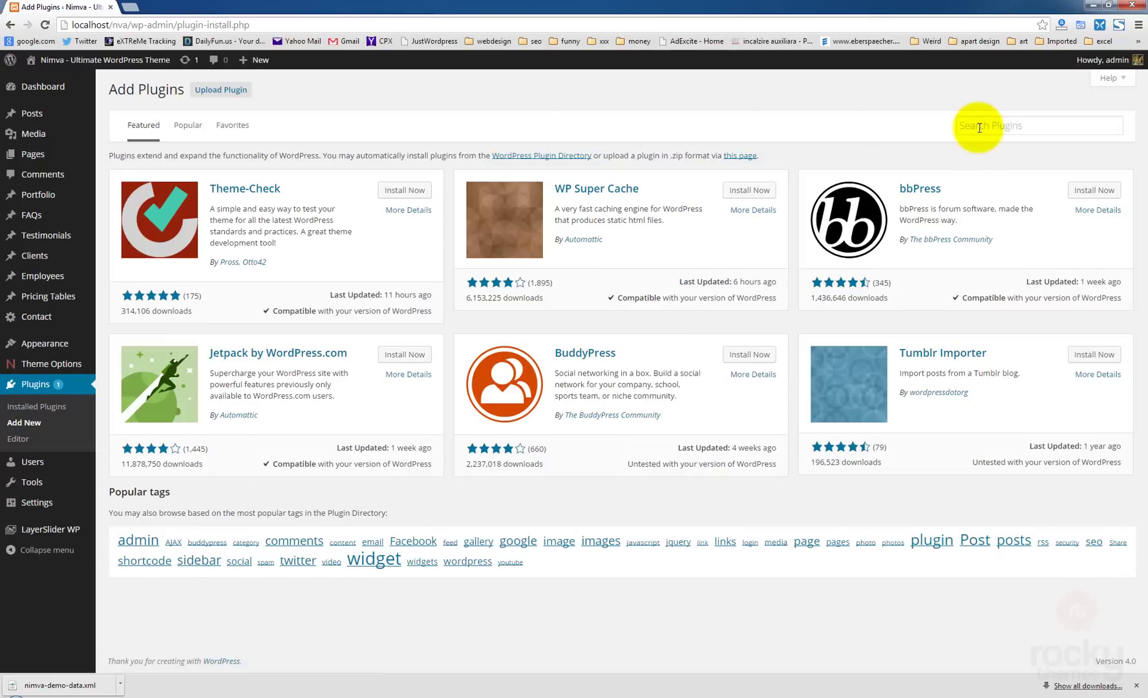
# Search for woocommerce and install WooCommerce - excelling eCommerce 2.1.12, confirming with OK
pyautogui.click(979, 126)
pyautogui.write('woocommerce')
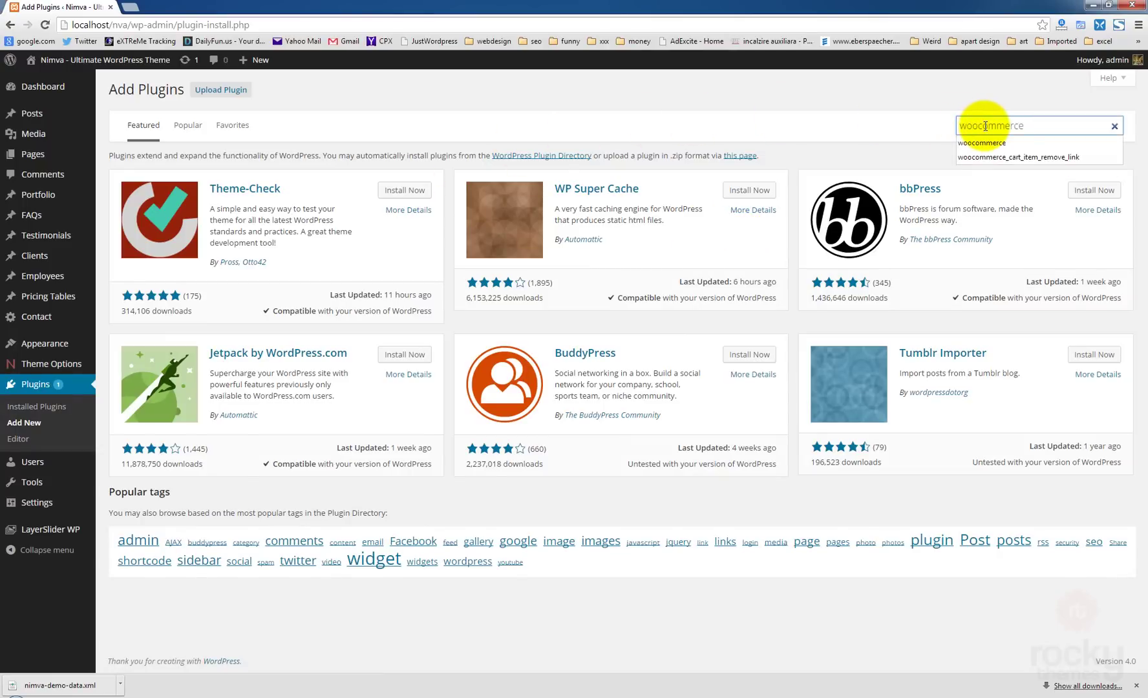
pyautogui.press('Return')
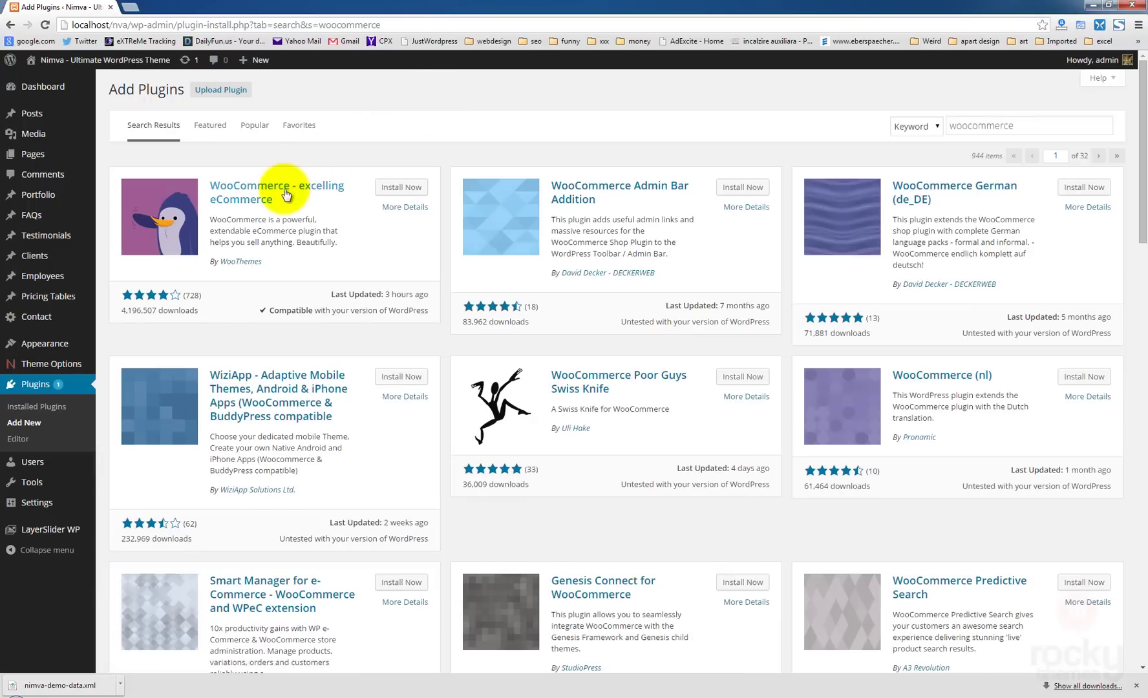
pyautogui.click(401, 190)
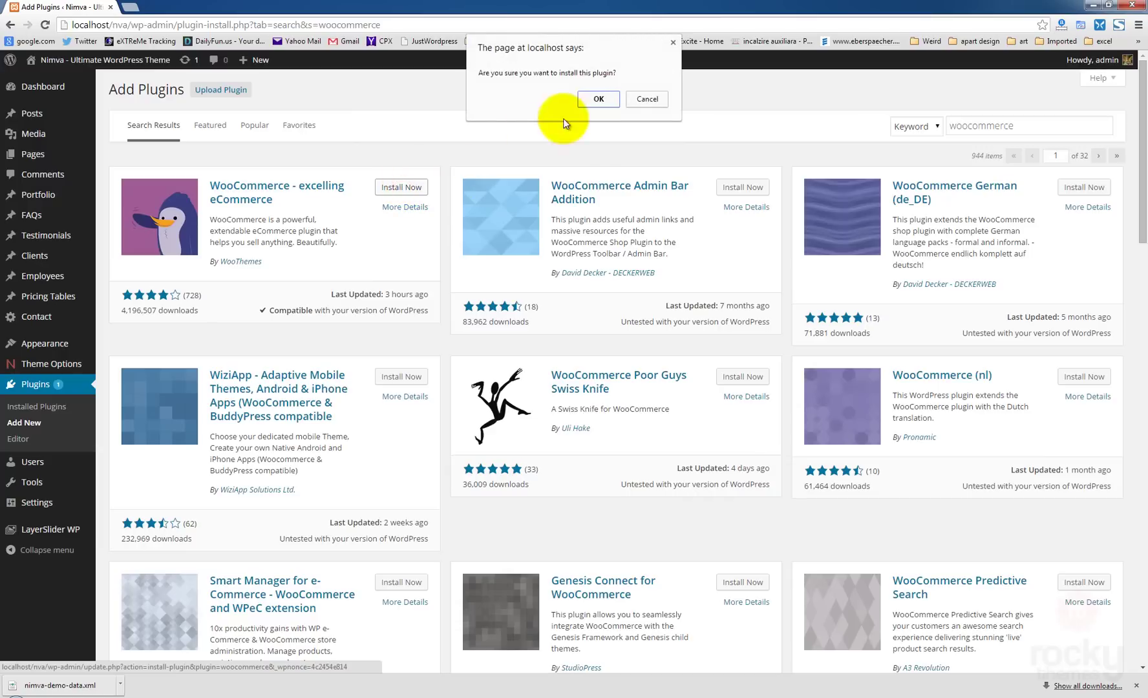
pyautogui.click(598, 100)
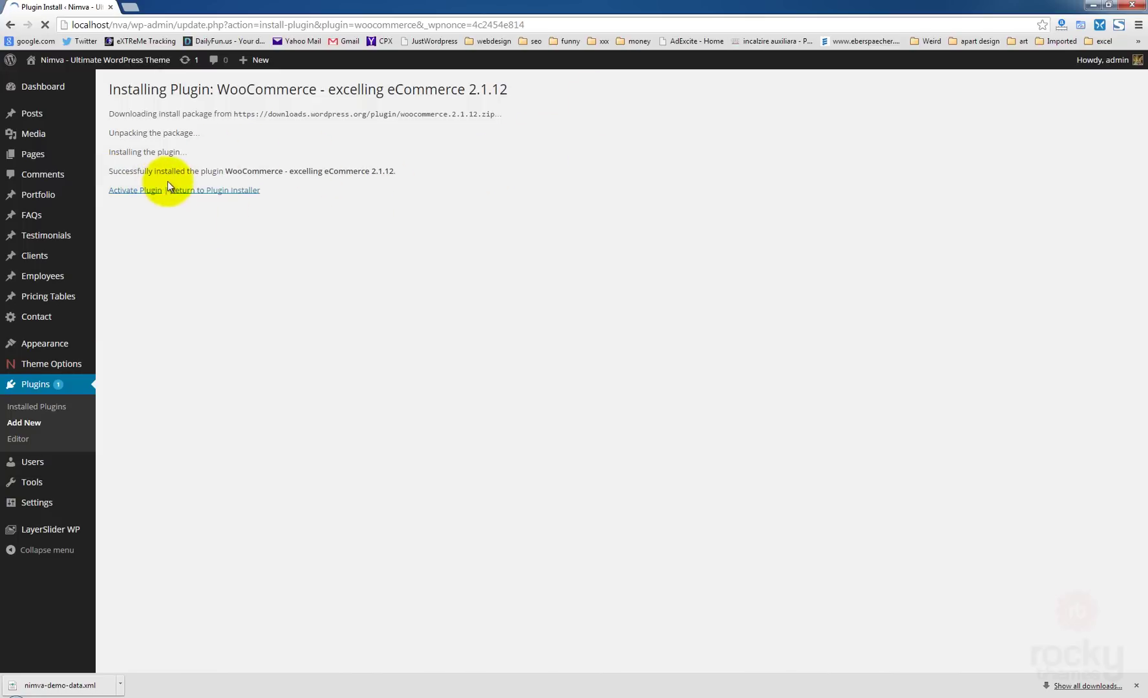
# Activate WooCommerce and skip its page setup to reach the Welcome to WooCommerce 2.1 page
pyautogui.click(135, 191)
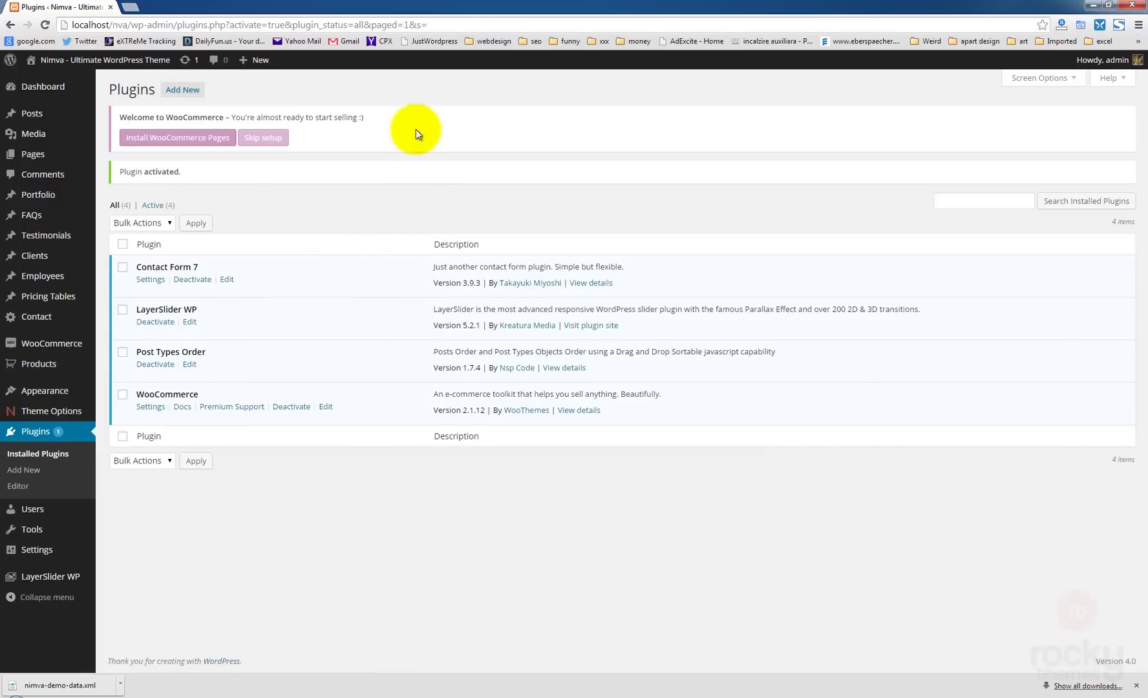
pyautogui.click(259, 148)
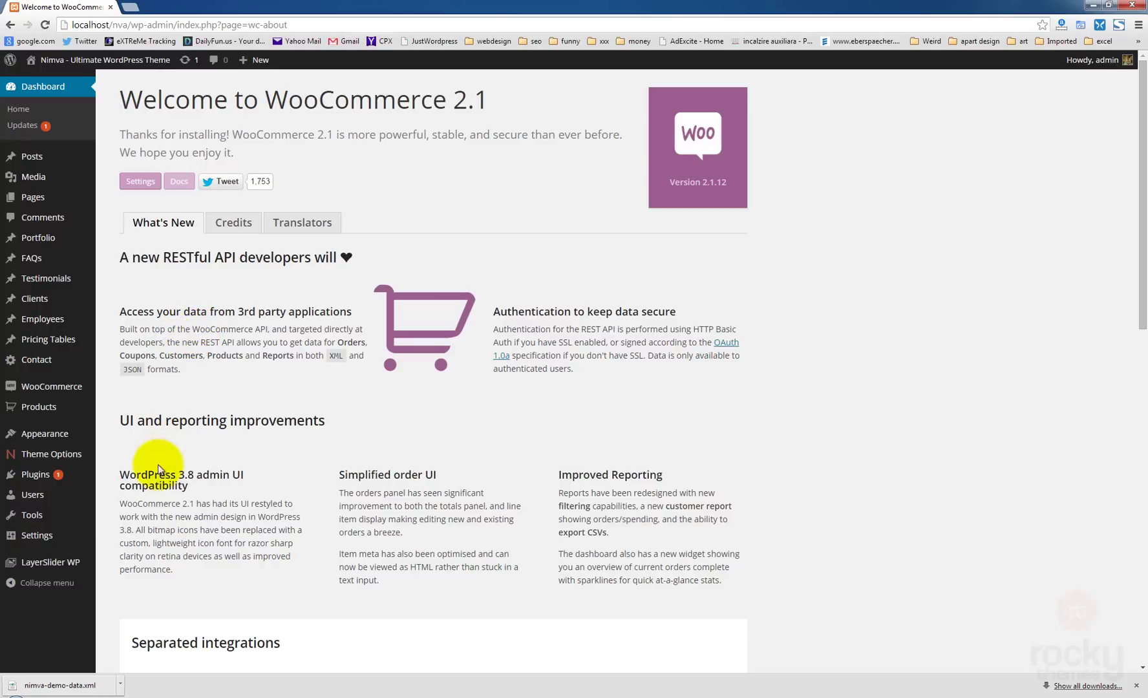
pyautogui.moveTo(24, 518)
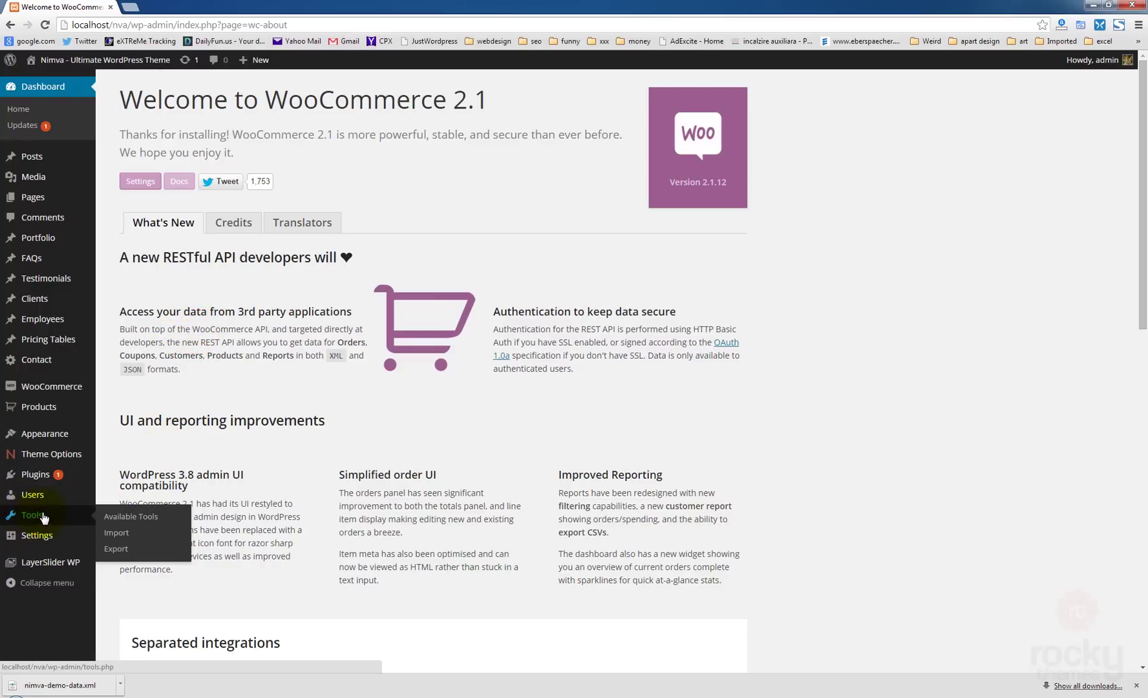
# Install WordPress Importer 0.6.1 from Tools > Import, then activate it and run the importer
pyautogui.click(119, 534)
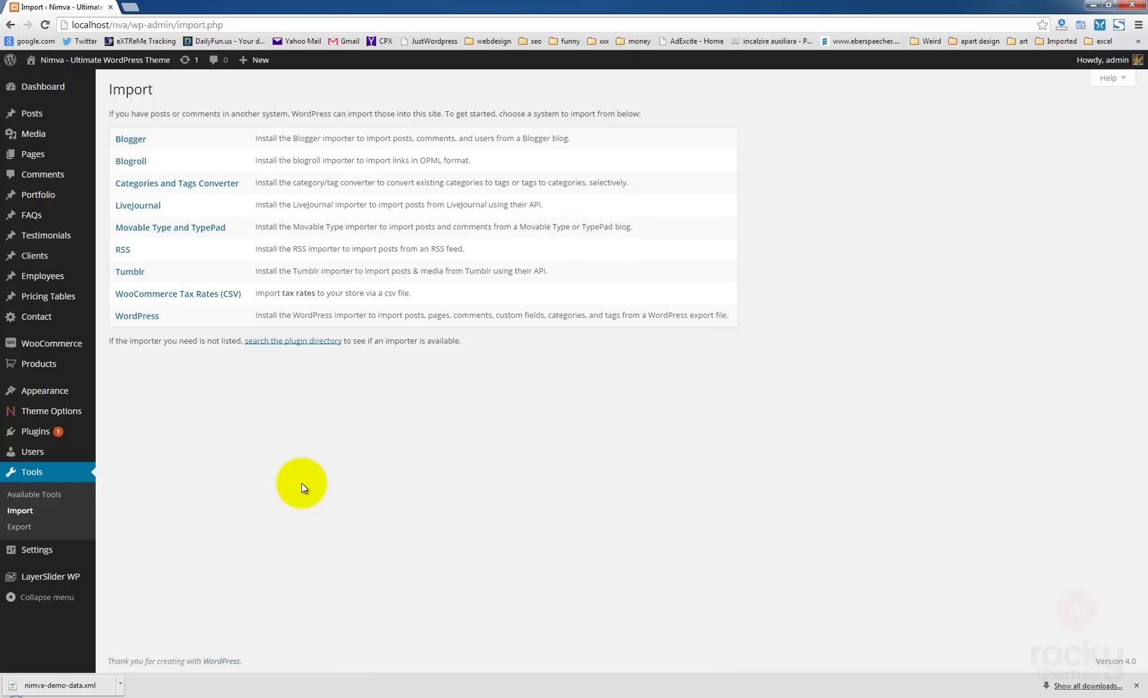
pyautogui.click(138, 318)
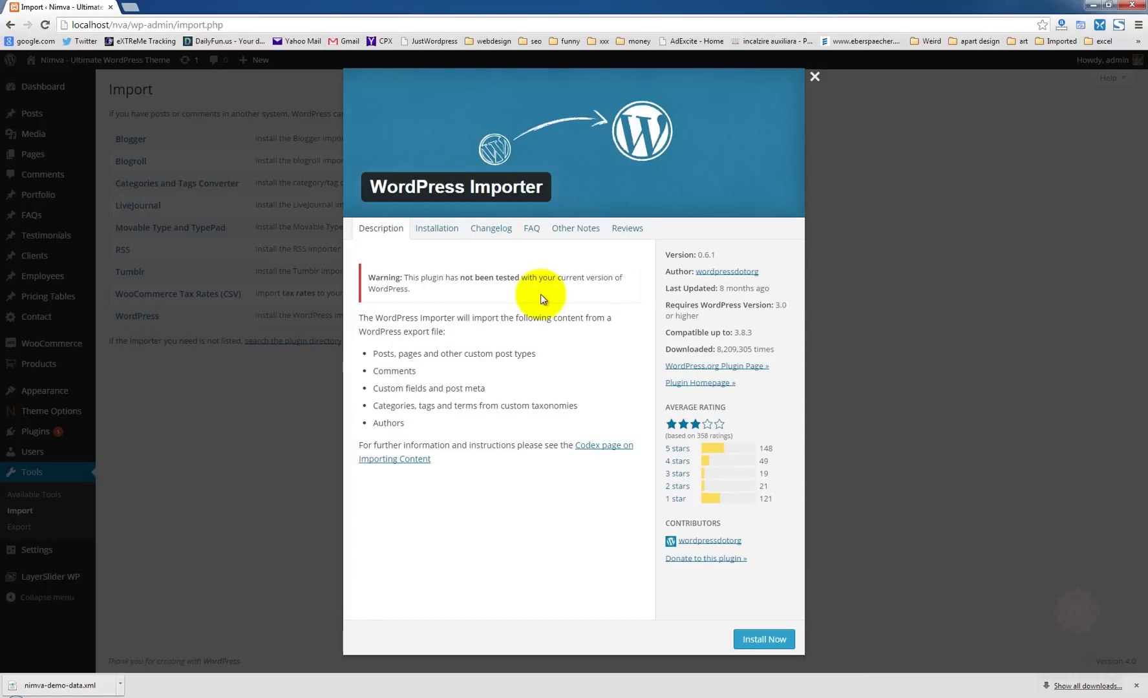
pyautogui.click(760, 640)
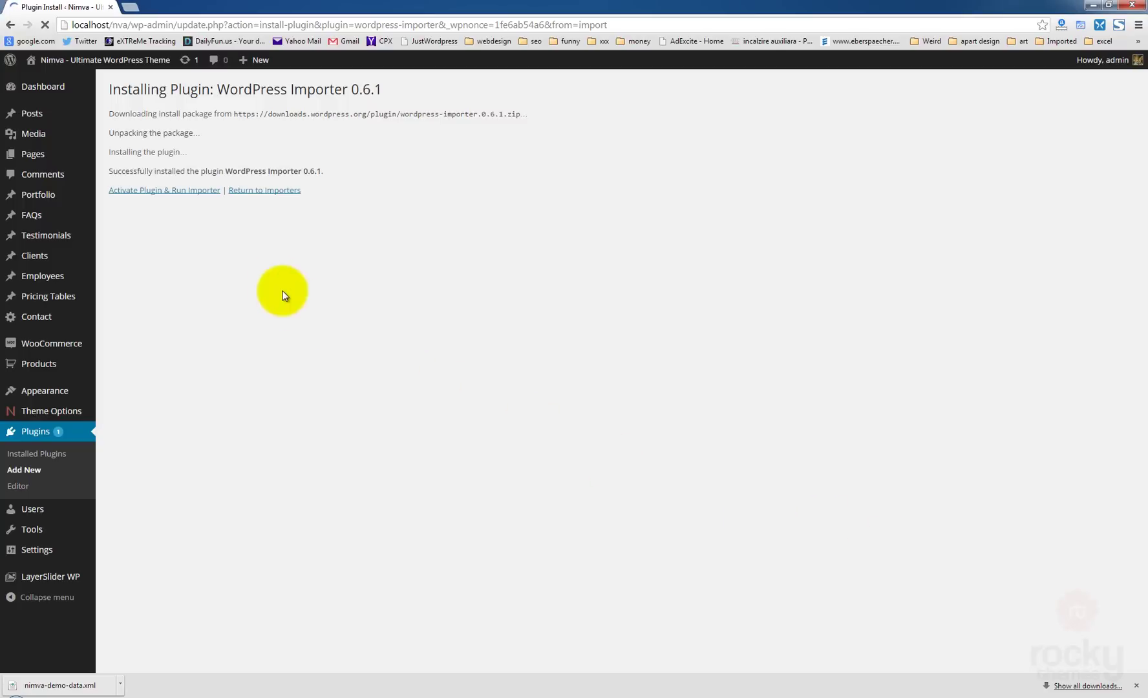
pyautogui.click(160, 191)
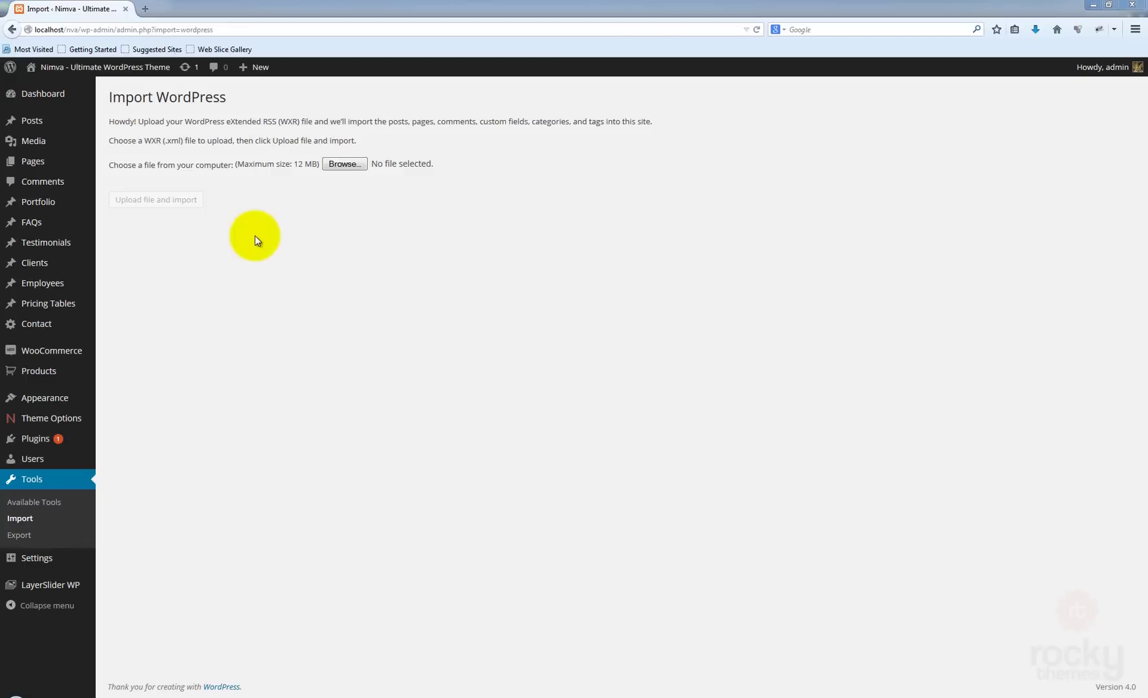
# Choose nimva-demo-data.xml from the computer and upload it to the importer
pyautogui.click(360, 166)
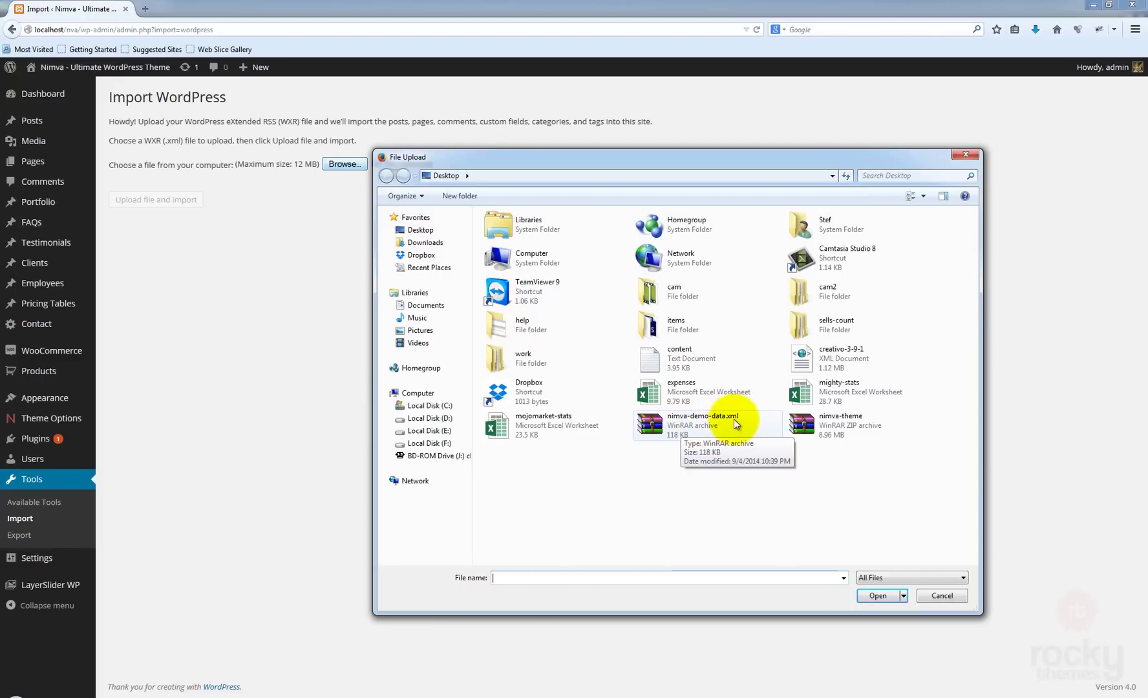
pyautogui.click(663, 419)
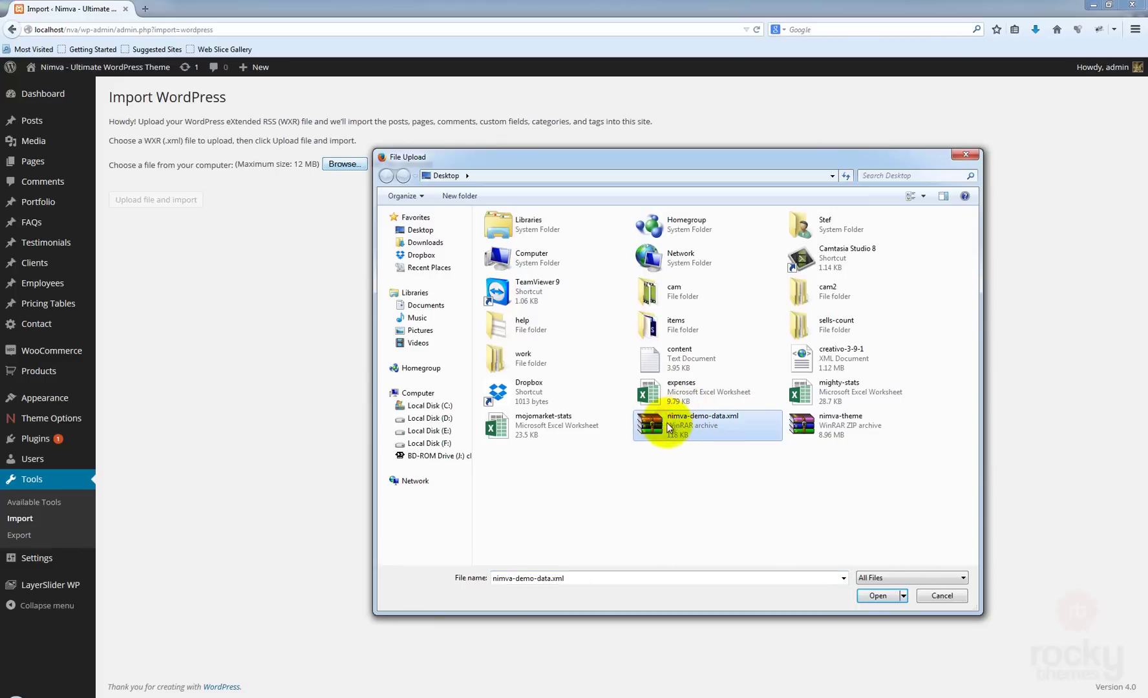
pyautogui.click(887, 597)
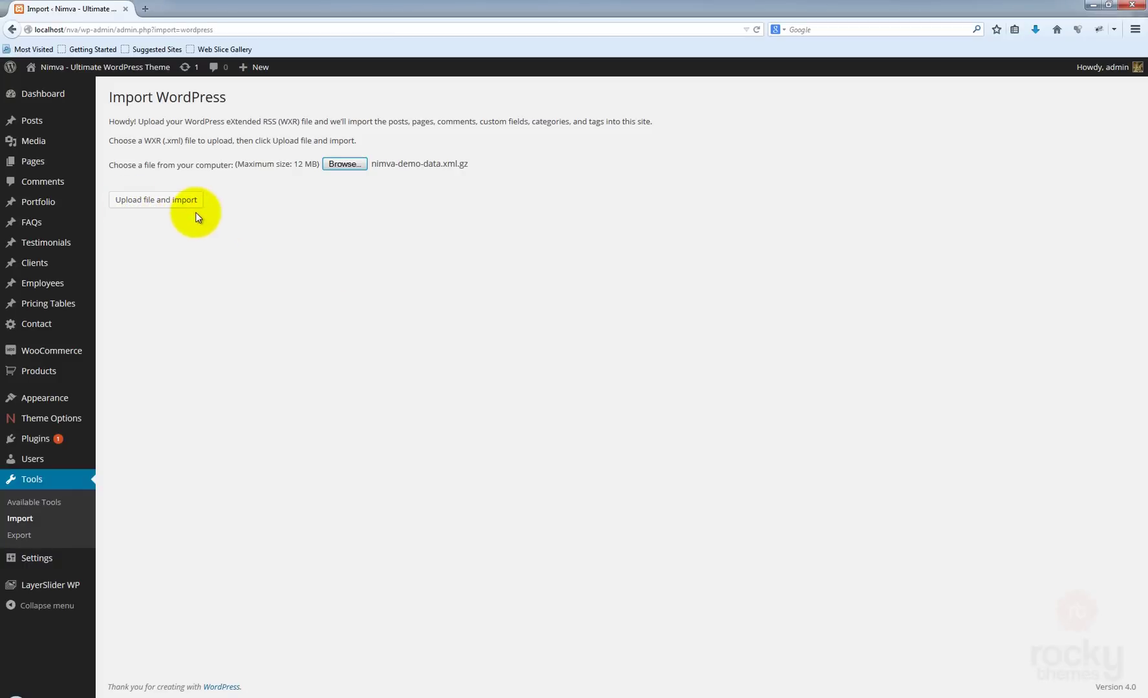
pyautogui.click(169, 201)
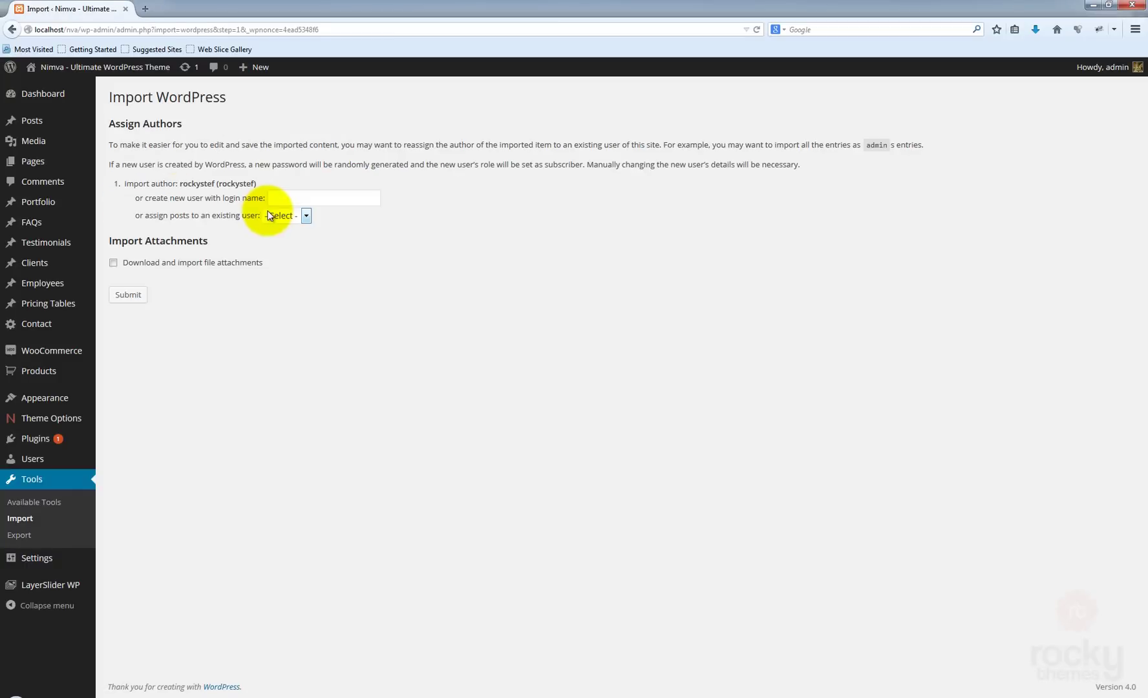
# Assign imported posts to admin, include file attachments, and submit the import
pyautogui.click(282, 216)
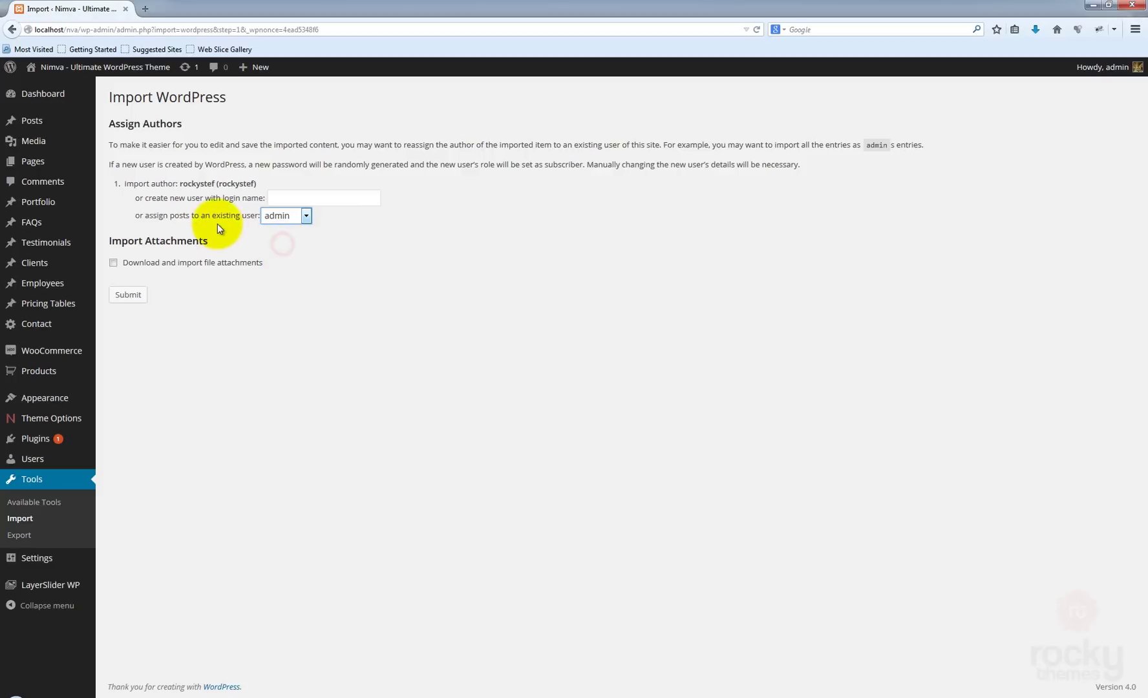
pyautogui.click(314, 256)
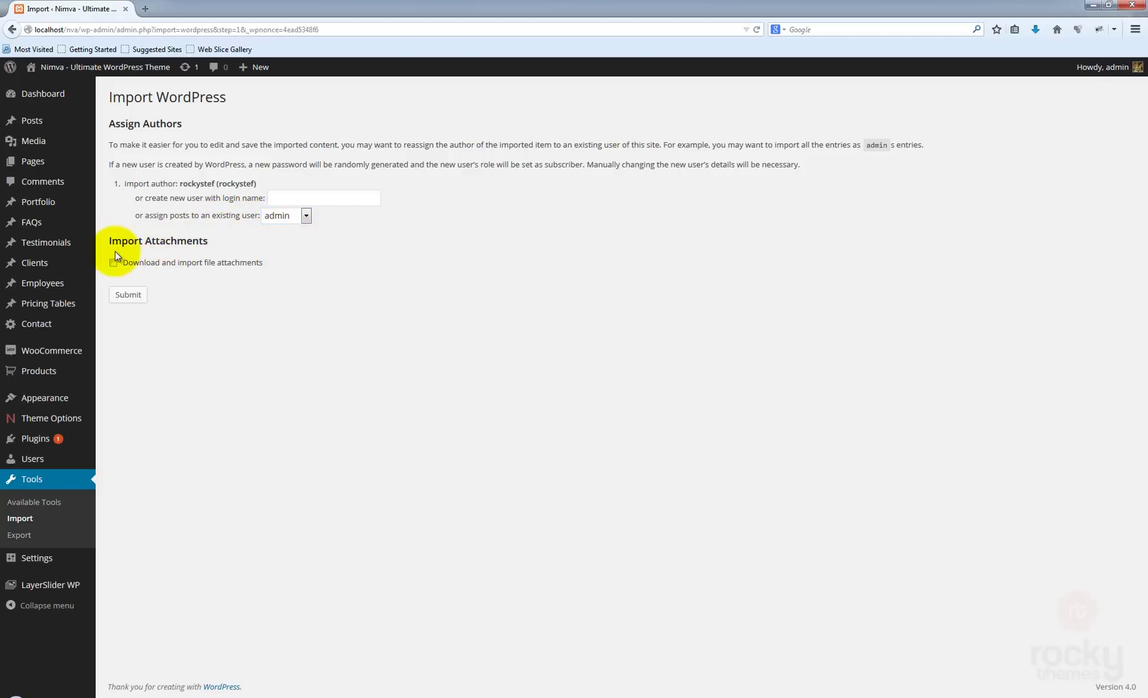
pyautogui.click(145, 267)
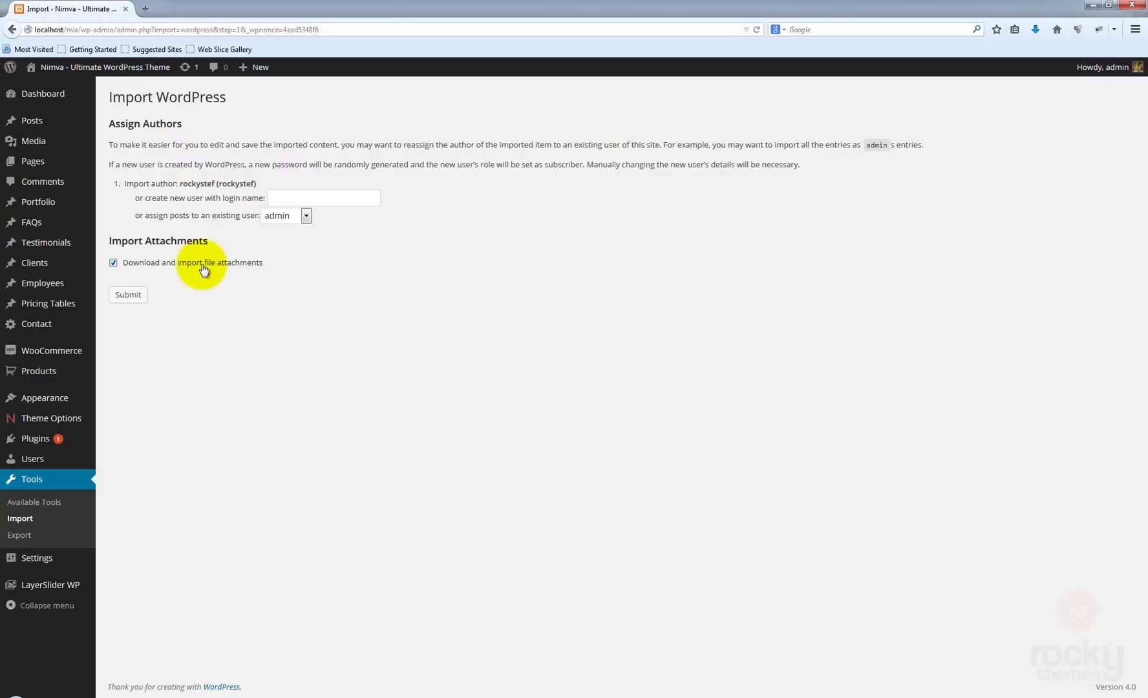
pyautogui.click(136, 296)
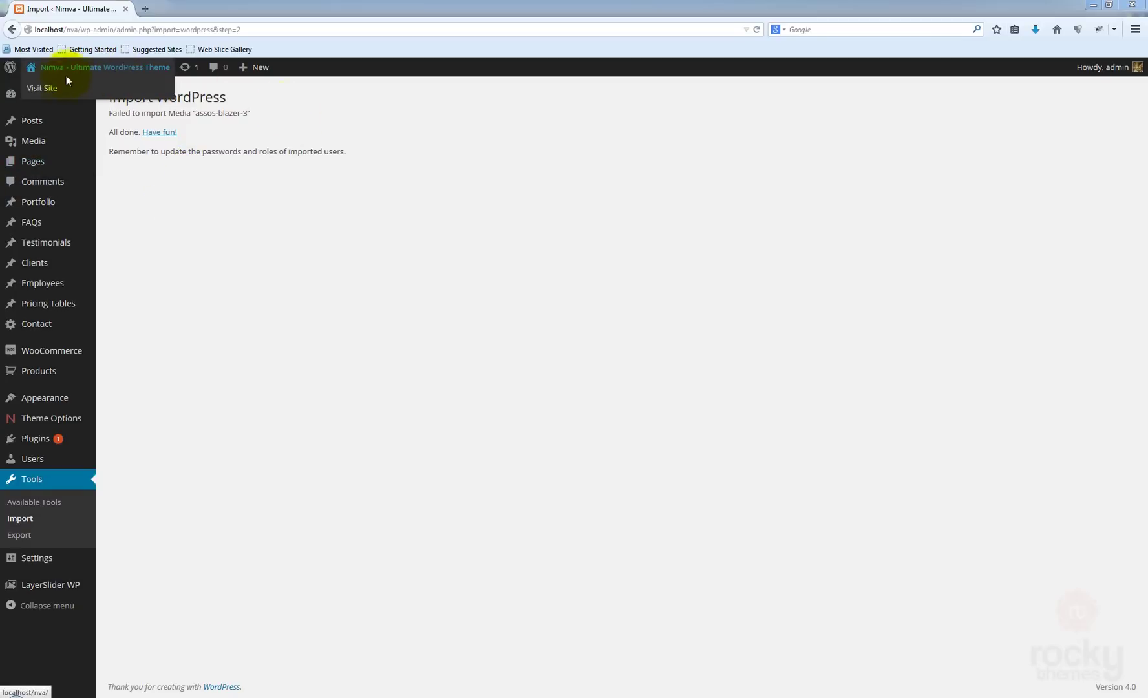
# Open the live site's front page in a new tab via Visit Site
pyautogui.rightClick(49, 88)
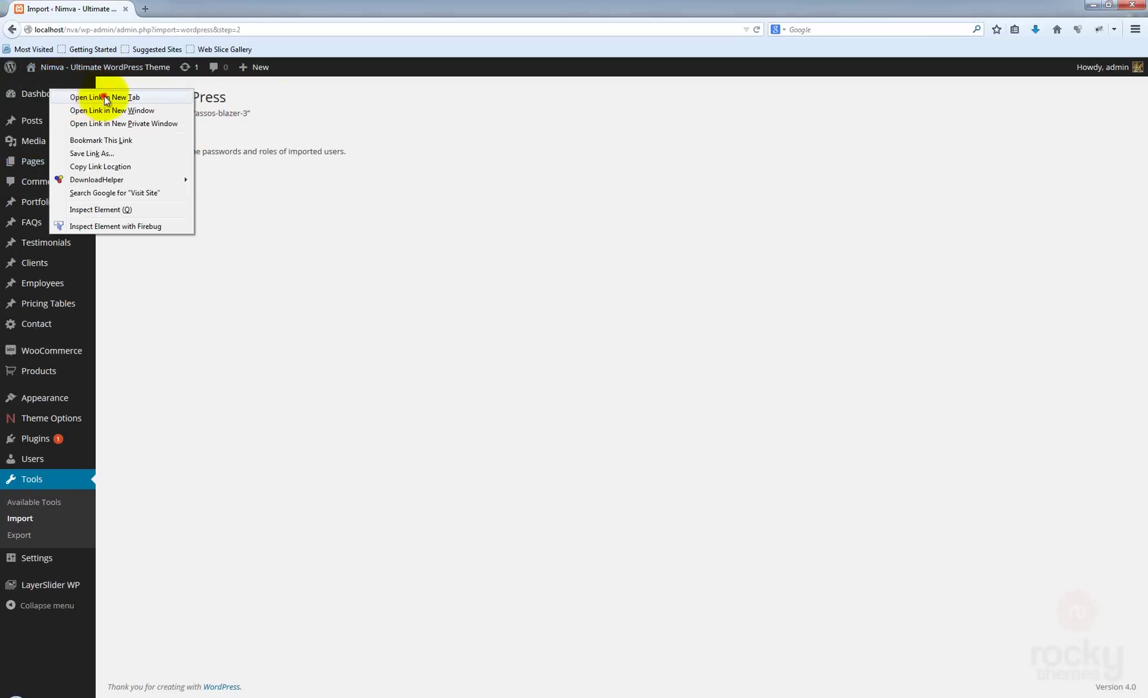
pyautogui.click(105, 98)
pyautogui.click(203, 13)
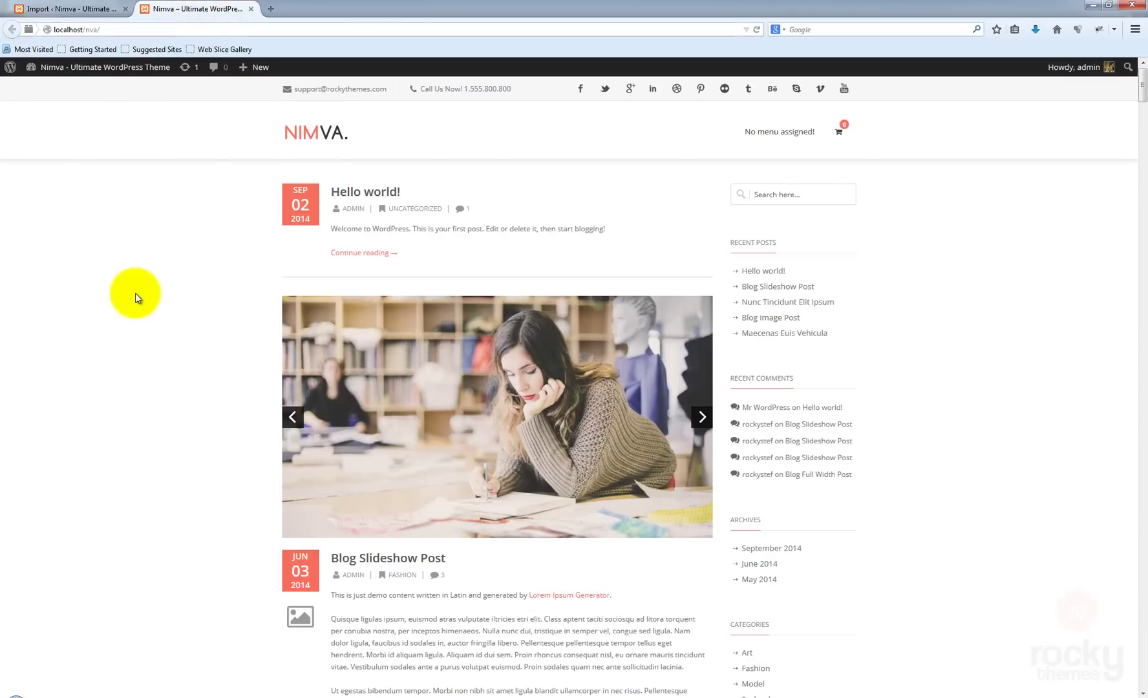
# Scroll through the front page to check the imported blog posts
pyautogui.scroll(-5, 133, 295)
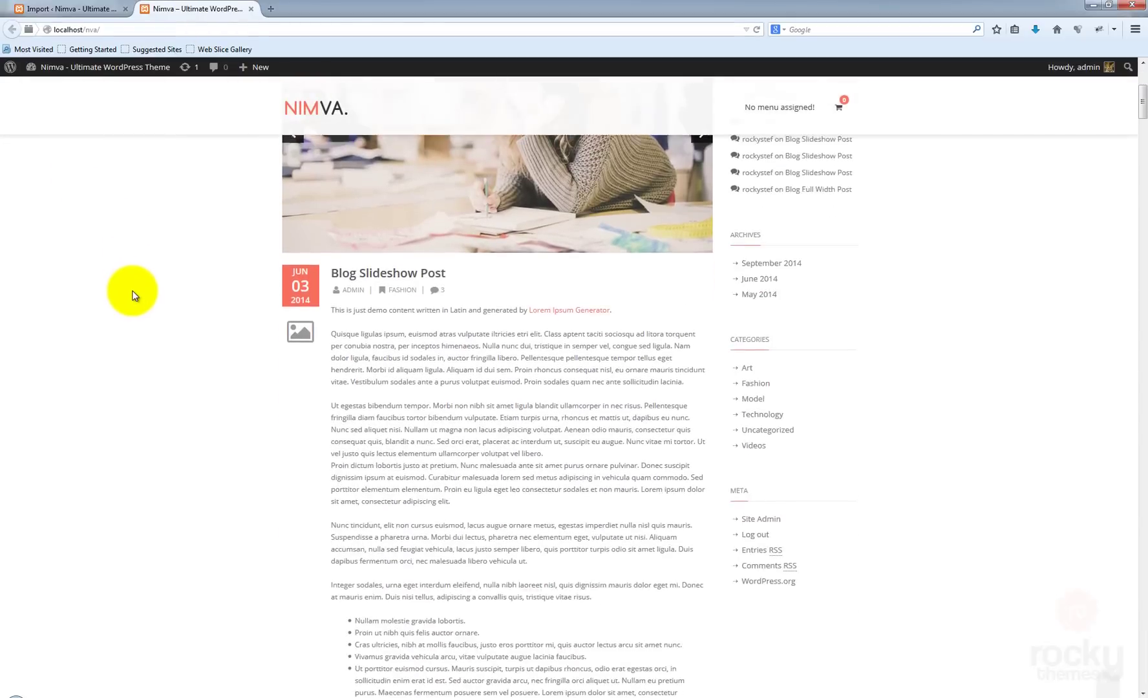
pyautogui.scroll(-12, 132, 295)
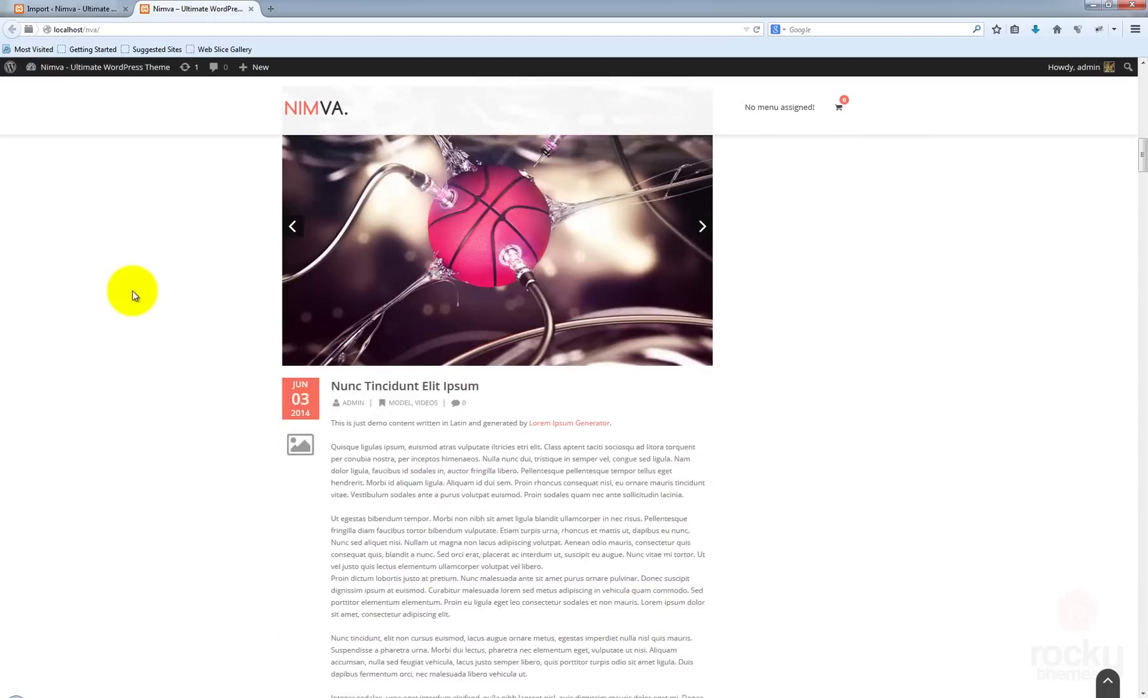
pyautogui.scroll(-12, 133, 295)
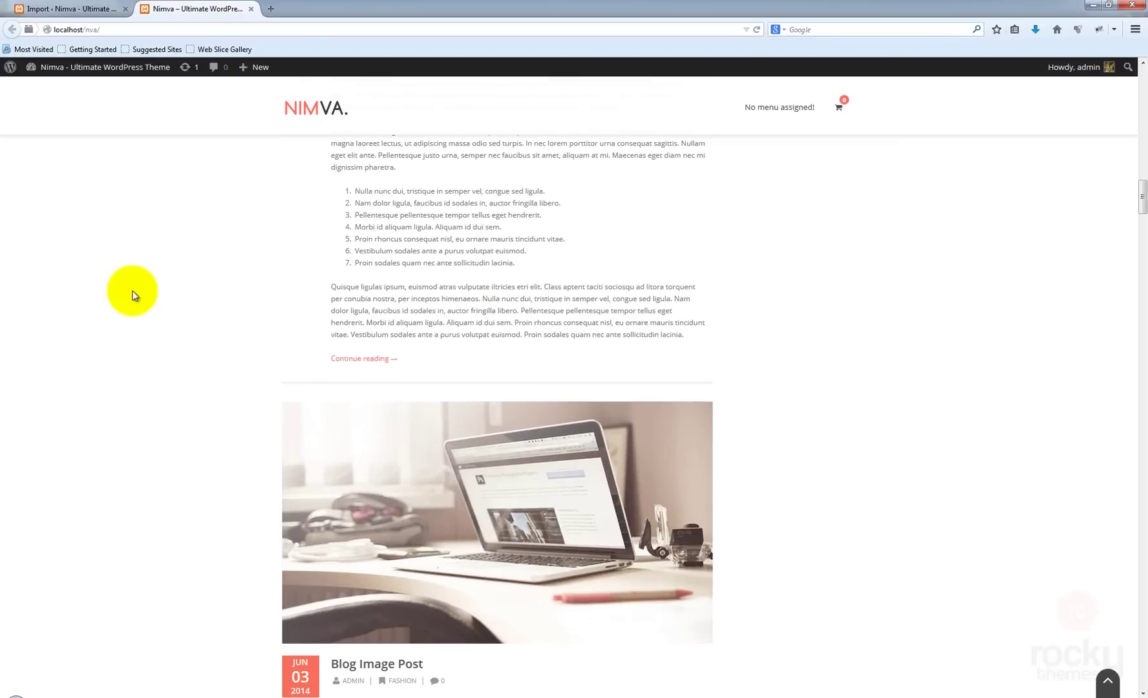
pyautogui.scroll(-12, 132, 295)
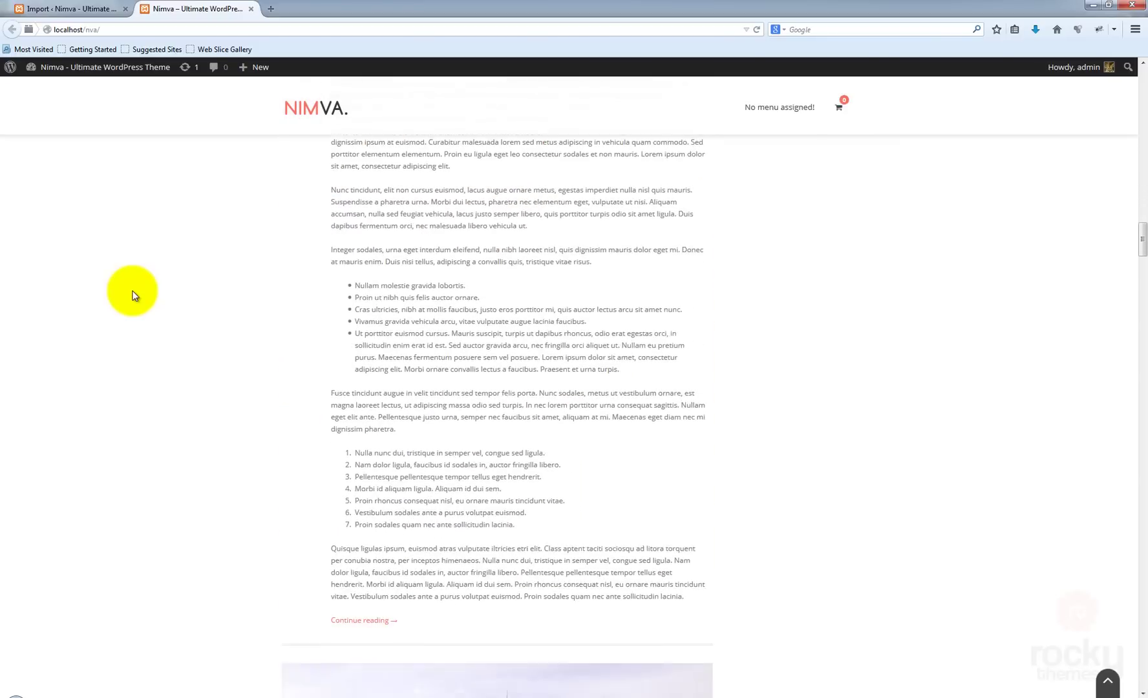
pyautogui.scroll(-7, 132, 295)
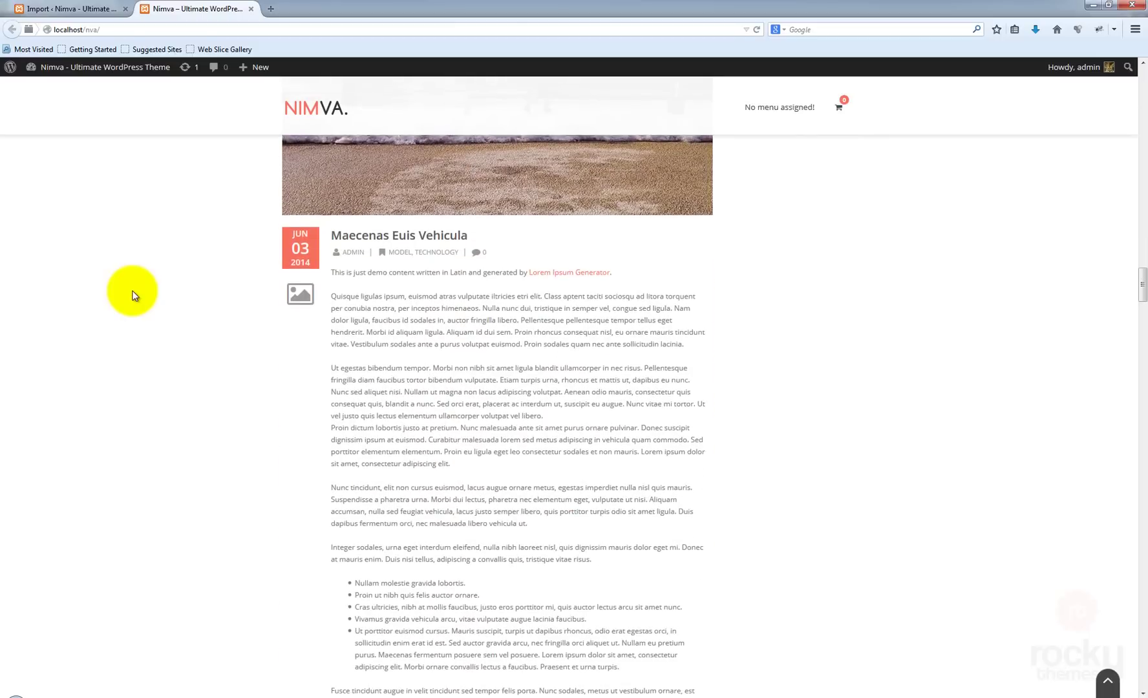
pyautogui.scroll(6, 132, 295)
pyautogui.scroll(13, 133, 294)
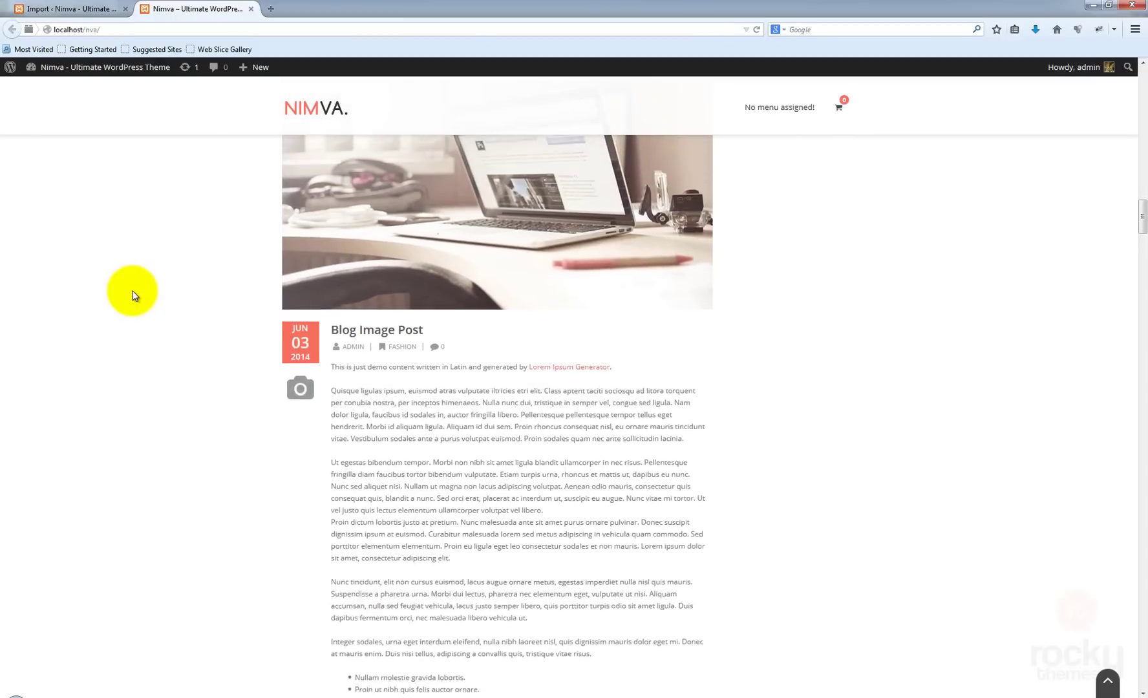
pyautogui.scroll(-3, 133, 295)
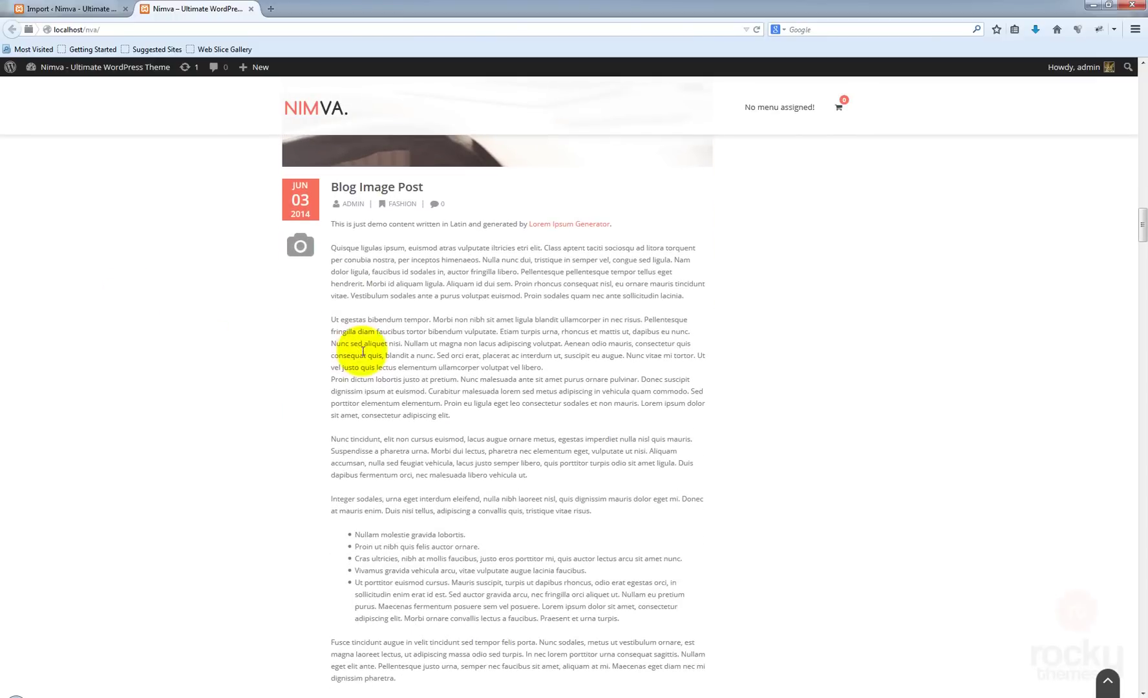
pyautogui.scroll(-4, 557, 366)
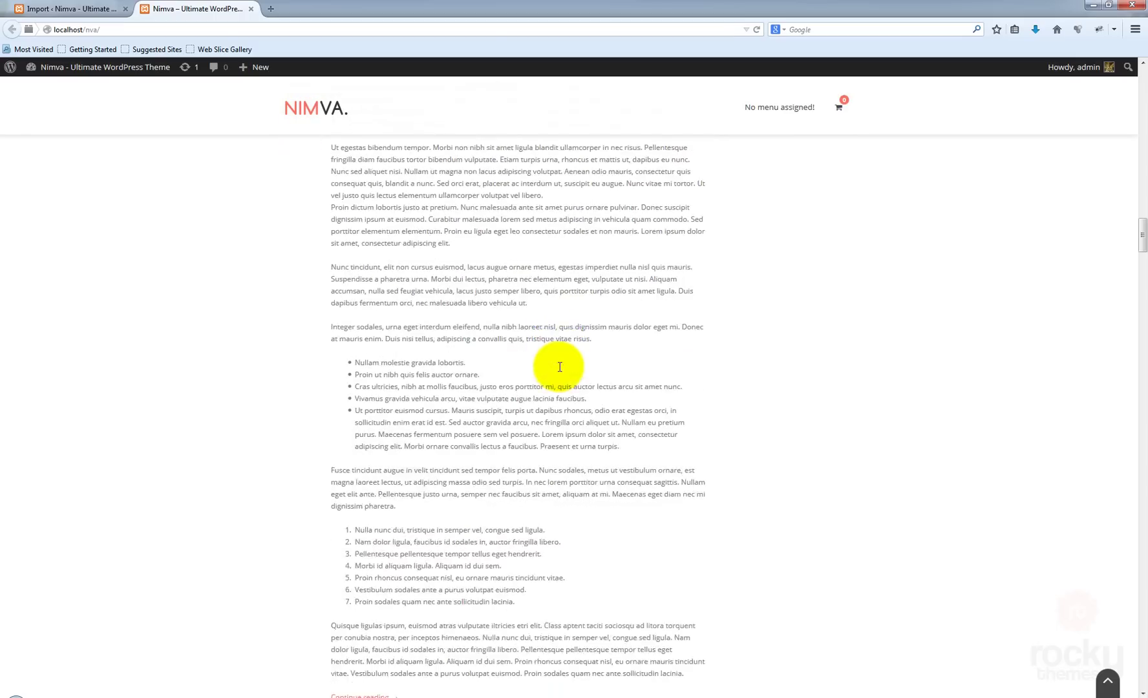
pyautogui.scroll(-2, 556, 367)
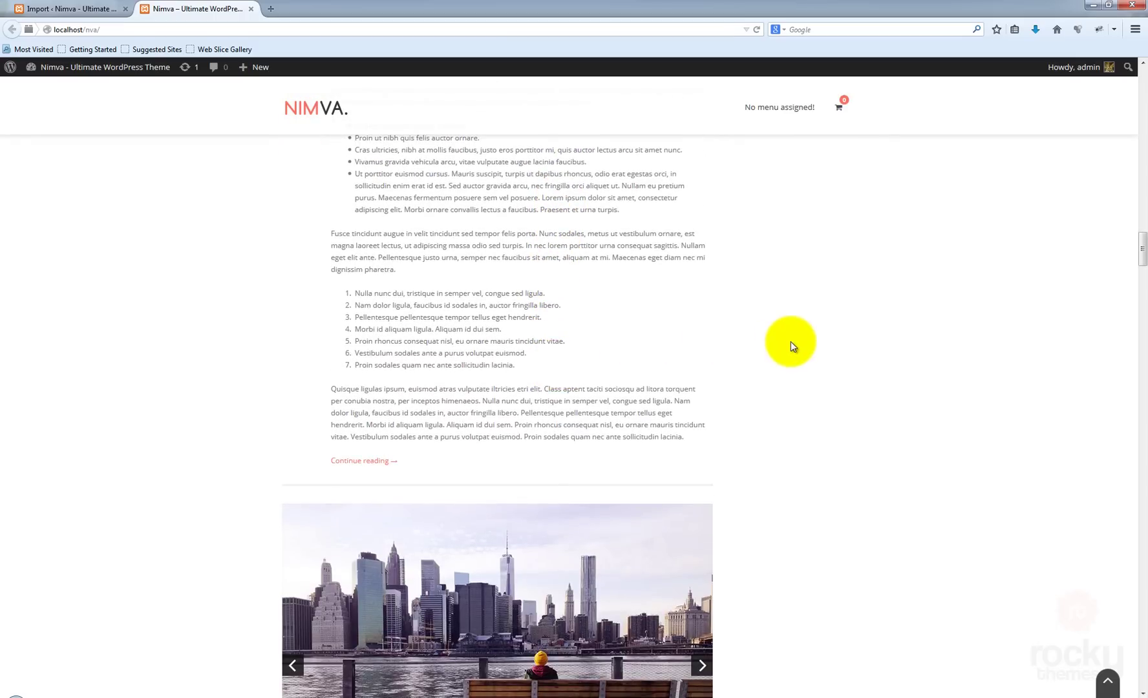
pyautogui.scroll(6, 792, 342)
pyautogui.scroll(5, 791, 342)
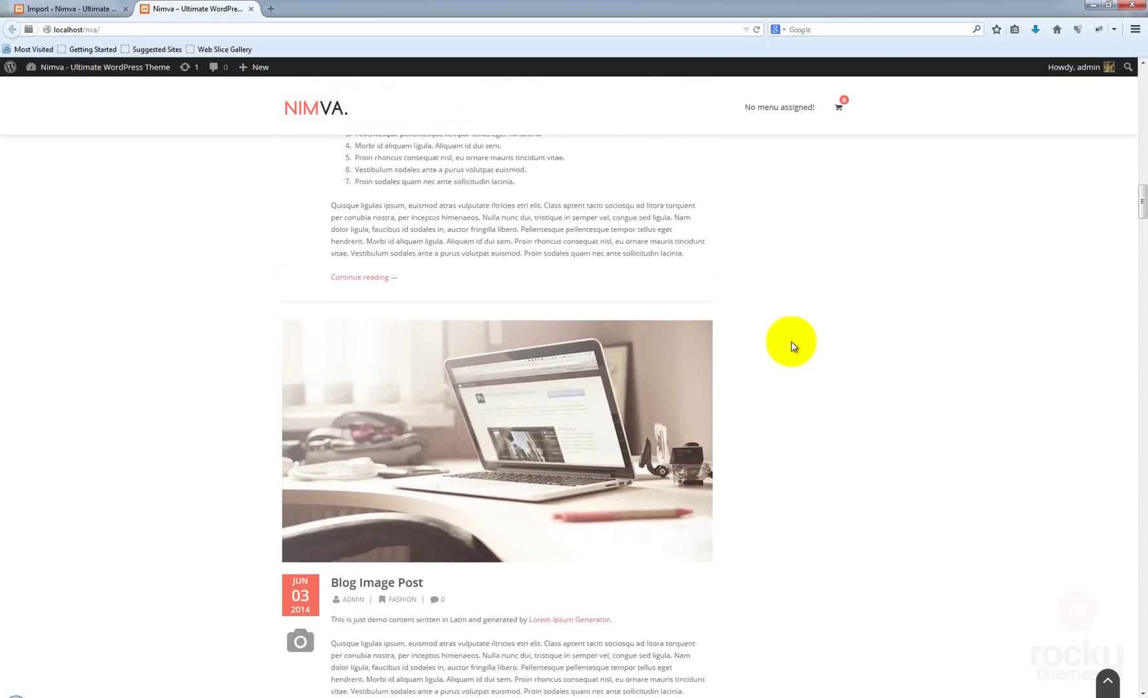
pyautogui.scroll(-2, 792, 342)
pyautogui.scroll(-2, 792, 342)
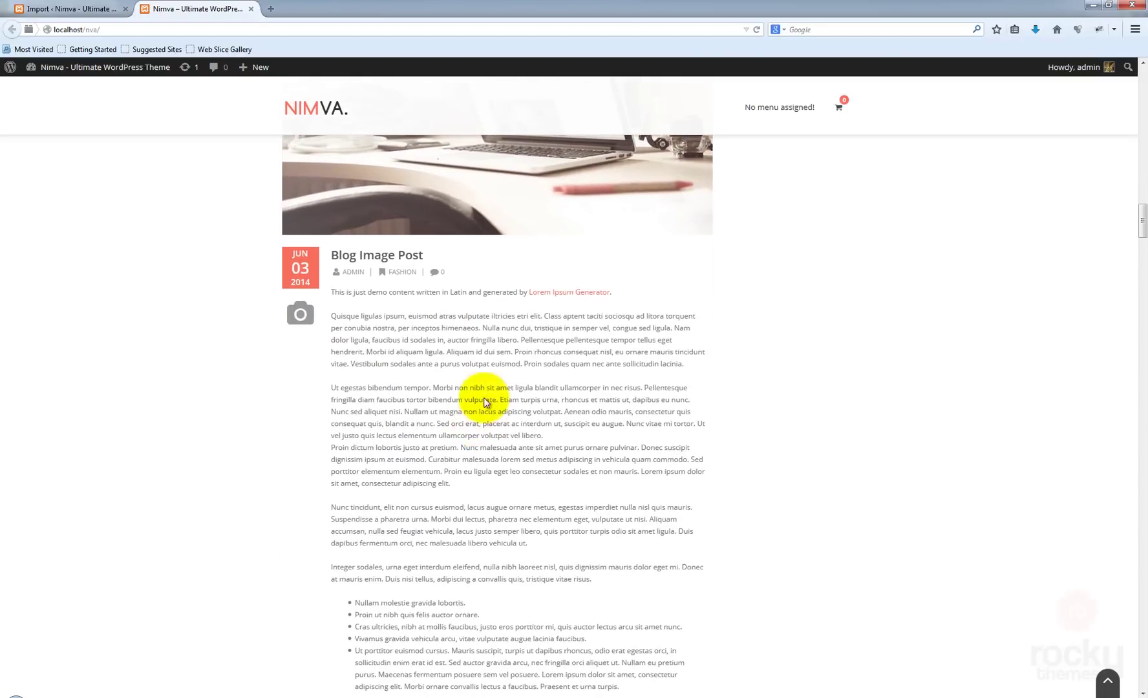
pyautogui.scroll(-3, 516, 360)
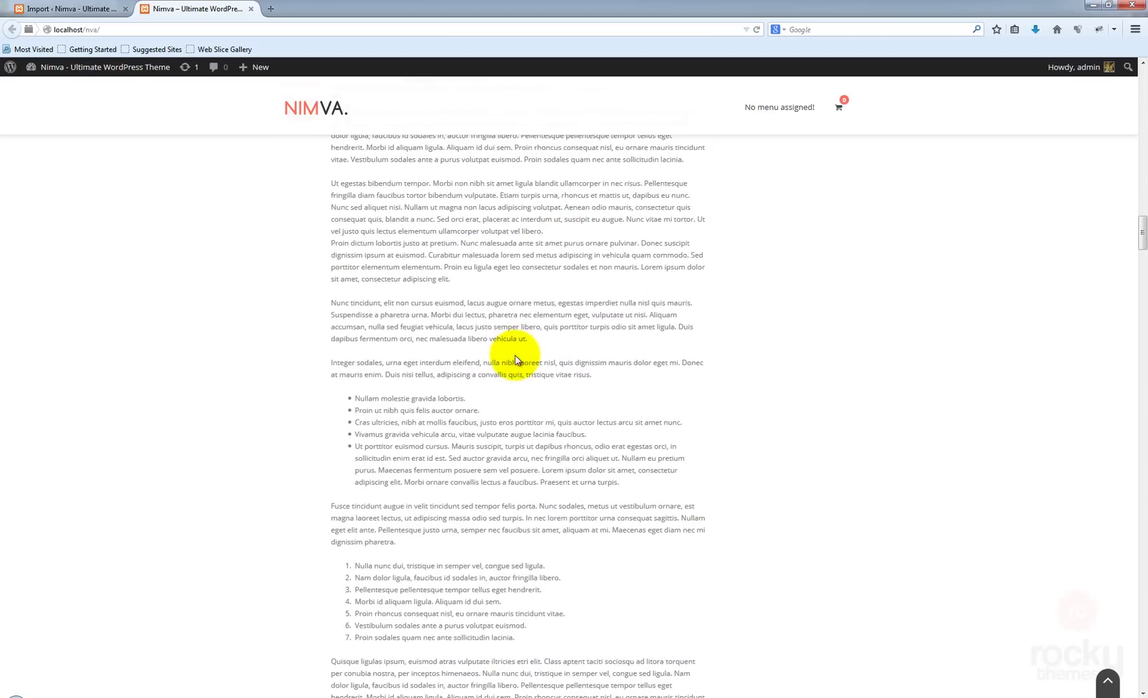
# Back on the Import tab, open Theme Options > Blog Options and scroll to the Post Excerpt settings
pyautogui.click(71, 9)
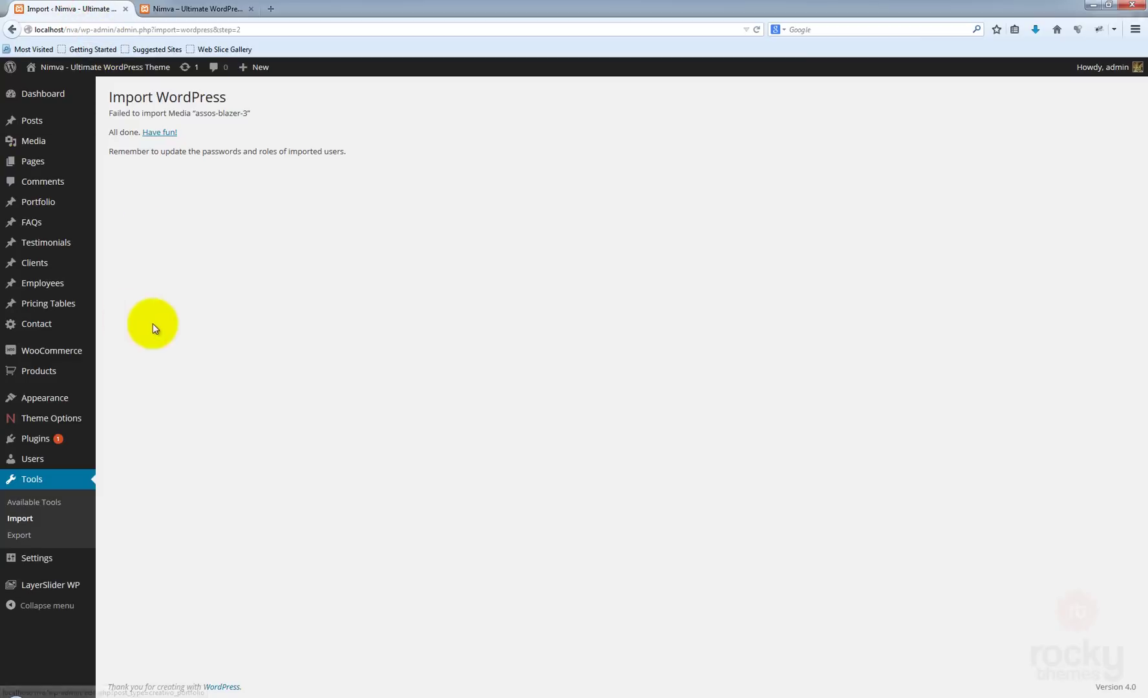
pyautogui.click(84, 419)
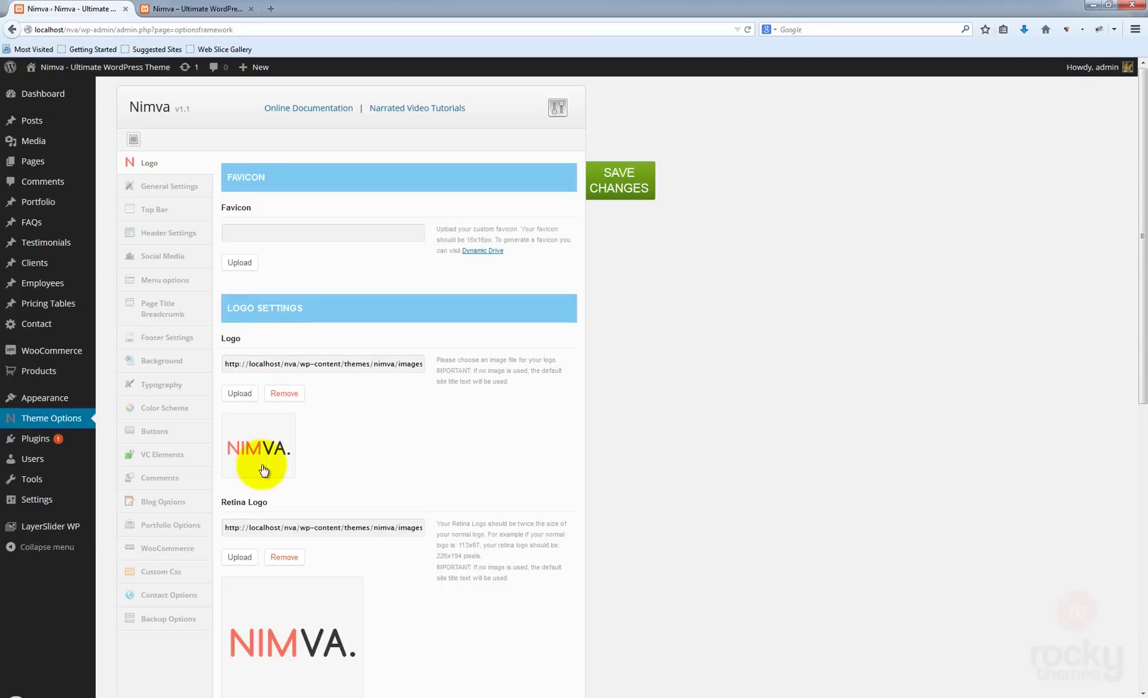
pyautogui.click(167, 502)
pyautogui.scroll(-2, 685, 331)
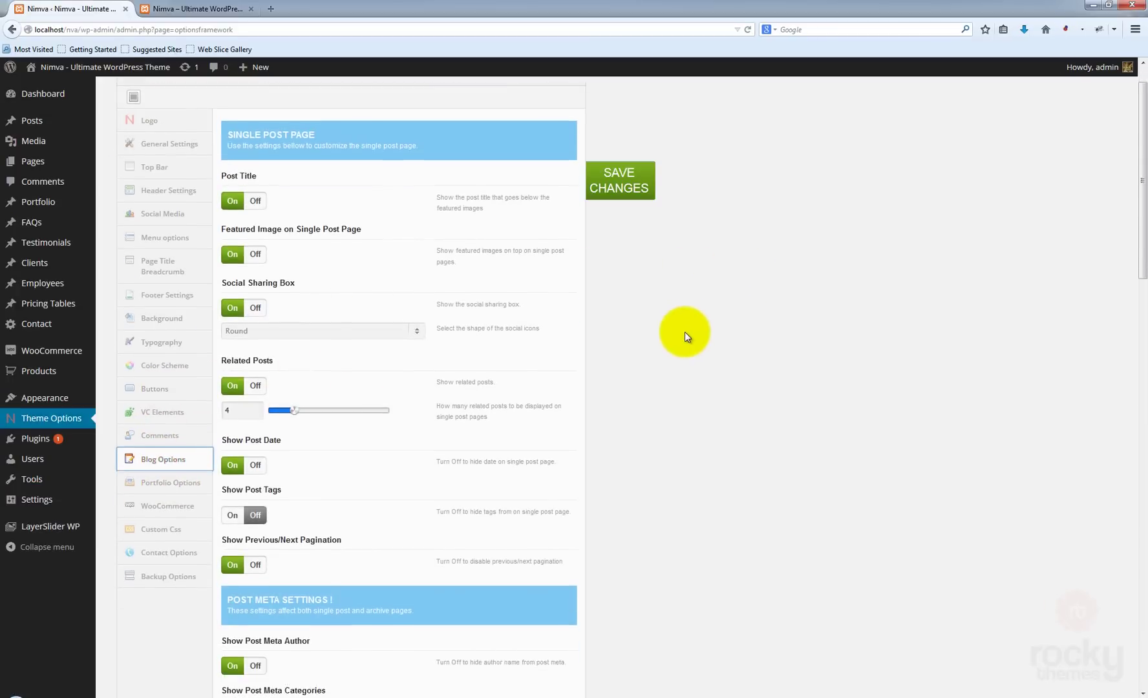
pyautogui.scroll(-8, 685, 333)
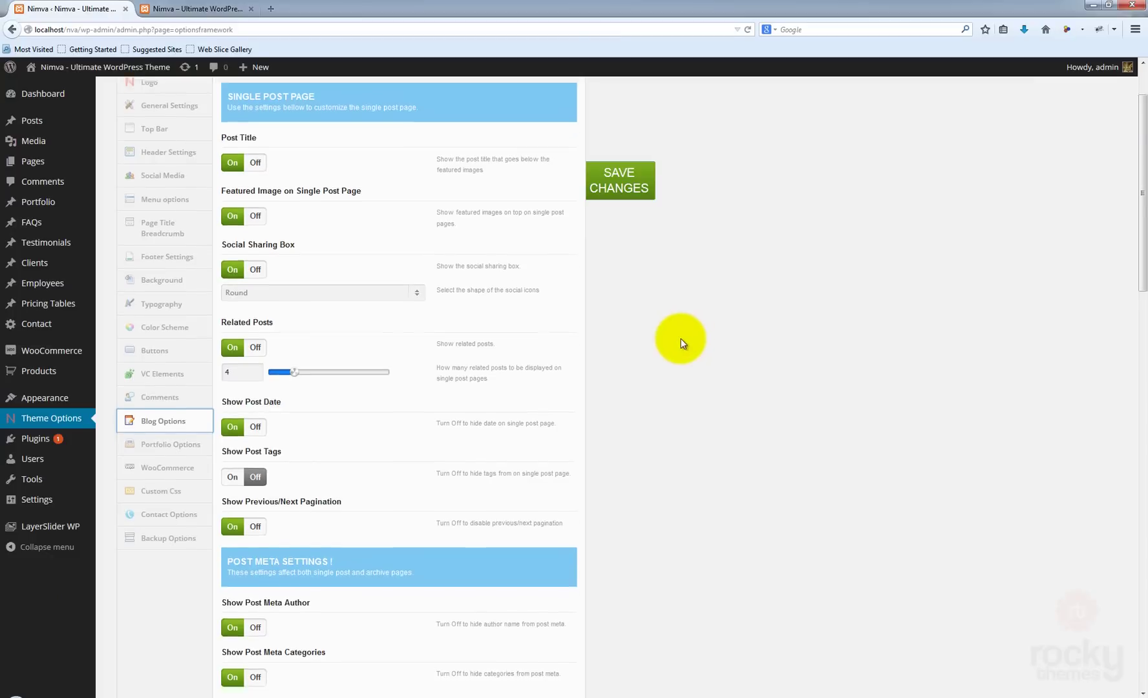
pyautogui.scroll(-12, 685, 345)
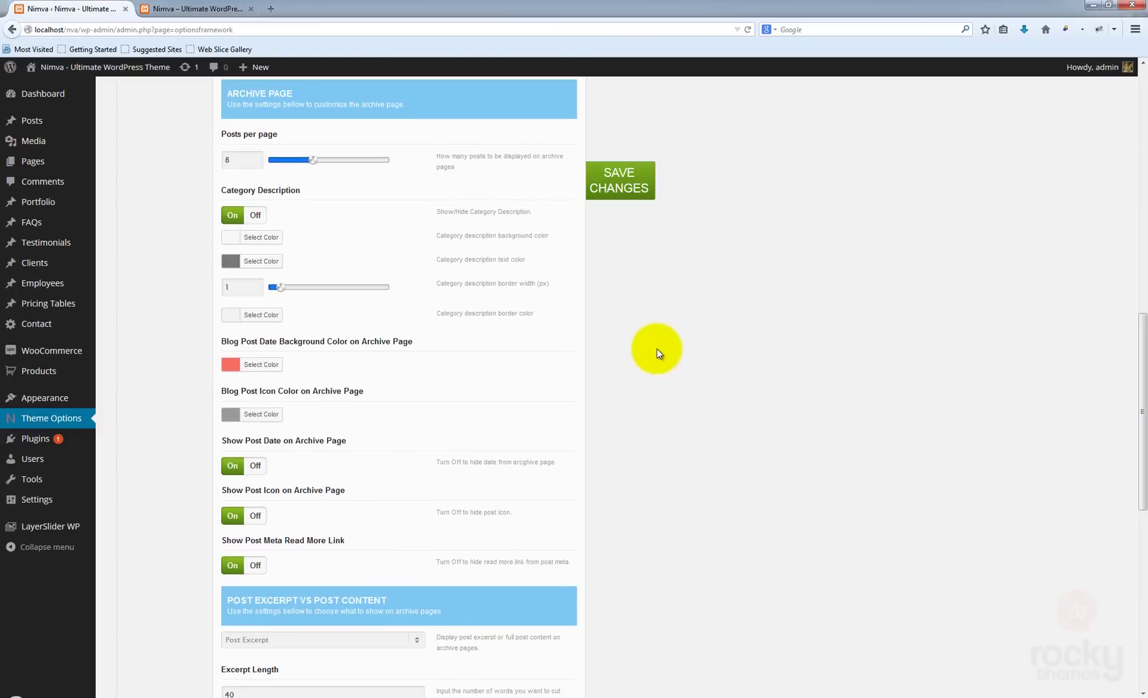
pyautogui.scroll(-8, 654, 352)
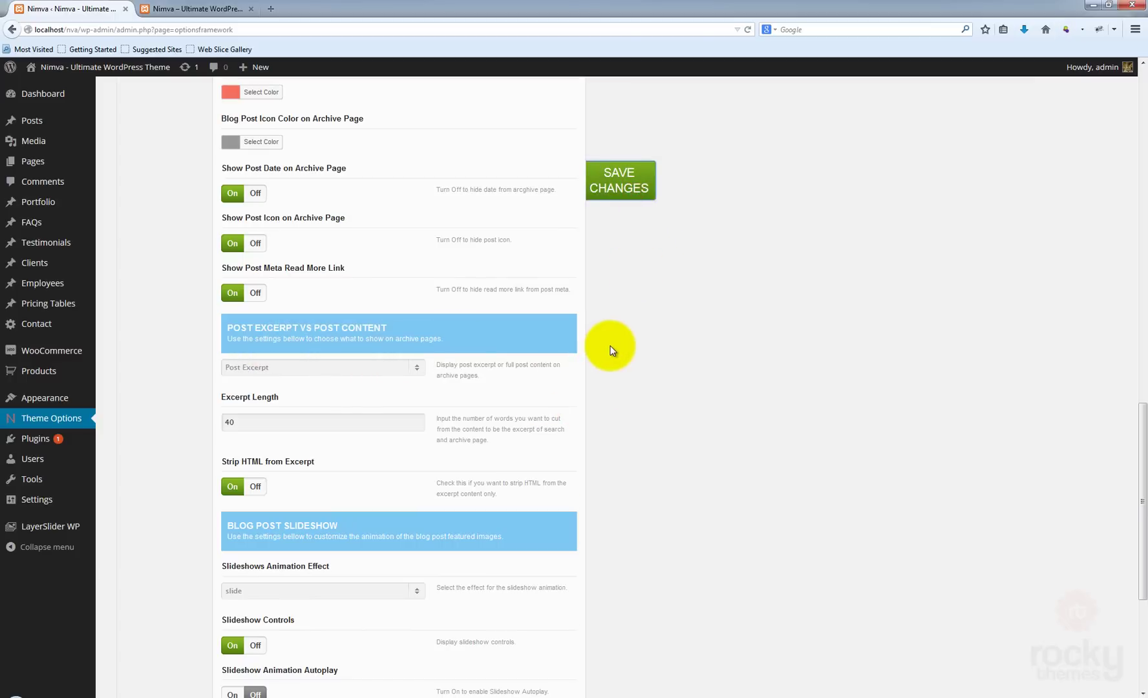
pyautogui.click(213, 8)
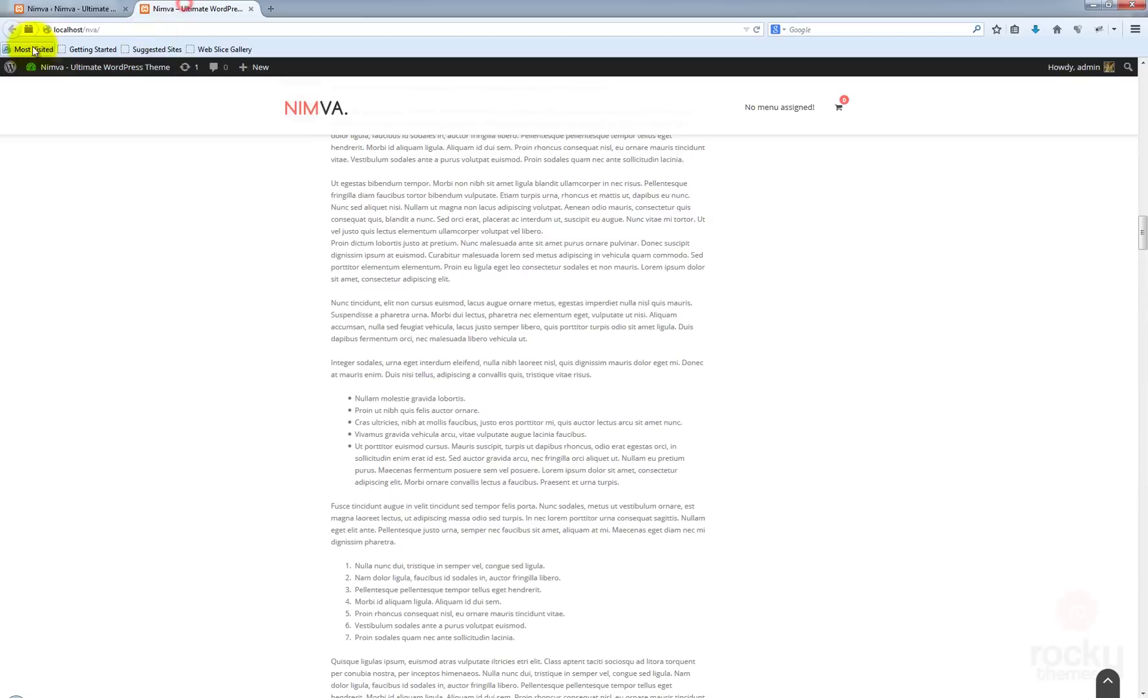
pyautogui.press('F5')
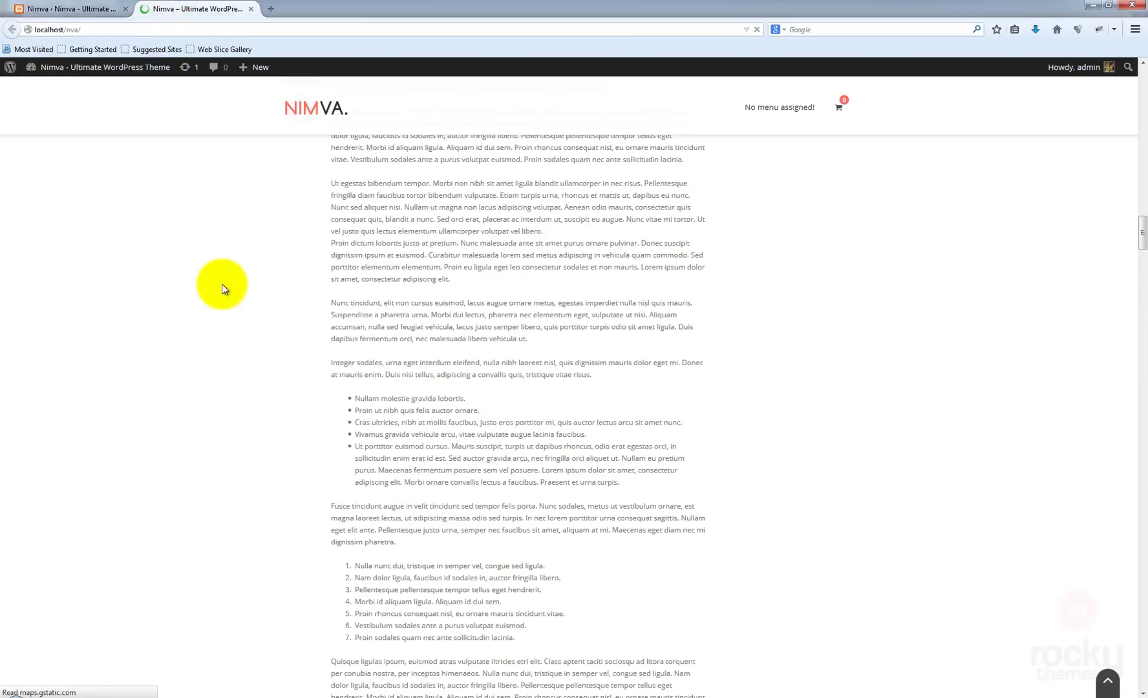
pyautogui.scroll(20, 227, 296)
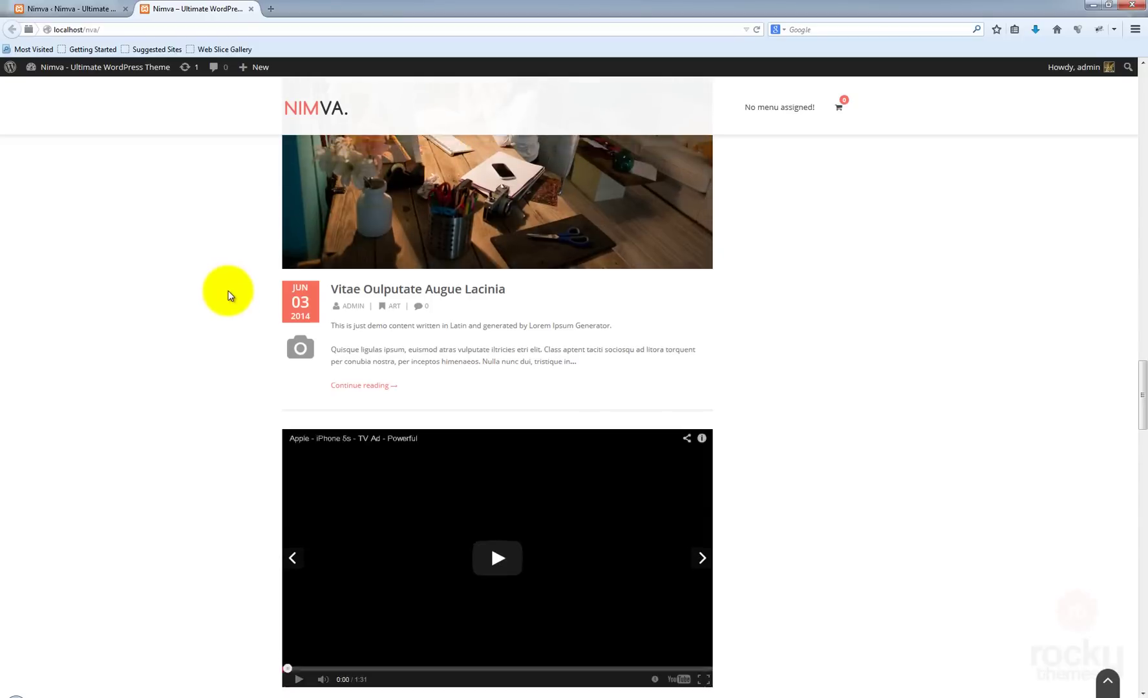
pyautogui.scroll(15, 230, 293)
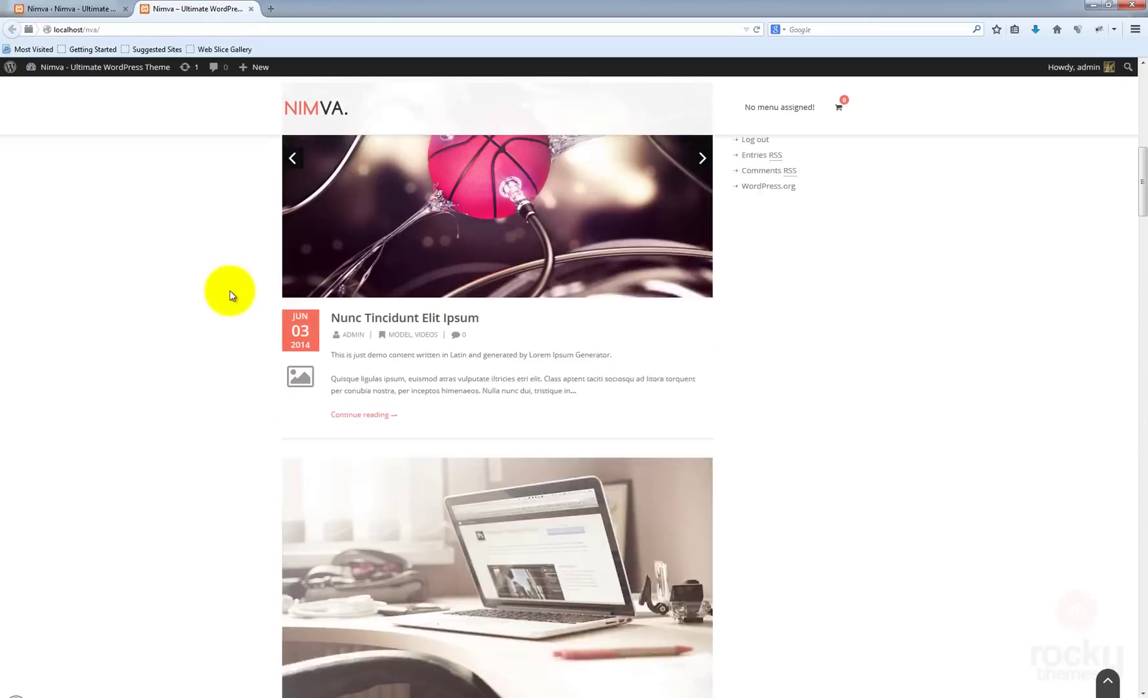
pyautogui.scroll(-3, 229, 291)
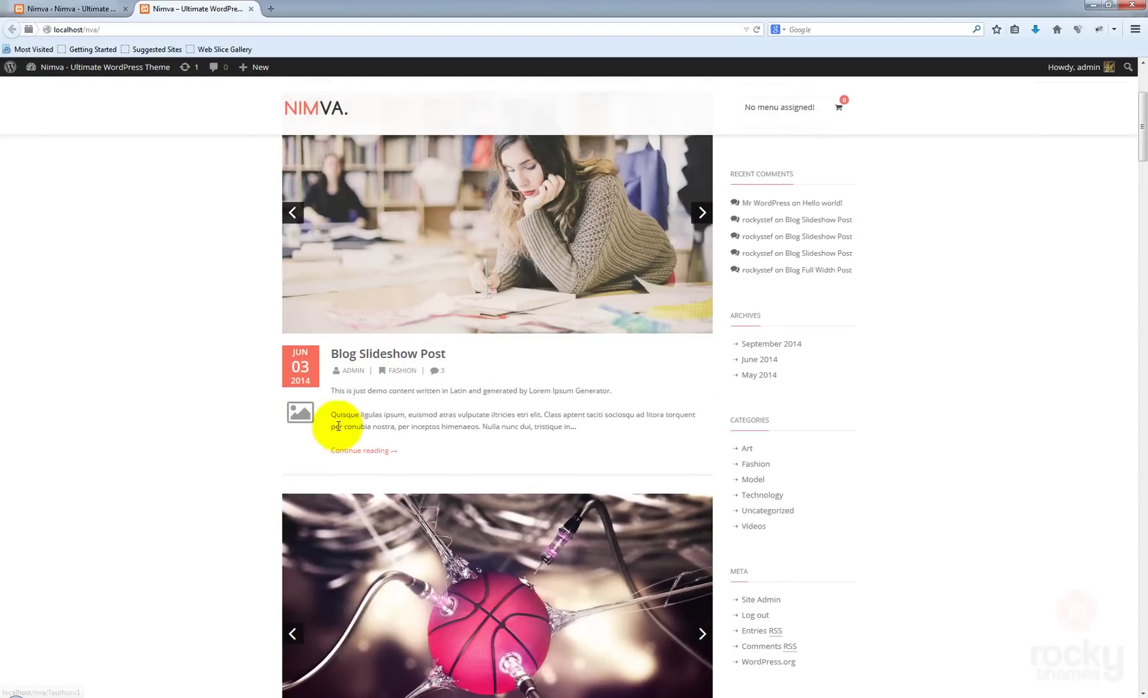
pyautogui.click(115, 10)
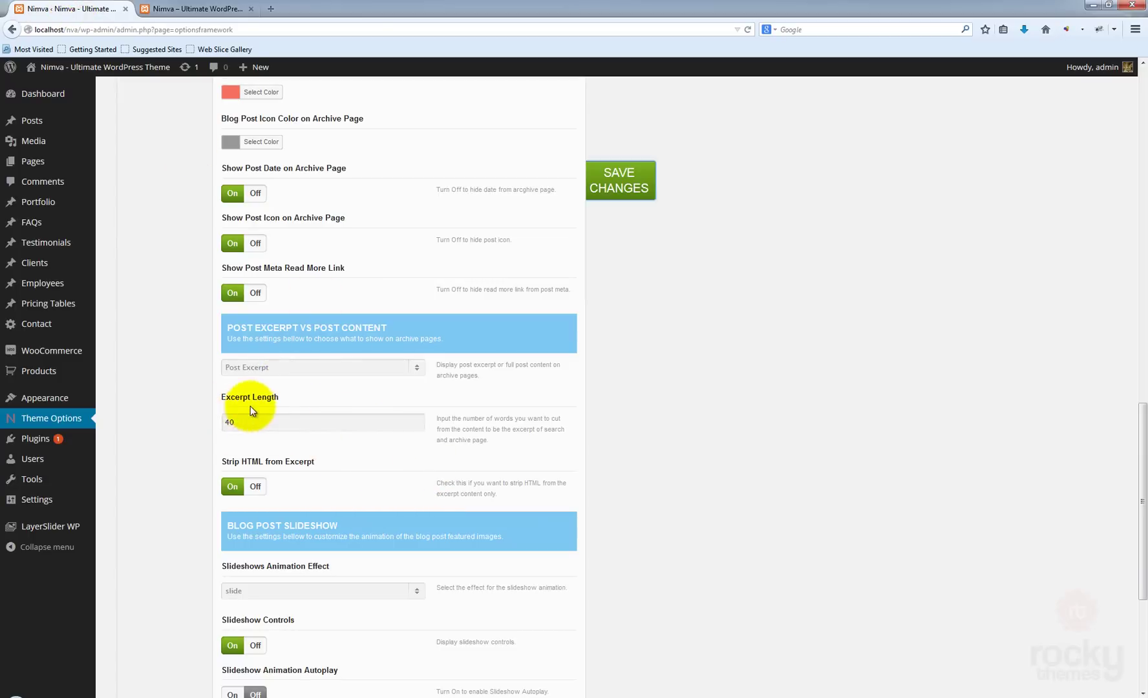
# Change the Blog Options excerpt length from 40 to 80 words and save the theme options
pyautogui.click(225, 422)
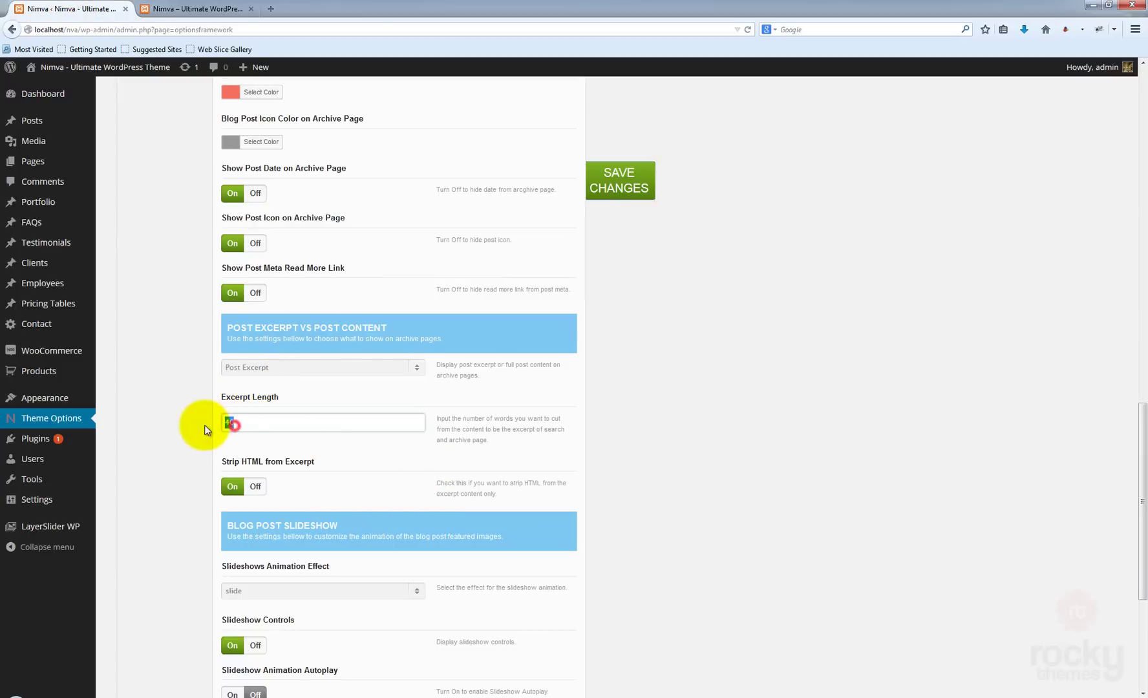
pyautogui.moveTo(220, 420); pyautogui.dragTo(214, 426)
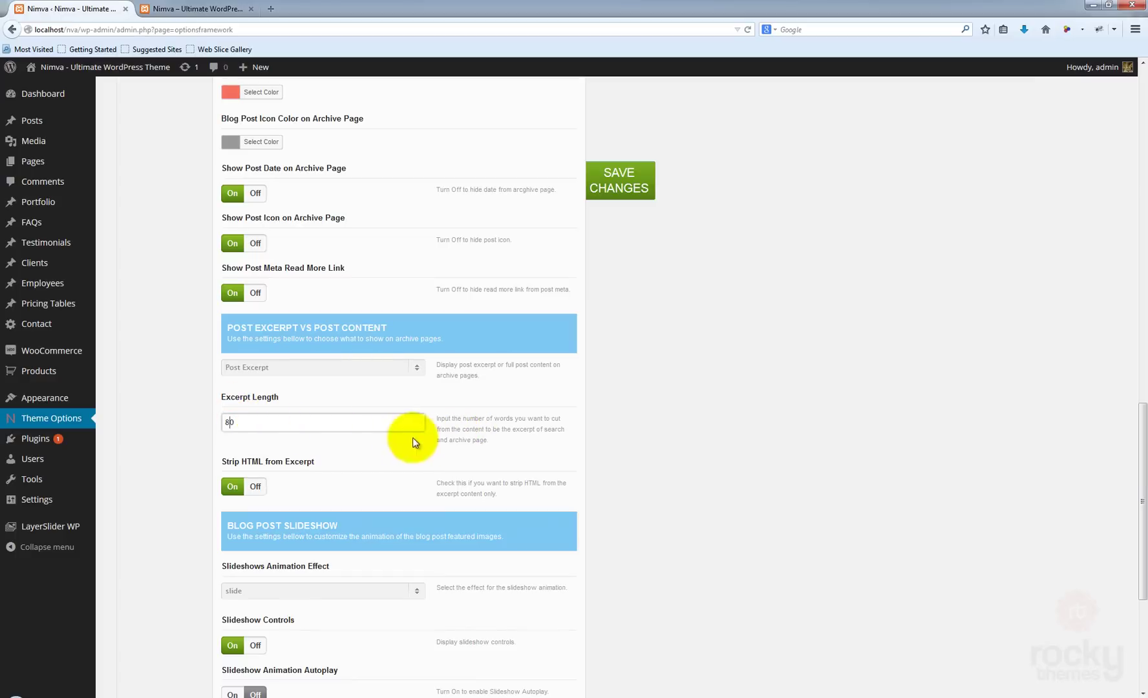
pyautogui.click(615, 189)
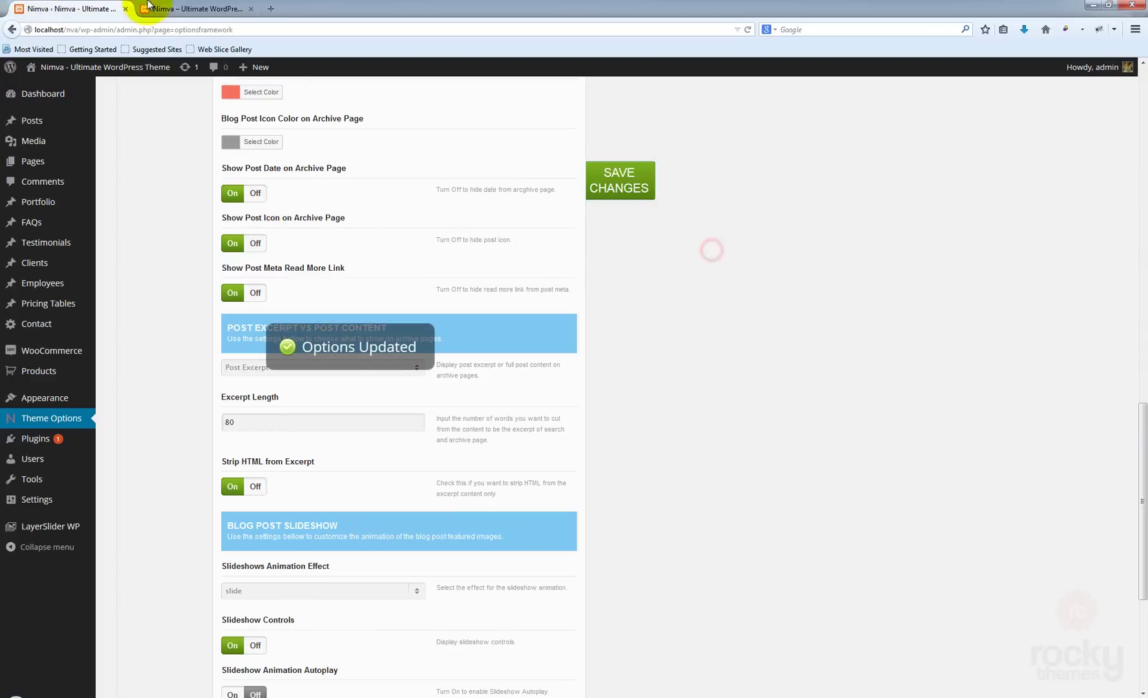
# Reload the front page and confirm the blog post excerpts now show the longer text
pyautogui.click(192, 11)
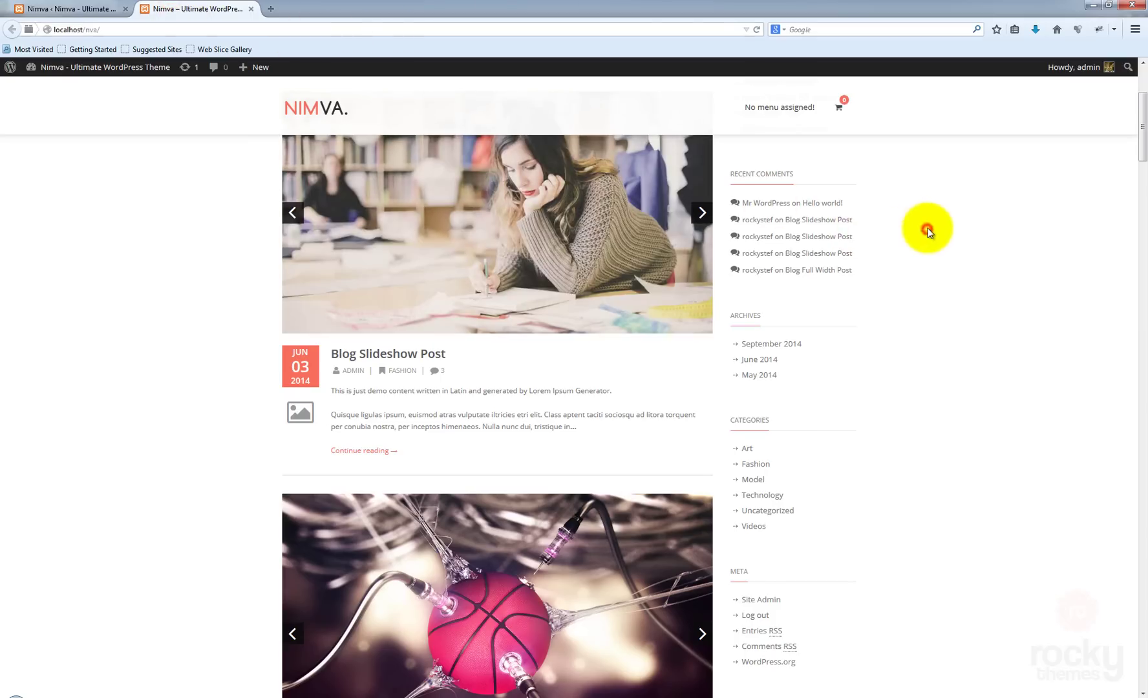
pyautogui.scroll(5, 905, 231)
pyautogui.press('F5')
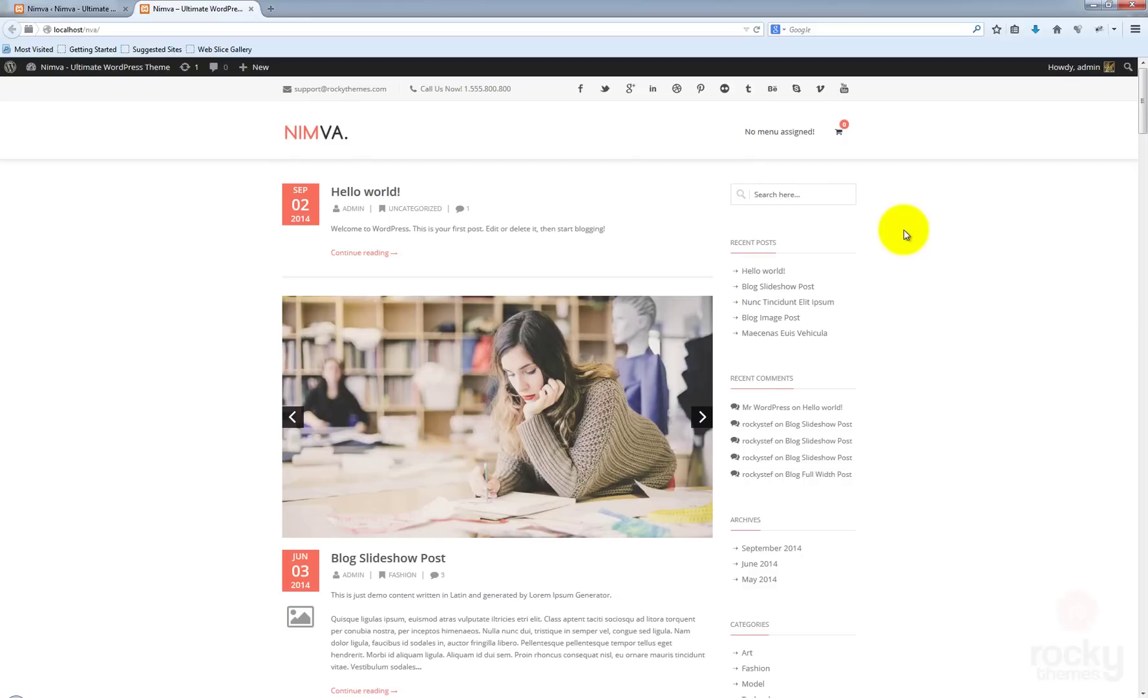
pyautogui.scroll(-5, 904, 233)
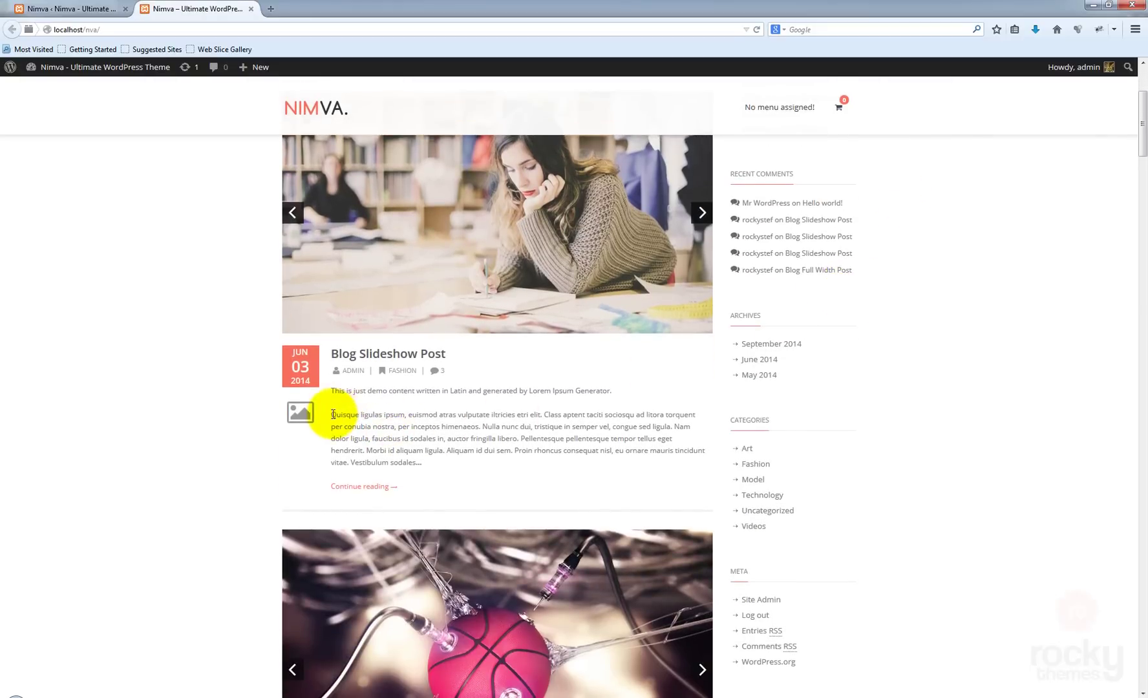
pyautogui.moveTo(341, 411); pyautogui.dragTo(341, 419)
pyautogui.click(456, 453)
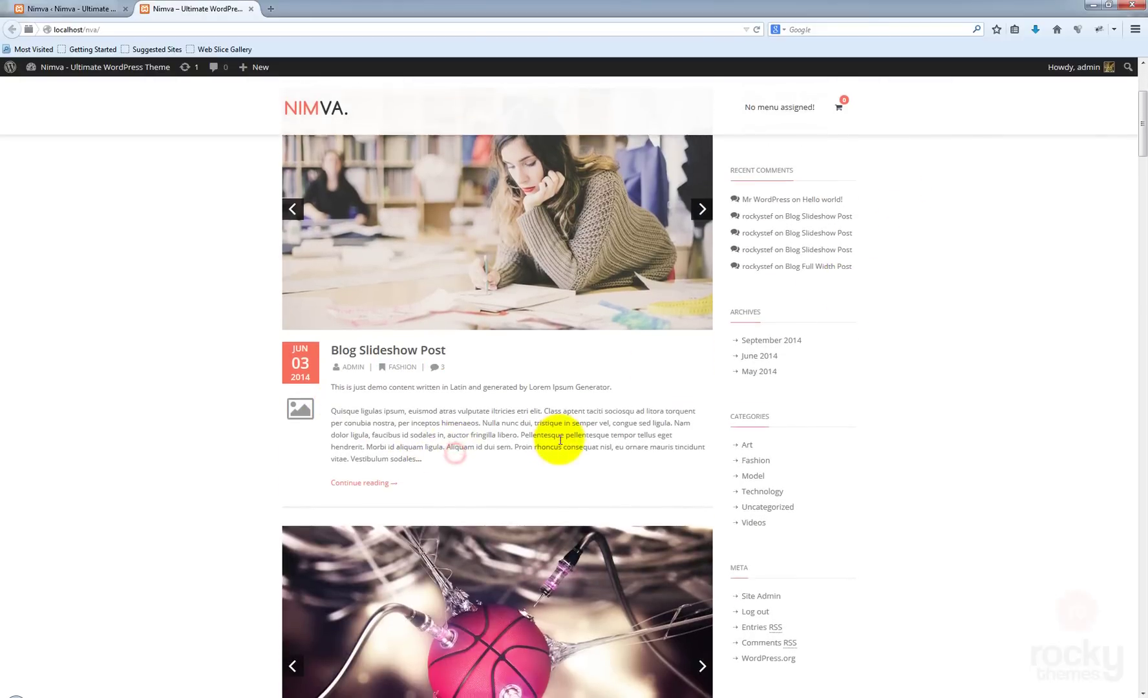
pyautogui.scroll(-10, 561, 439)
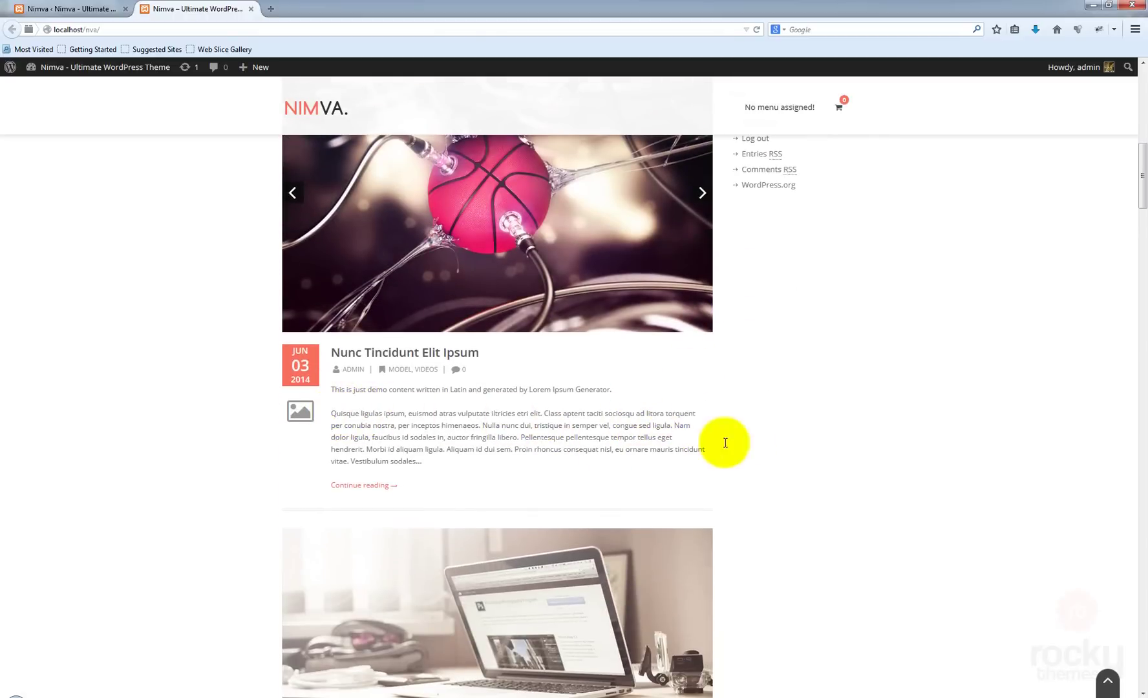
pyautogui.click(85, 8)
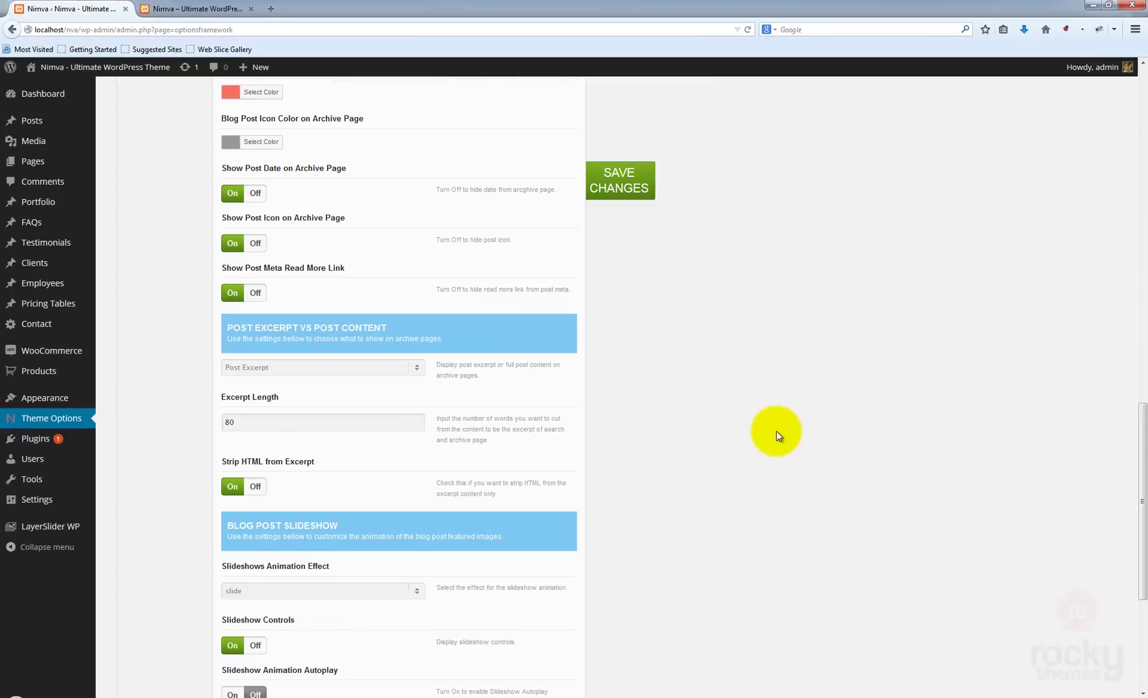
# Open the menu Manage Locations view and assign Home Menu to the Primary Menu location
pyautogui.scroll(-2, 777, 431)
pyautogui.scroll(5, 328, 102)
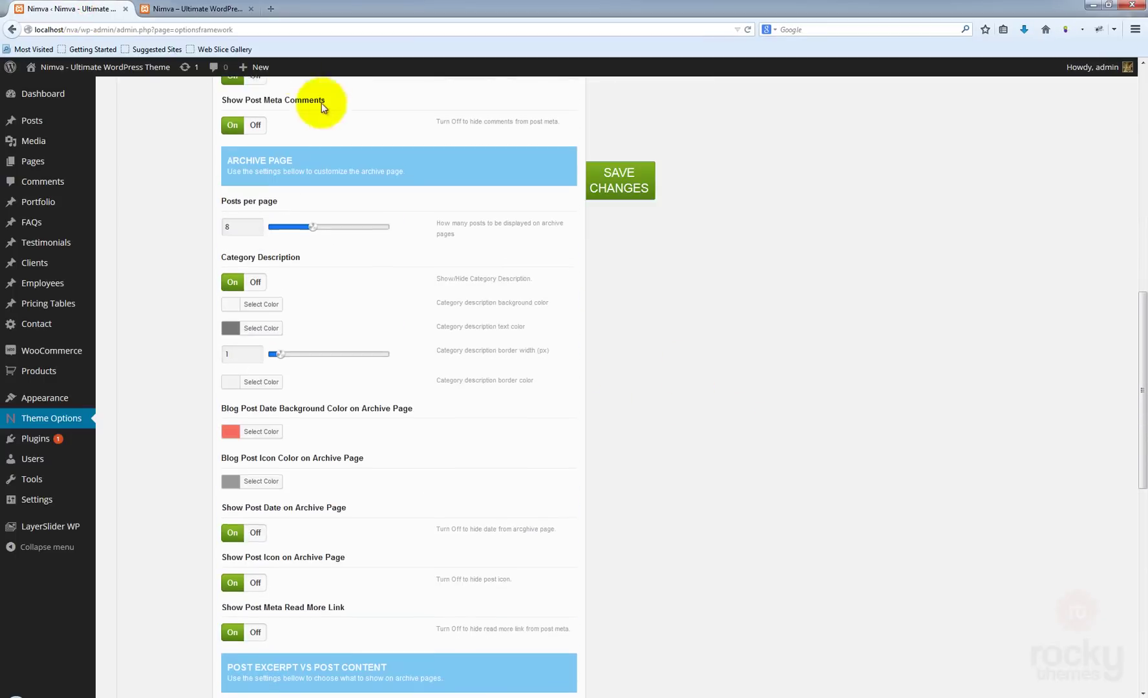
pyautogui.click(224, 14)
pyautogui.scroll(10, 732, 362)
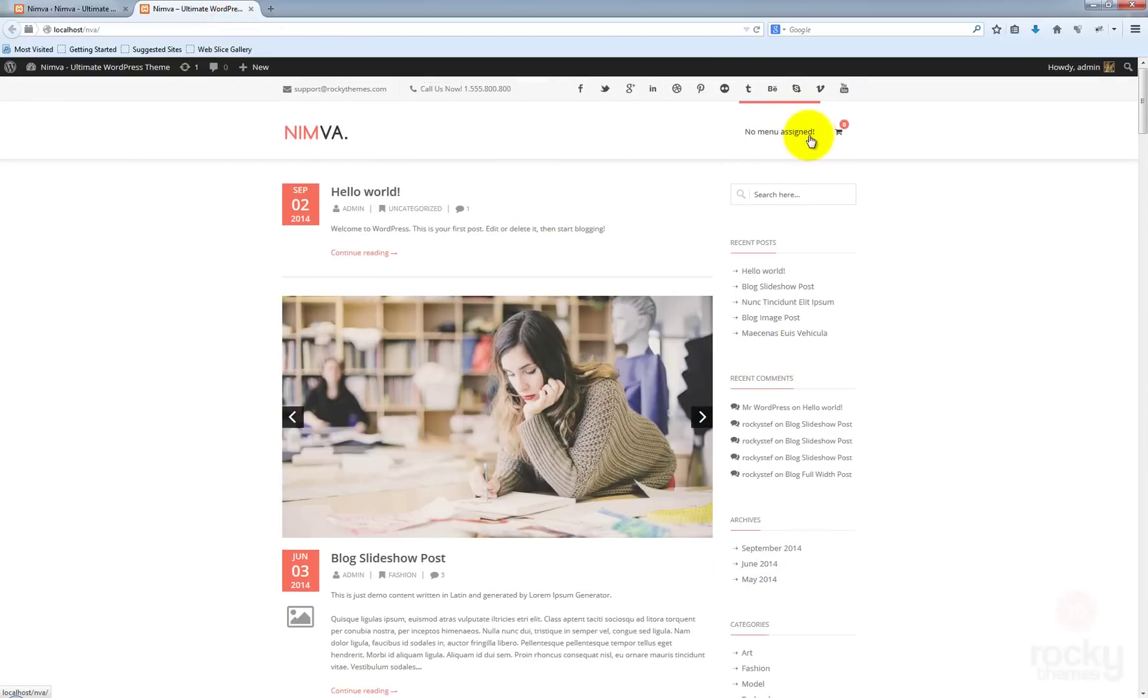
pyautogui.click(68, 9)
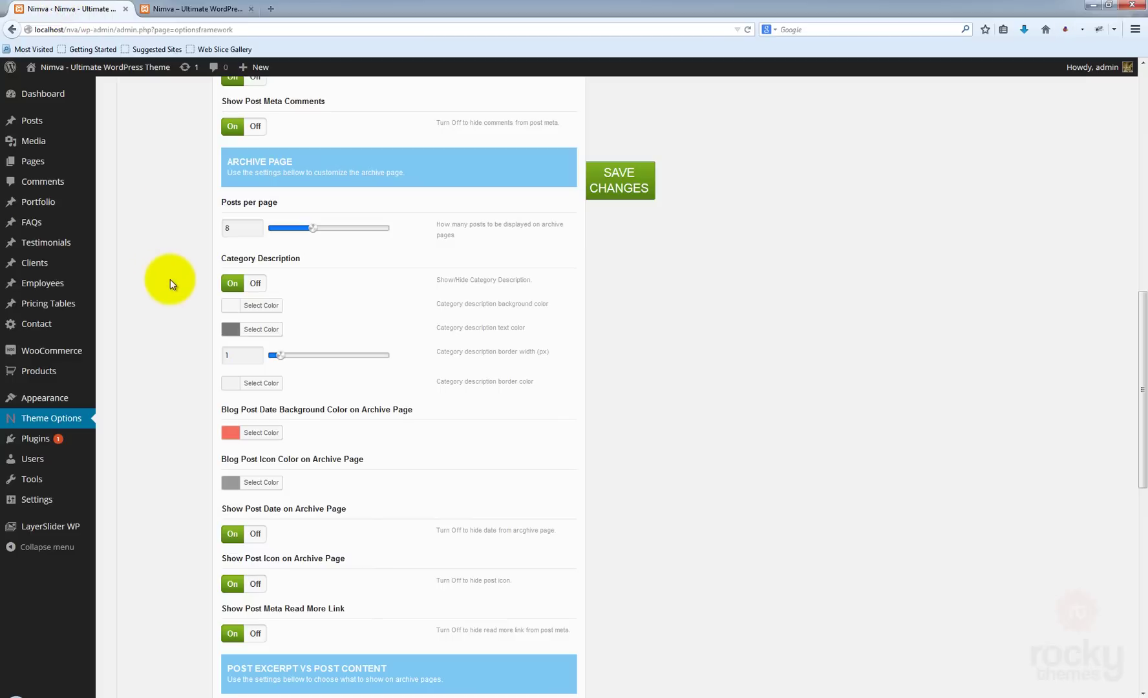
pyautogui.moveTo(52, 399)
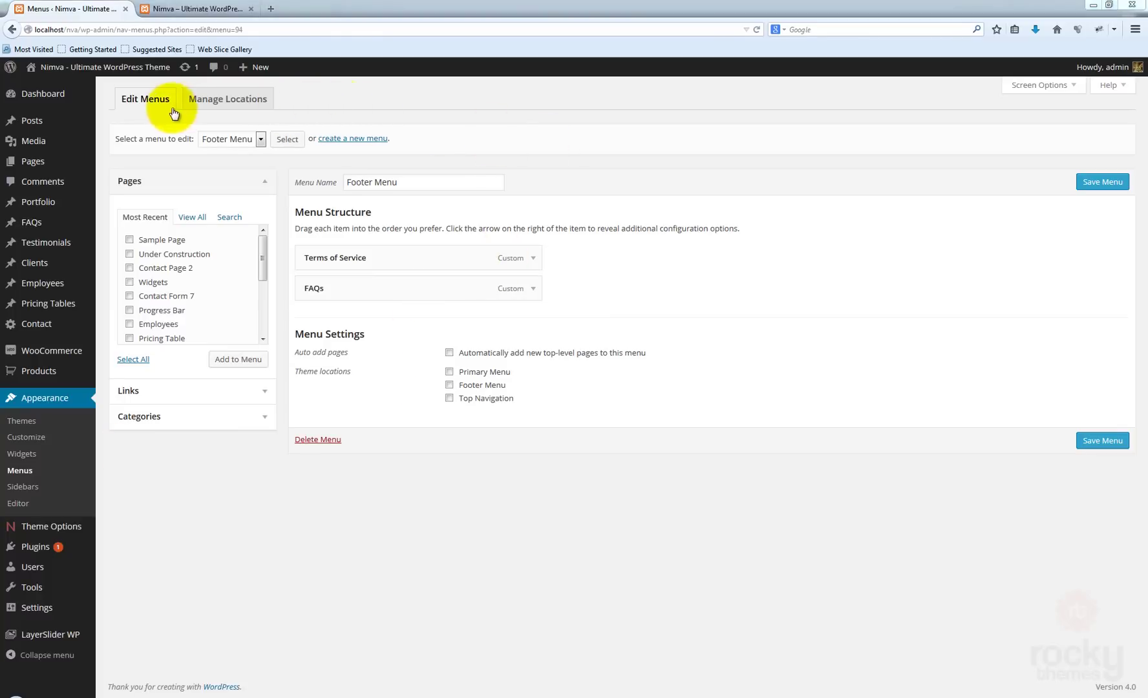
pyautogui.click(234, 102)
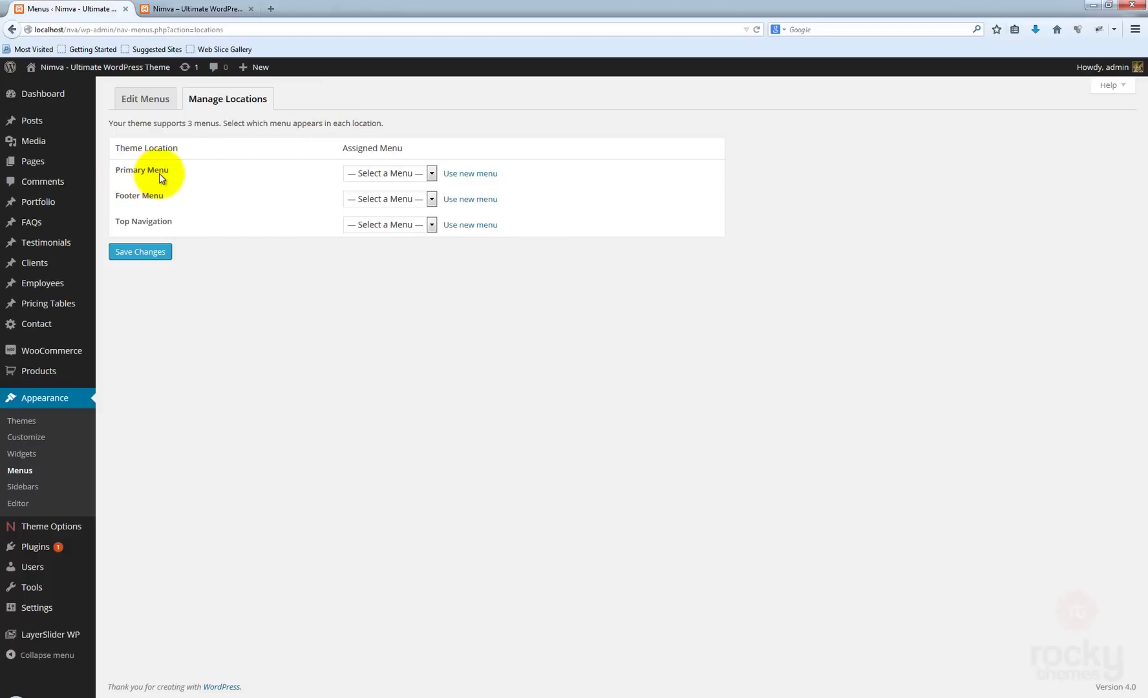
pyautogui.click(366, 172)
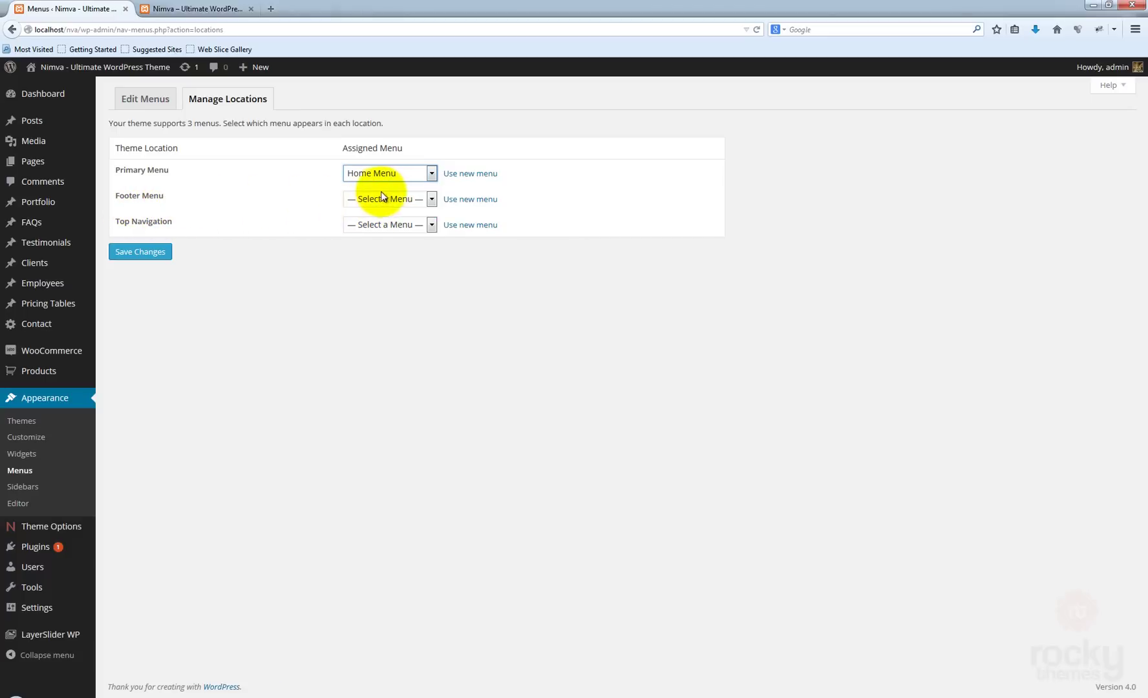
# Assign Footer Menu to the footer and Top Nav to top navigation, then save the locations
pyautogui.click(409, 198)
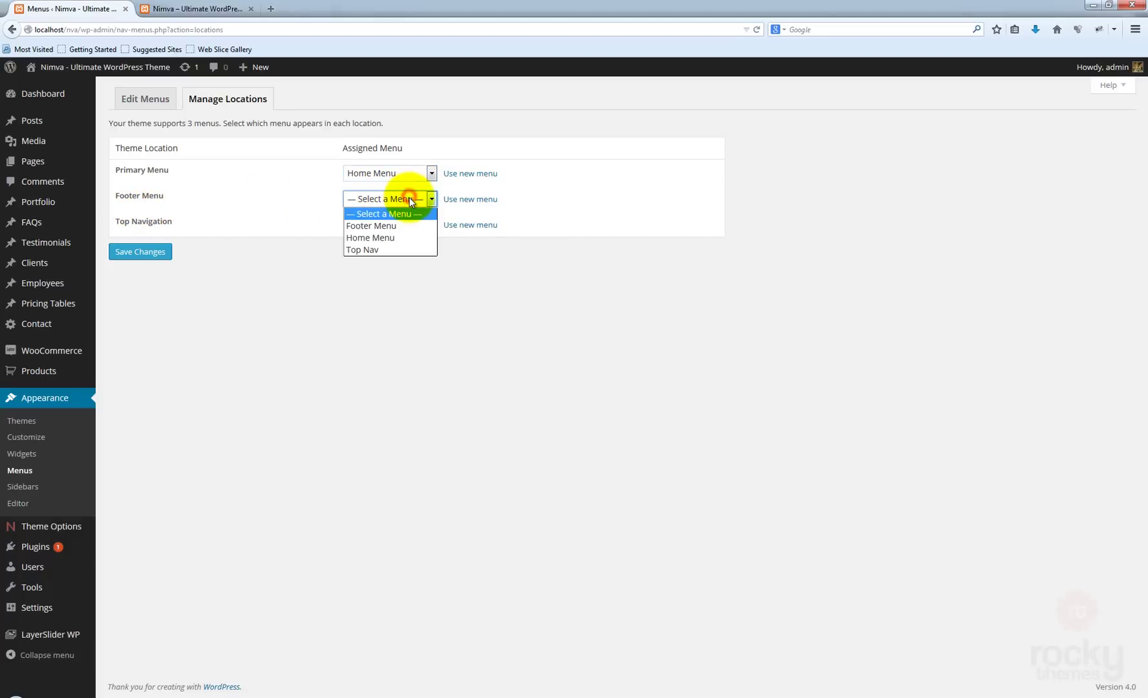
pyautogui.click(370, 228)
pyautogui.click(375, 226)
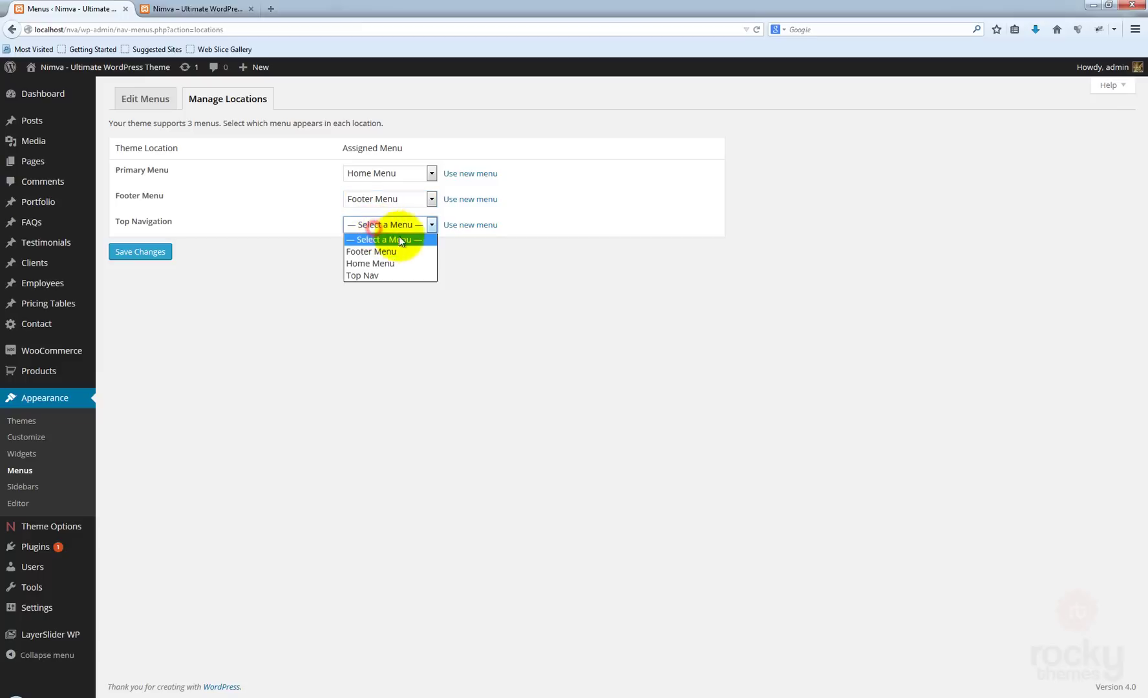
pyautogui.click(376, 276)
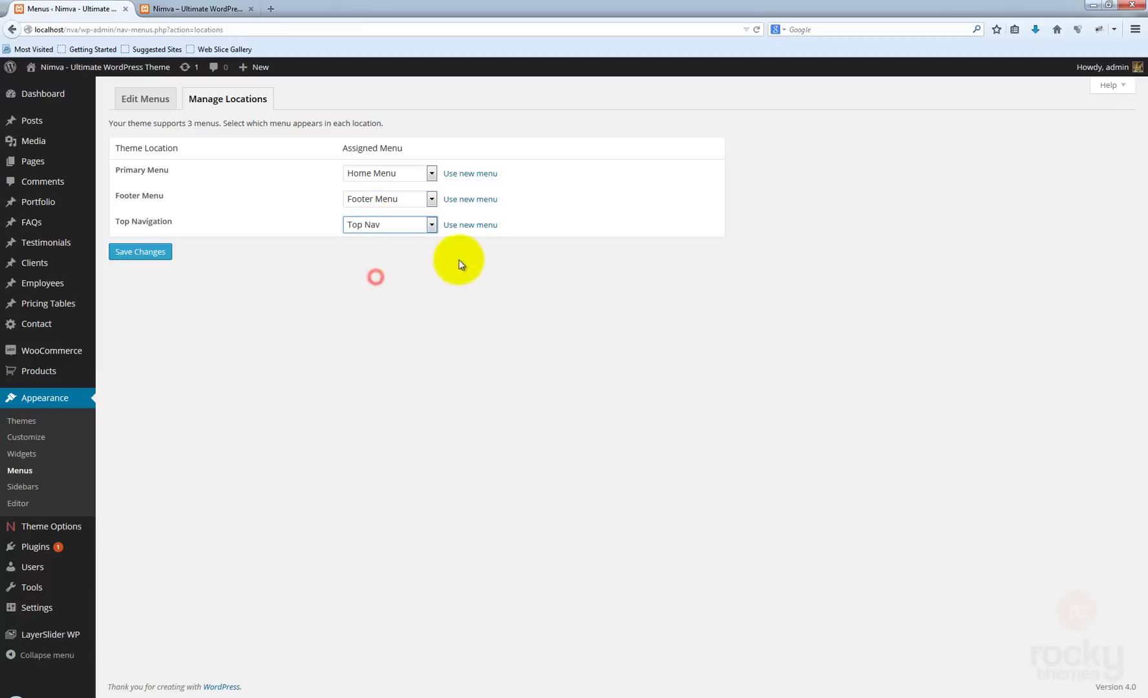
pyautogui.click(138, 252)
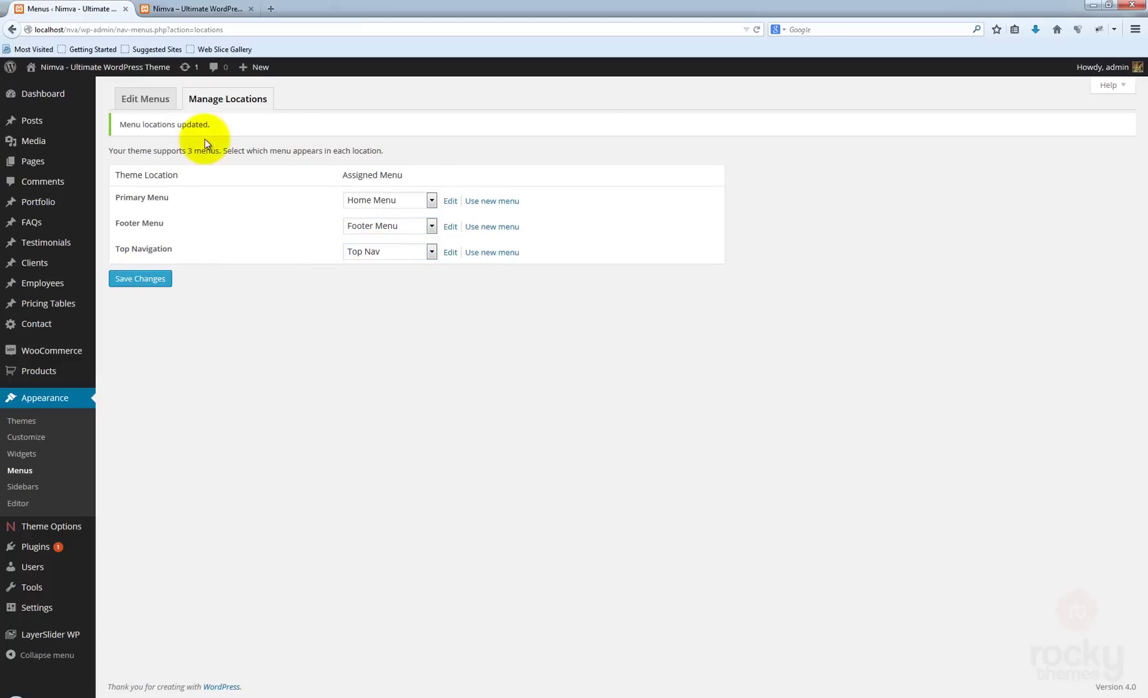
# Reload the front page and check the header shows Home, Pages, Portfolio, Blog, Features, VC Elements and Shop
pyautogui.click(197, 9)
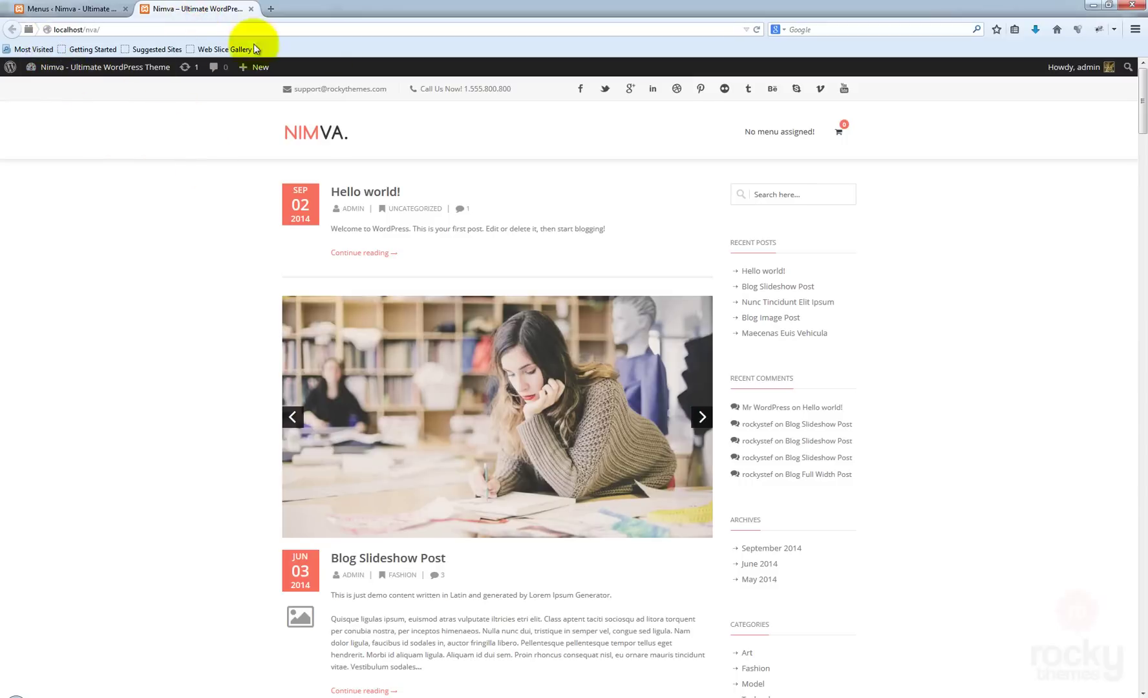
pyautogui.click(755, 27)
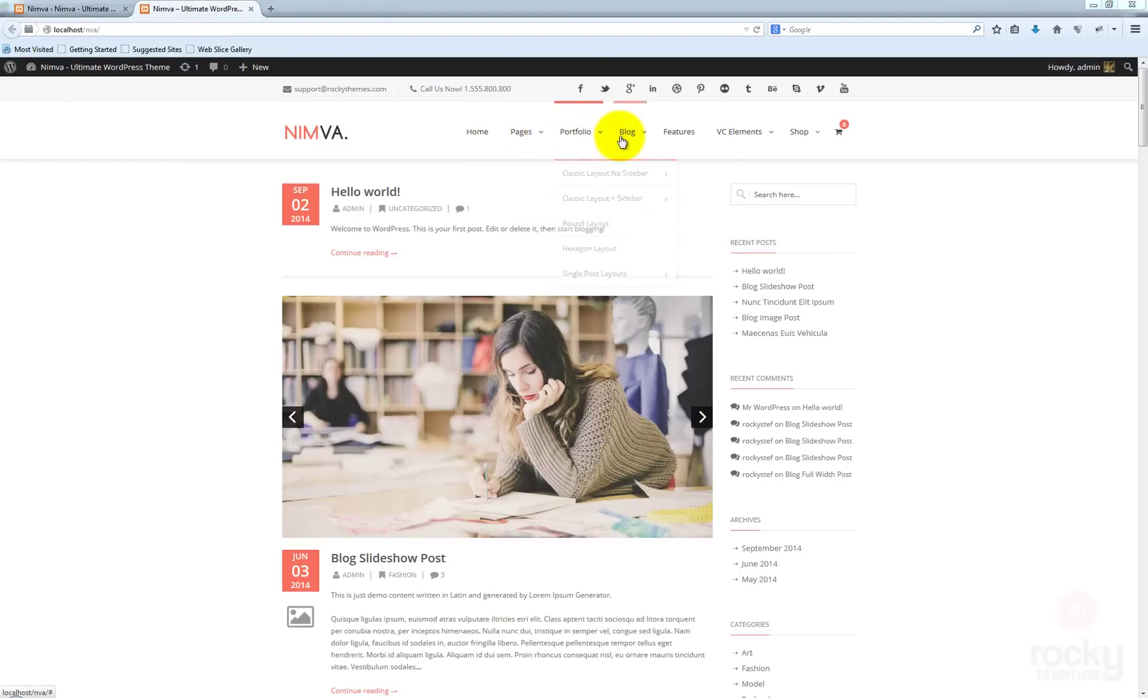
pyautogui.moveTo(653, 139)
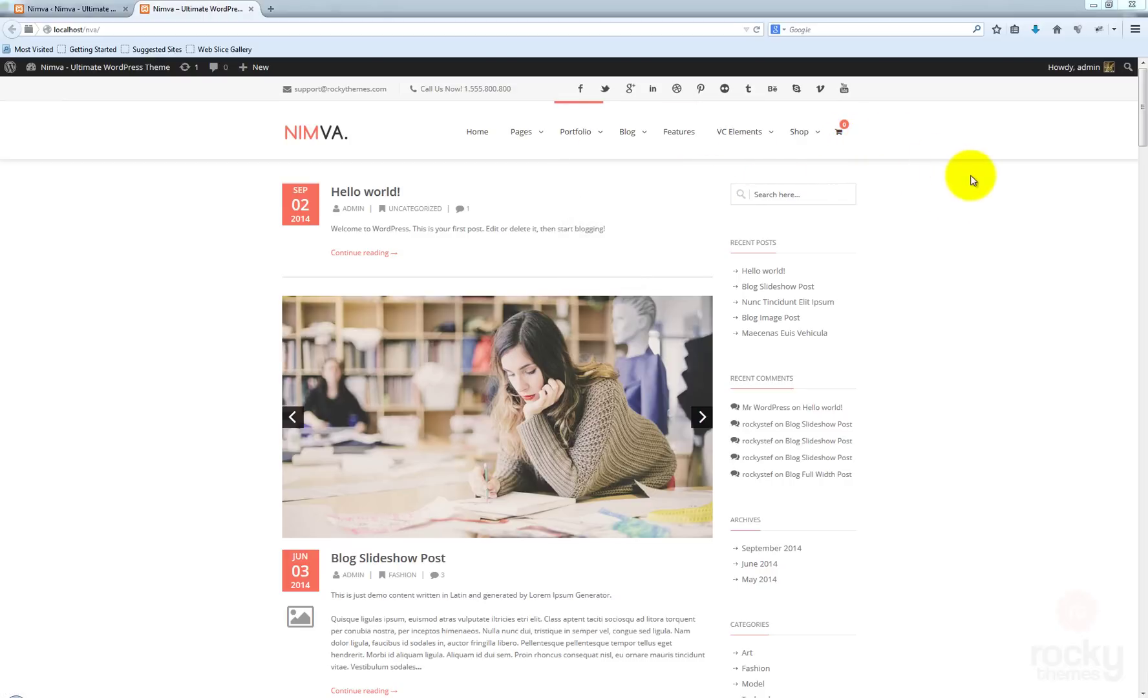
pyautogui.scroll(-5, 966, 208)
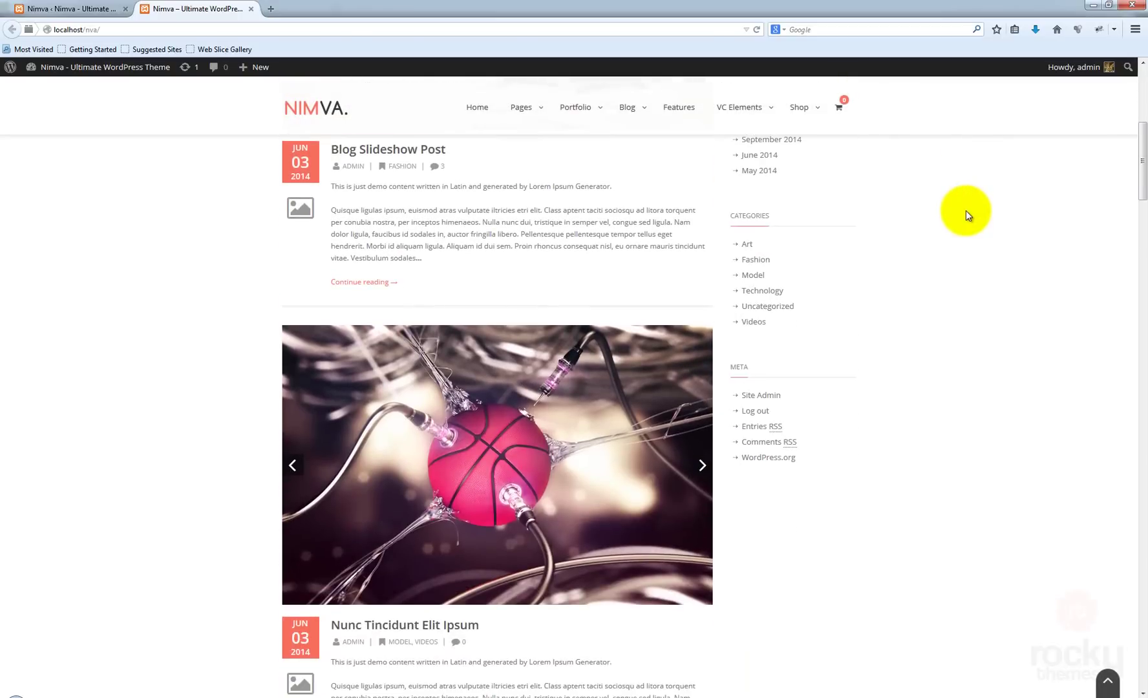
pyautogui.scroll(-8, 966, 210)
pyautogui.scroll(8, 964, 212)
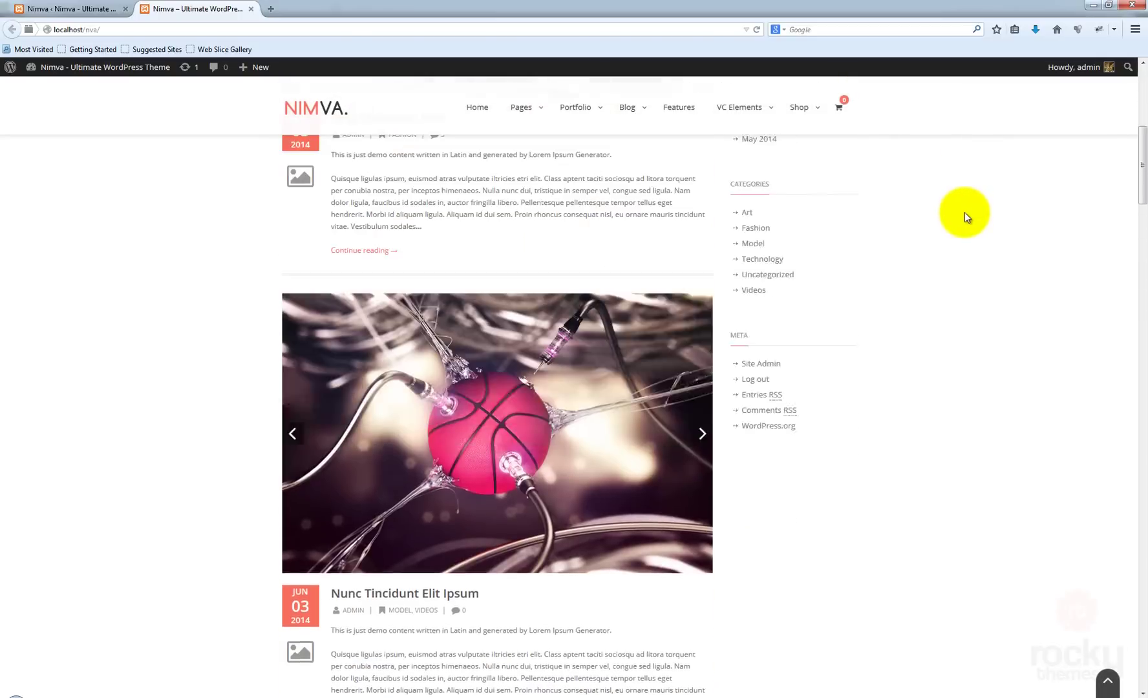
pyautogui.scroll(5, 964, 211)
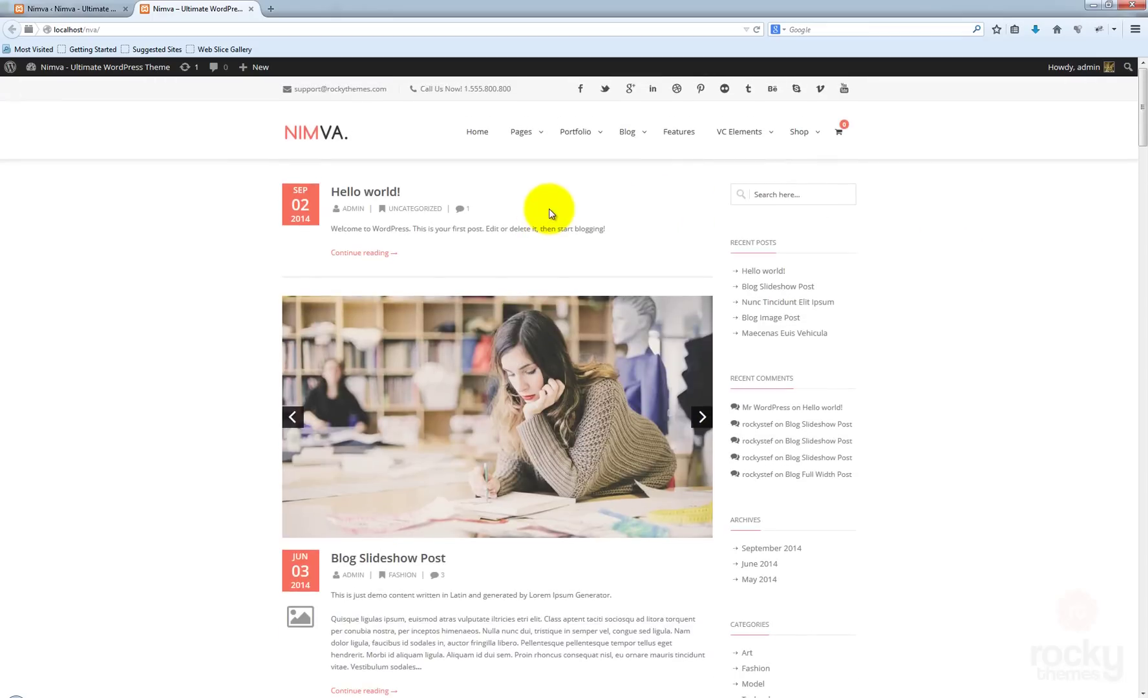
# Set Home Version 1 as the static front page in Reading Settings and save
pyautogui.click(56, 15)
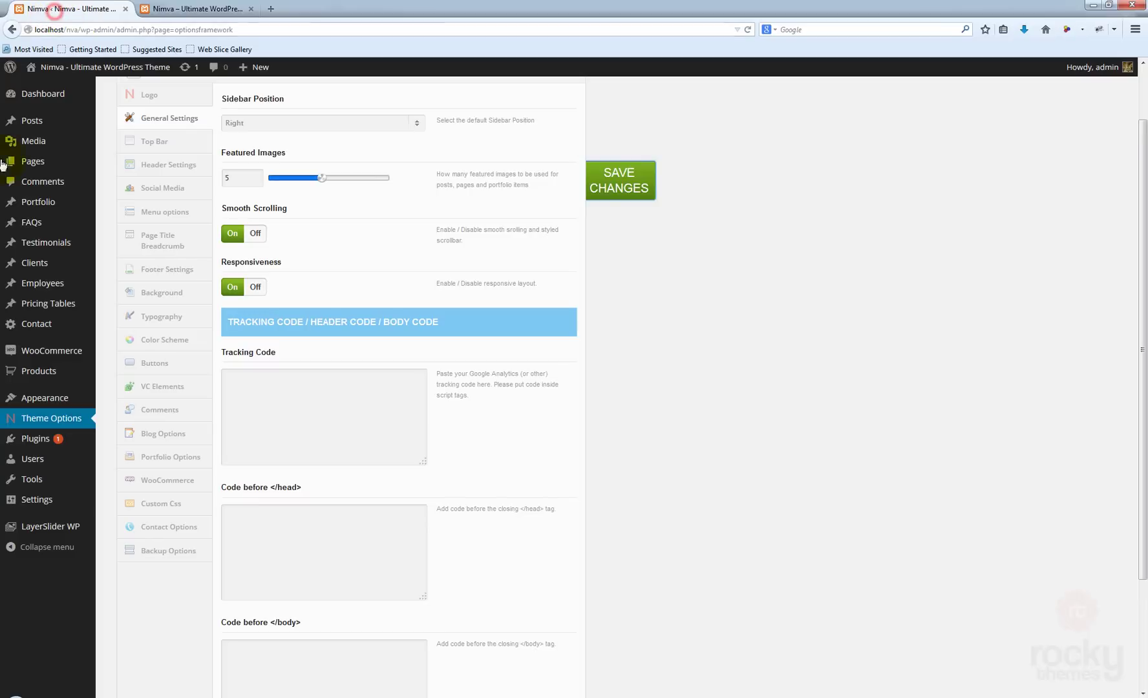
pyautogui.moveTo(44, 506)
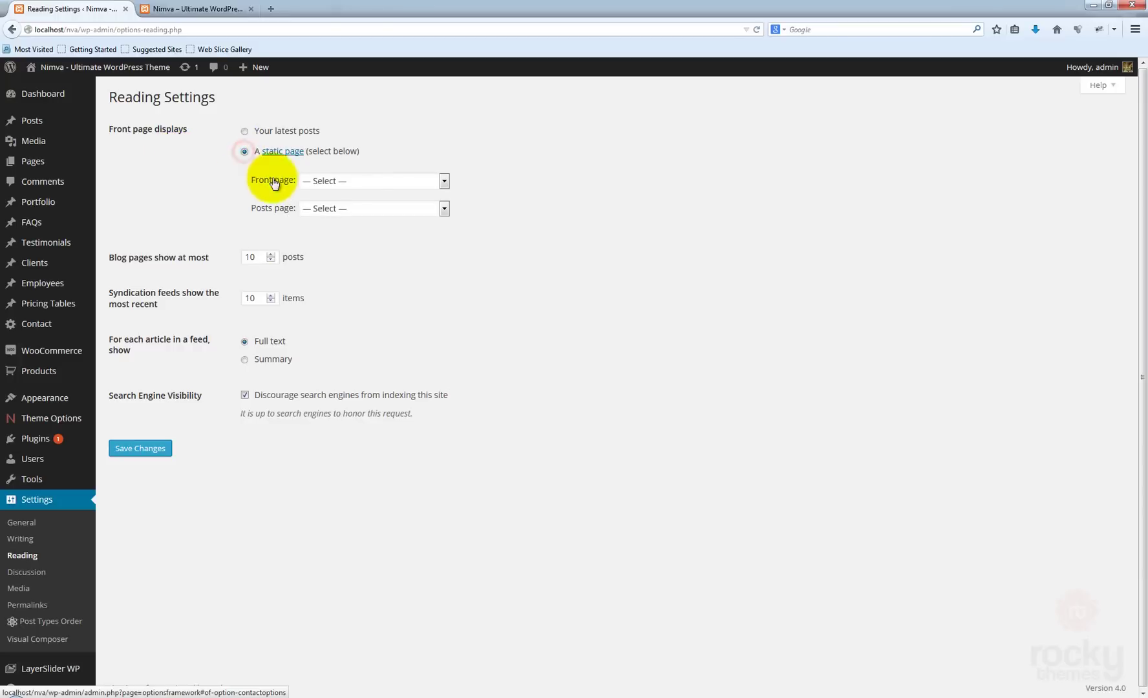
pyautogui.click(361, 181)
pyautogui.scroll(-1, 381, 280)
pyautogui.scroll(-7, 381, 282)
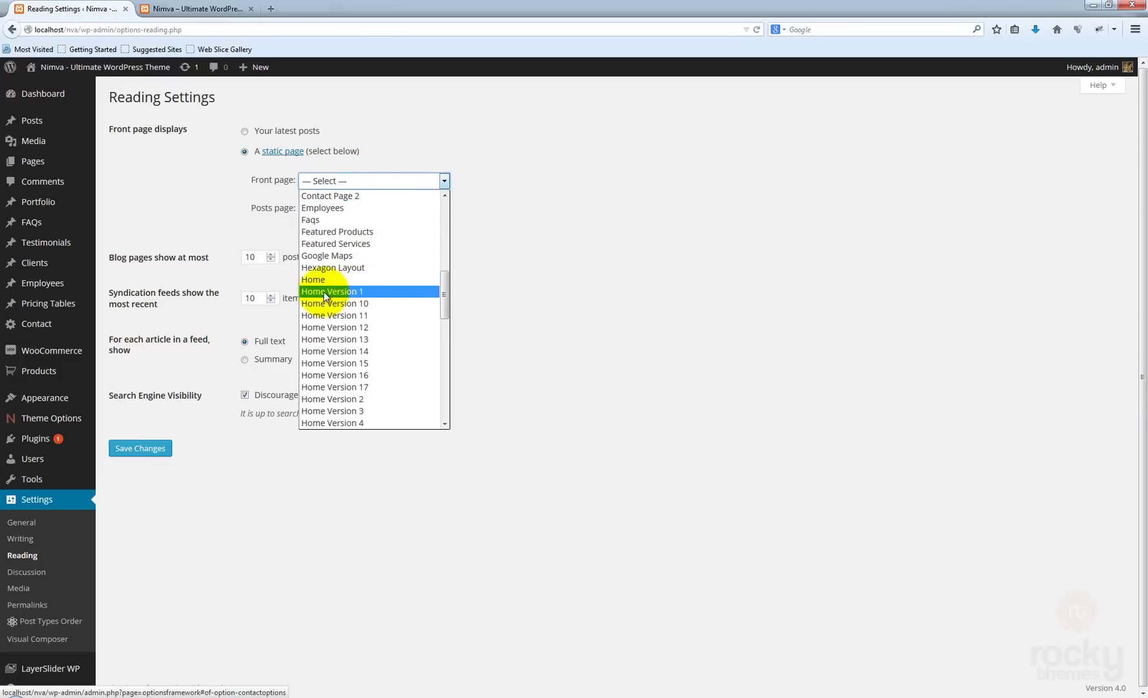
pyautogui.click(352, 291)
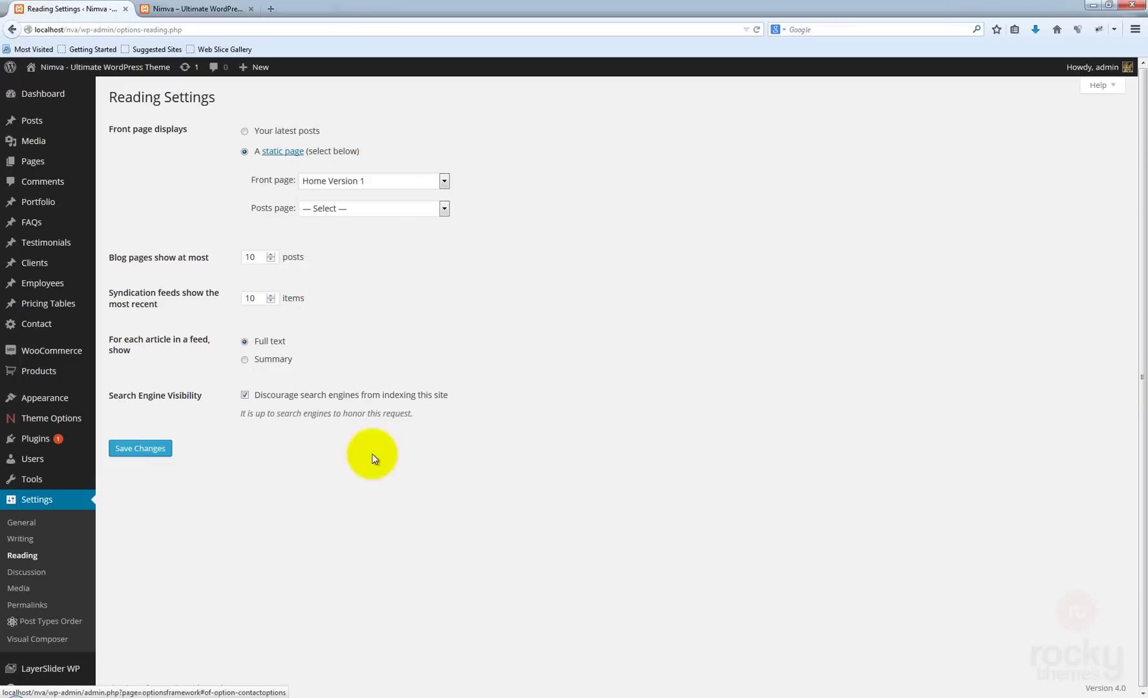
pyautogui.click(145, 452)
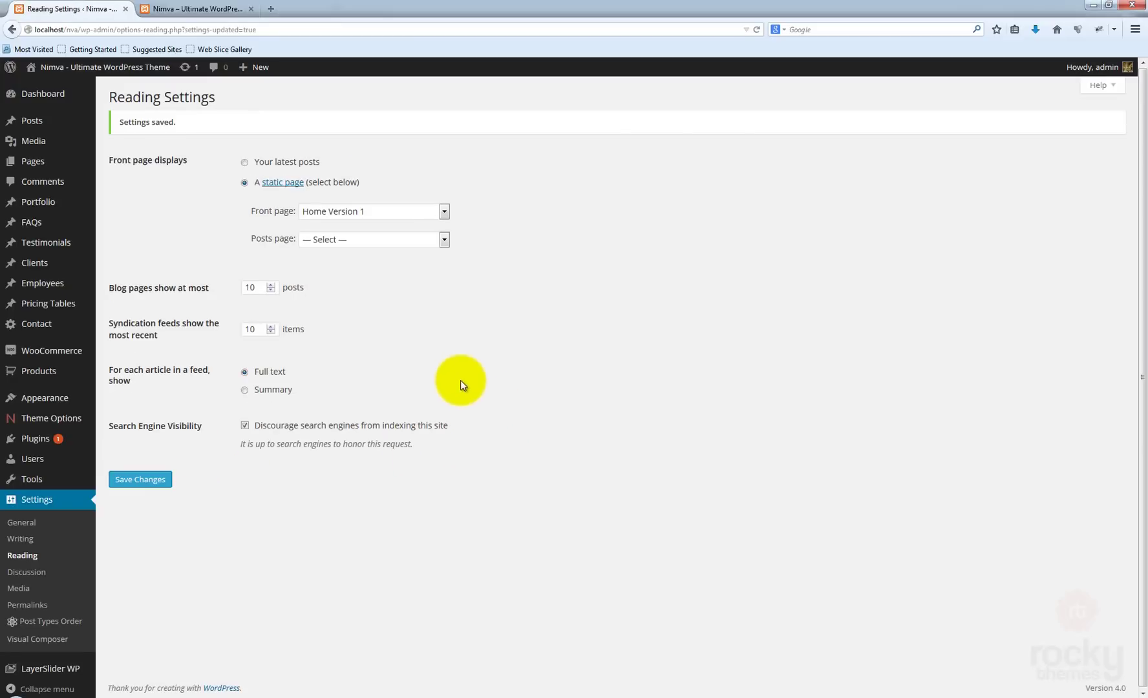
pyautogui.click(184, 9)
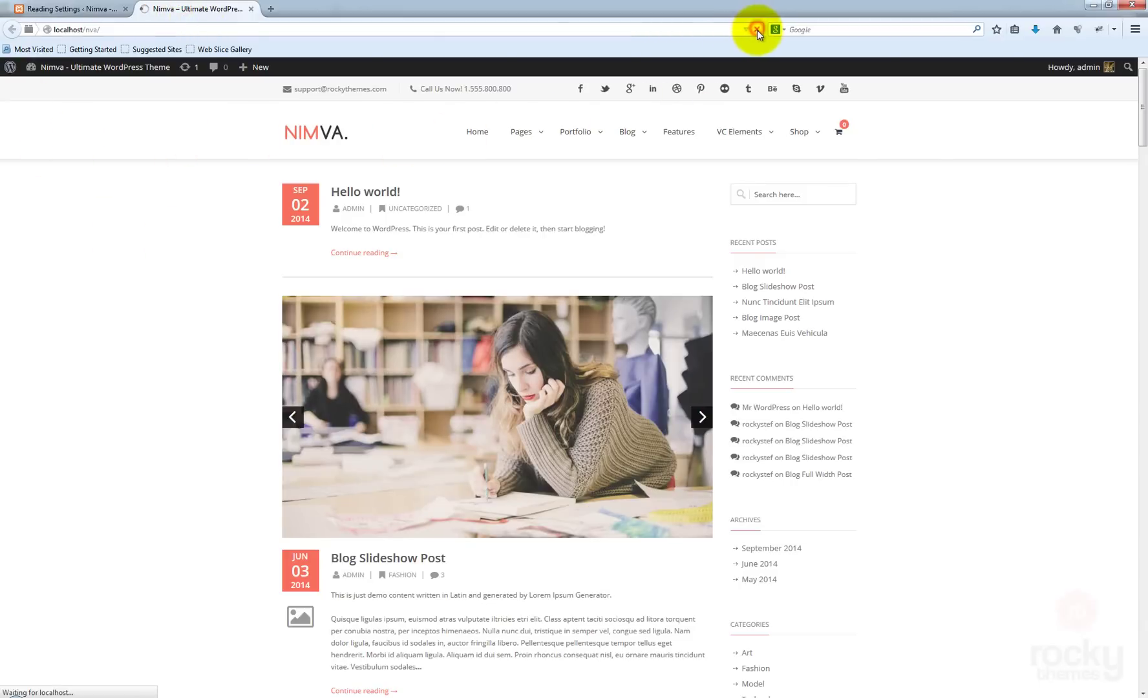
# Reload the front page and review the Home Version 1 layout with its 'Slider not found' notice
pyautogui.click(757, 30)
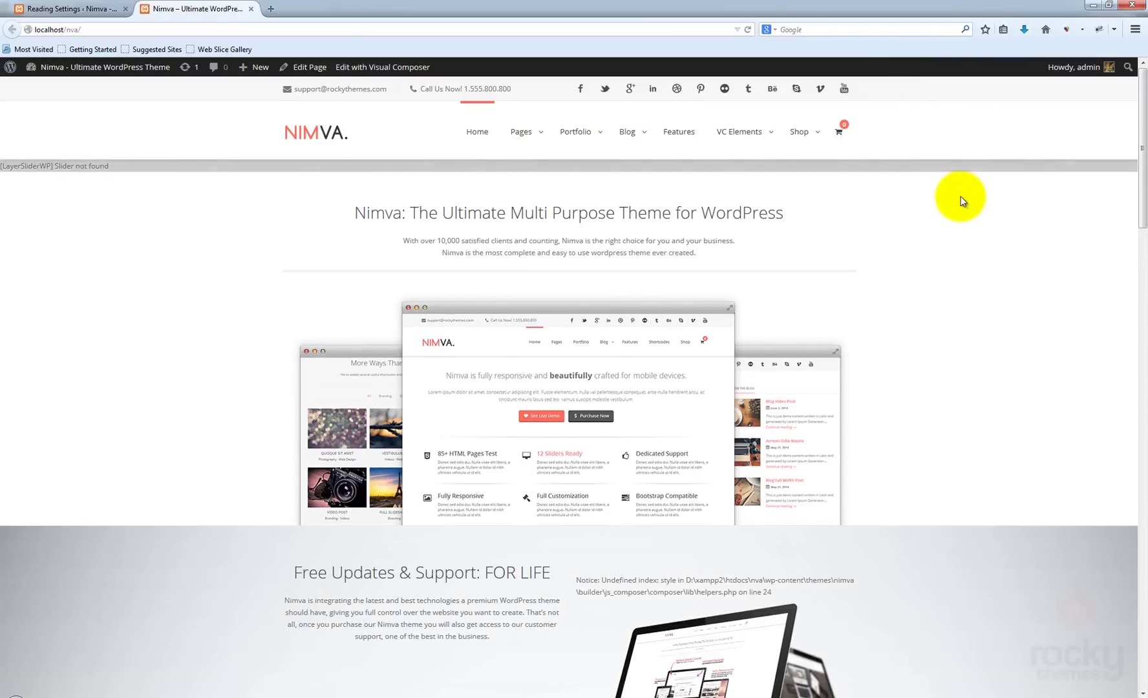
pyautogui.scroll(-6, 934, 259)
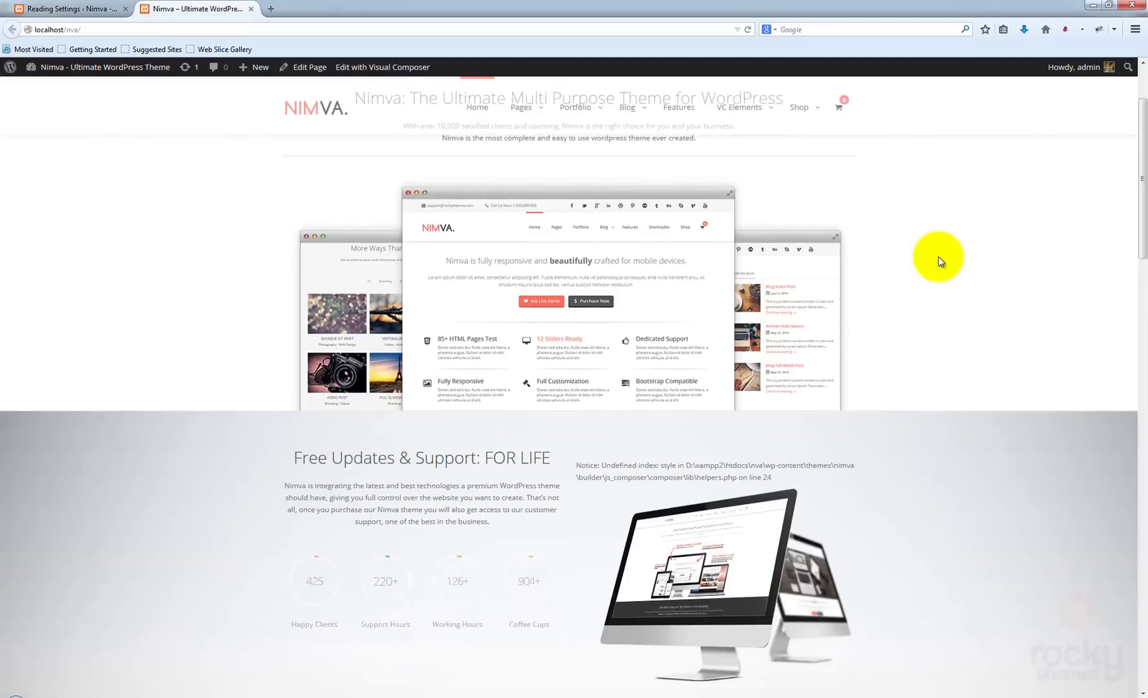
pyautogui.scroll(-4, 936, 260)
pyautogui.scroll(-10, 936, 260)
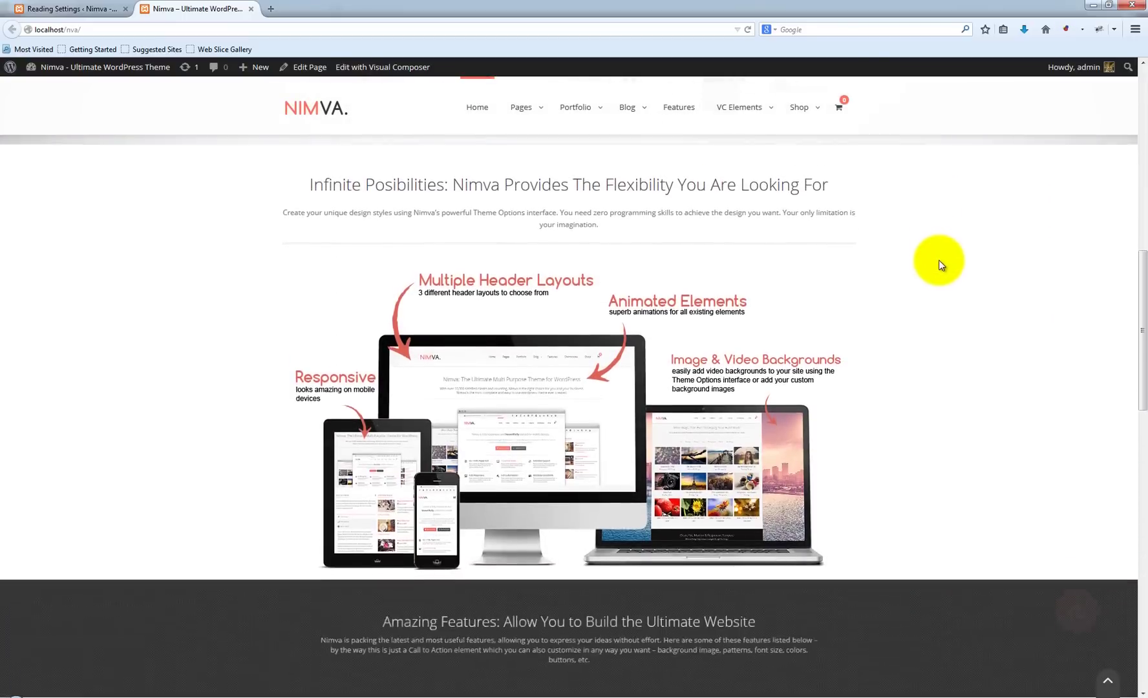
pyautogui.scroll(-7, 941, 261)
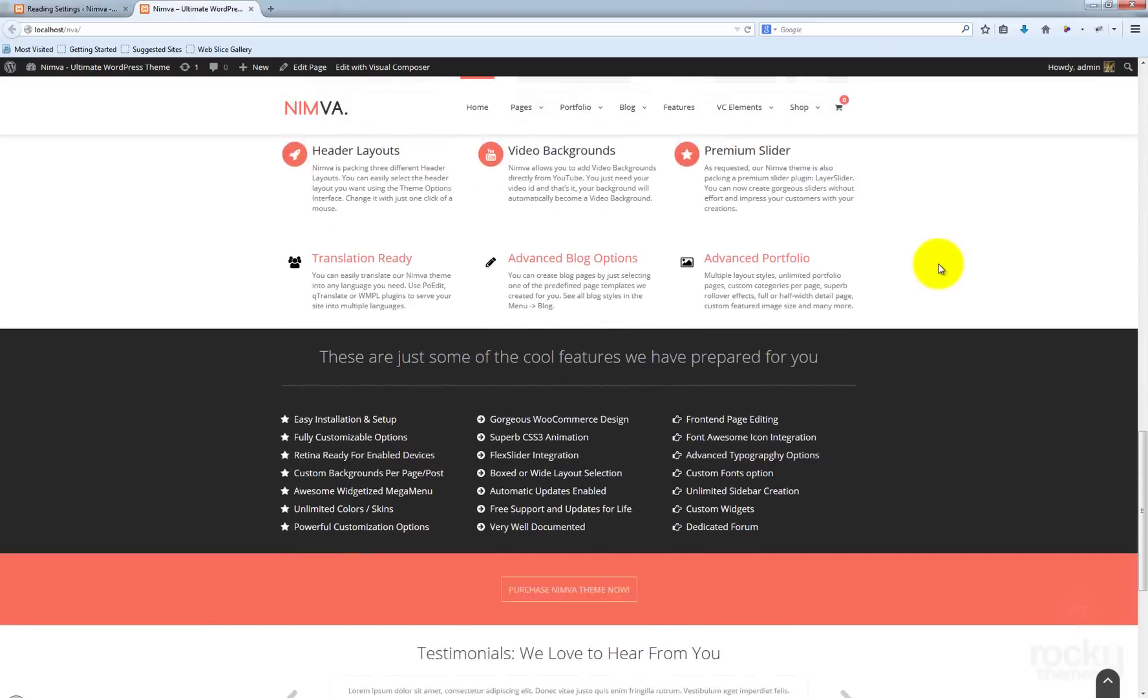
pyautogui.scroll(-3, 948, 264)
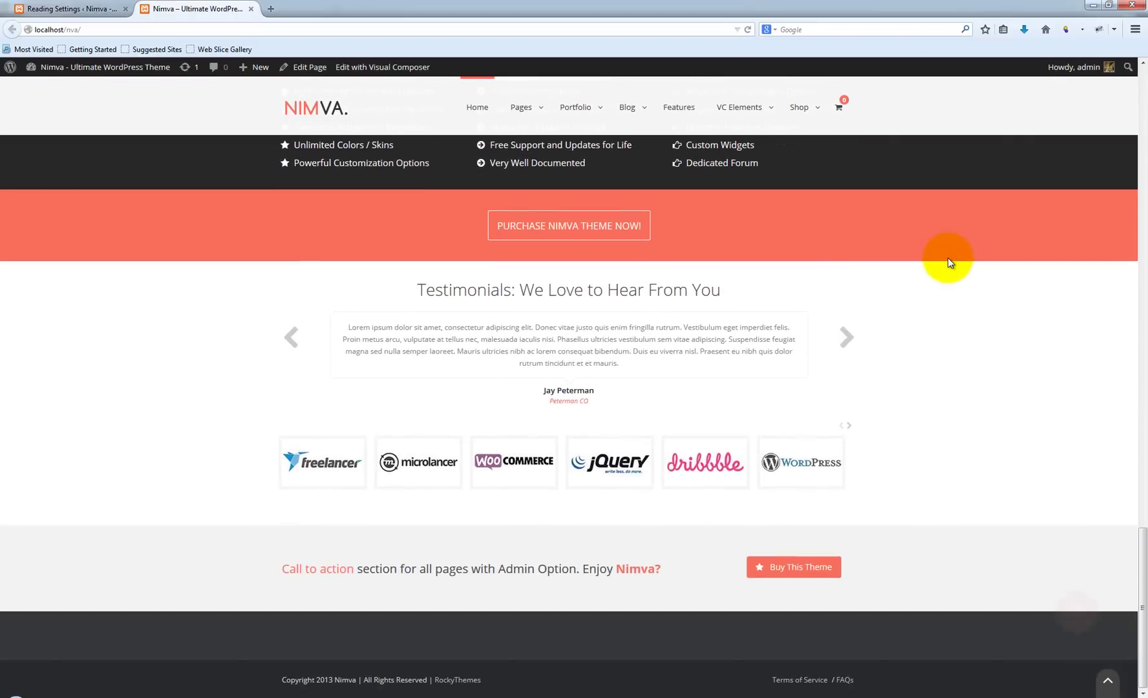
pyautogui.scroll(20, 998, 317)
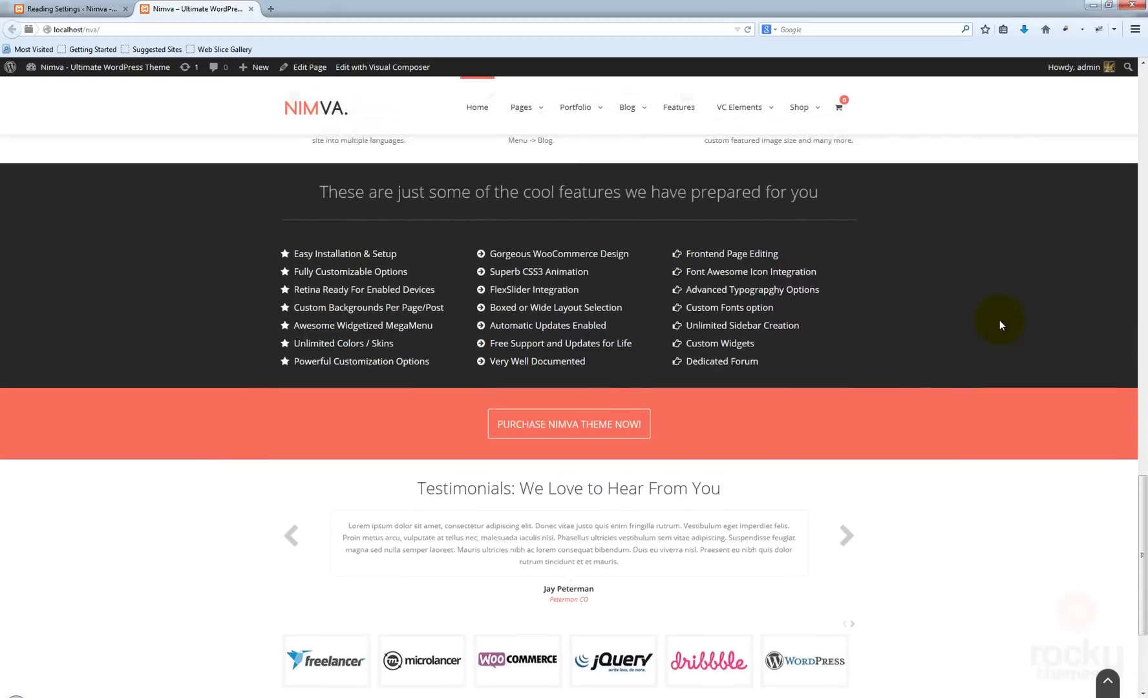
pyautogui.scroll(3, 1006, 333)
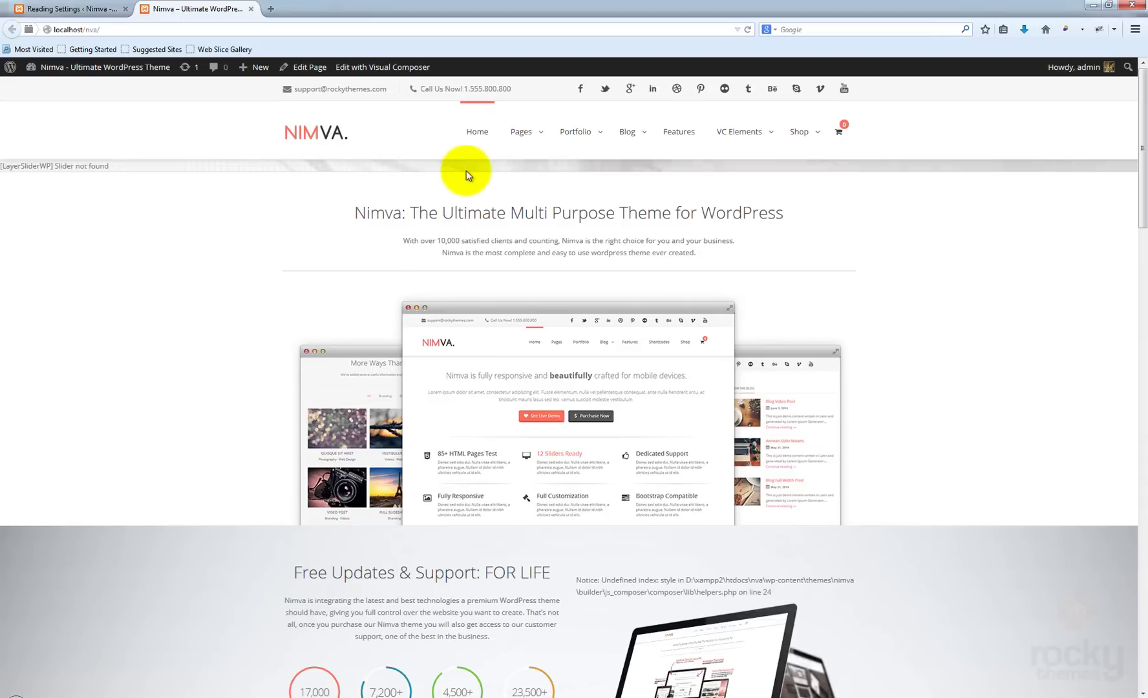
# Import the Nimva Demo Sliders into LayerSlider WP, adding its three demo sliders
pyautogui.click(87, 9)
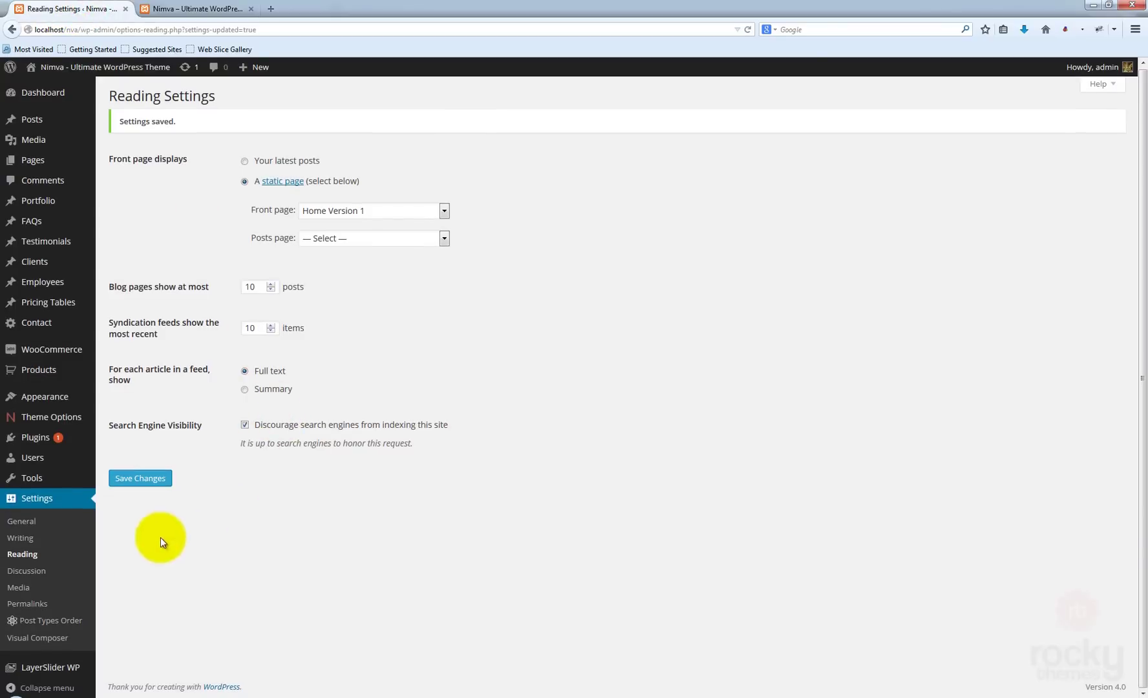
pyautogui.moveTo(73, 675)
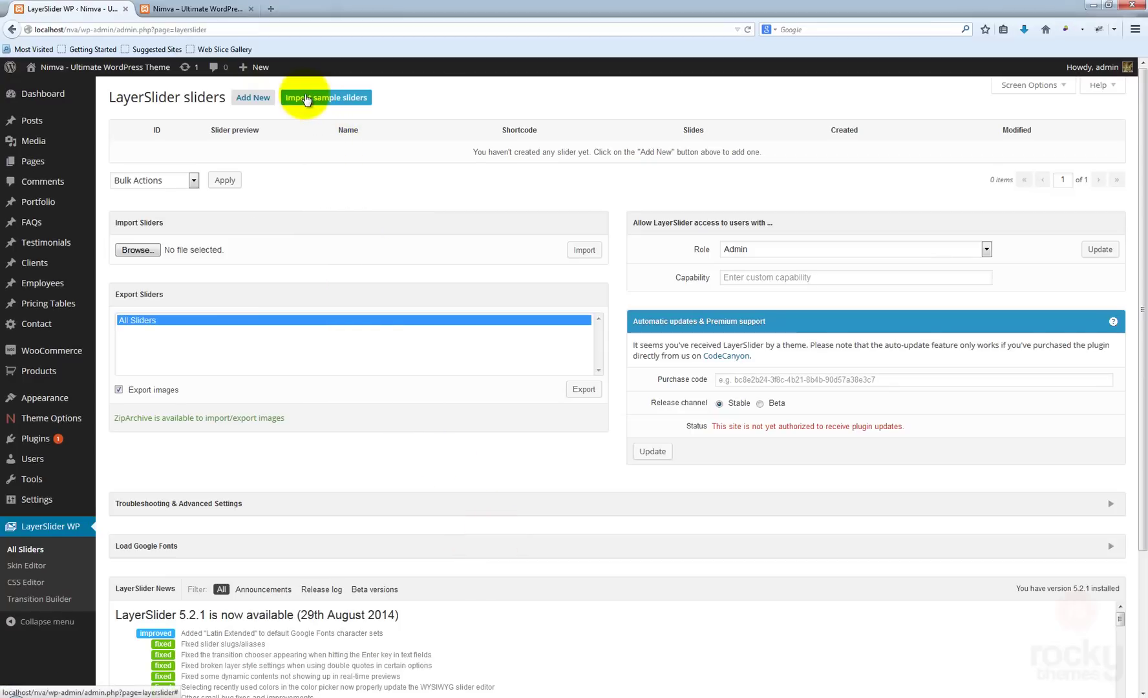
pyautogui.click(307, 98)
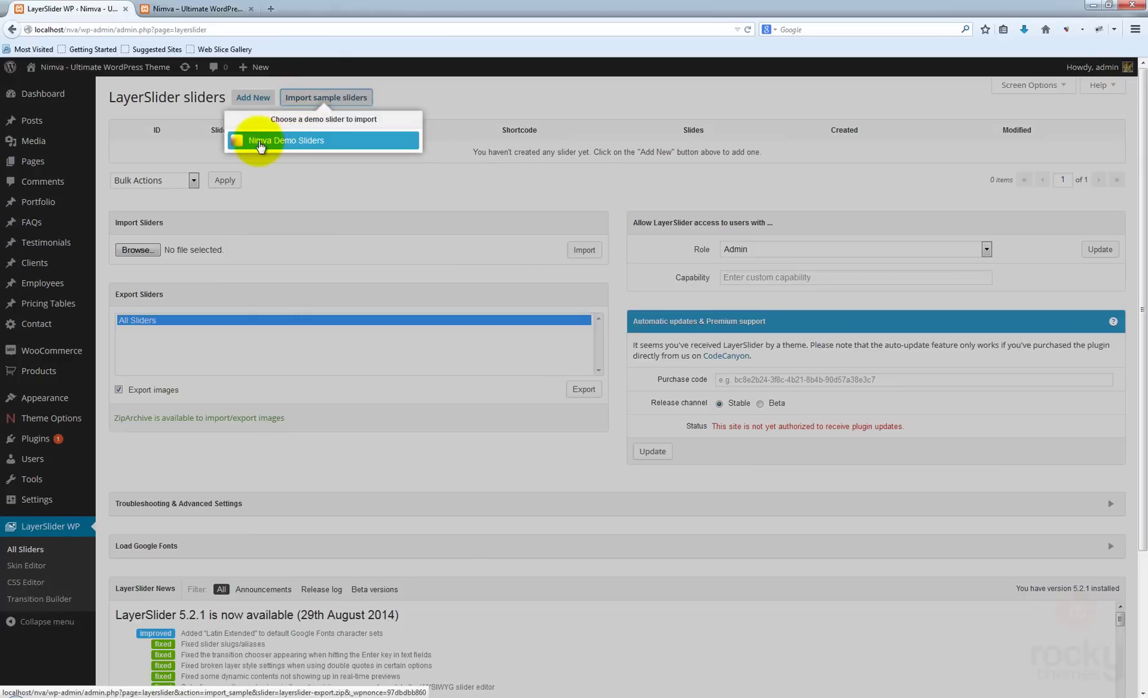
pyautogui.click(317, 141)
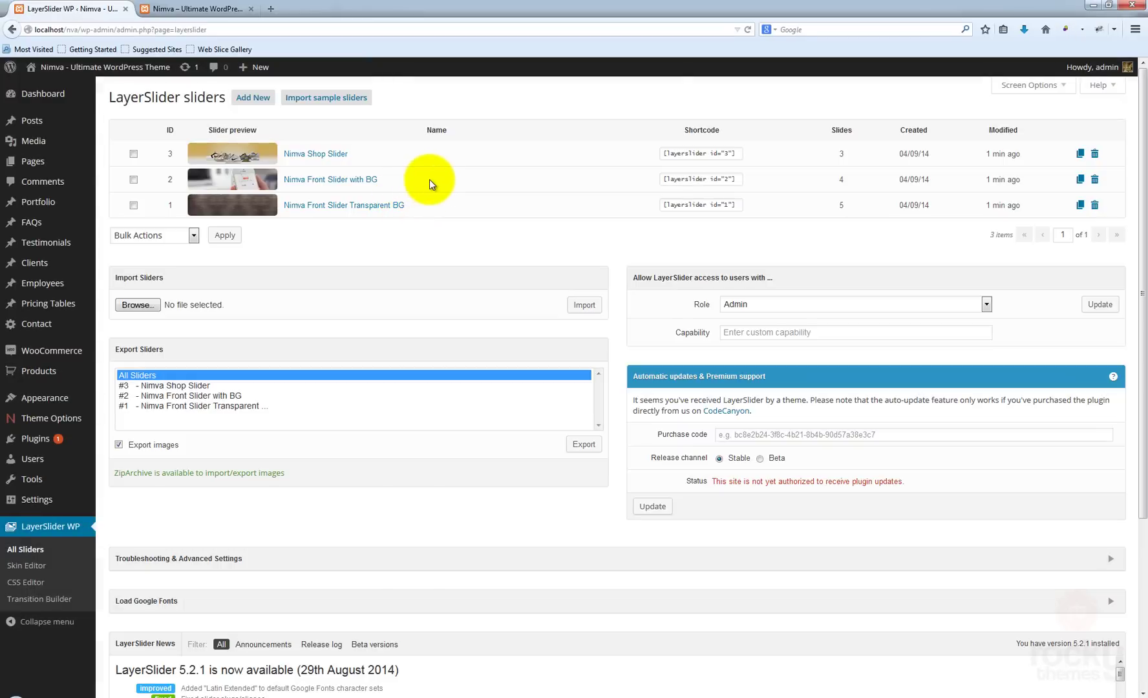
pyautogui.click(202, 10)
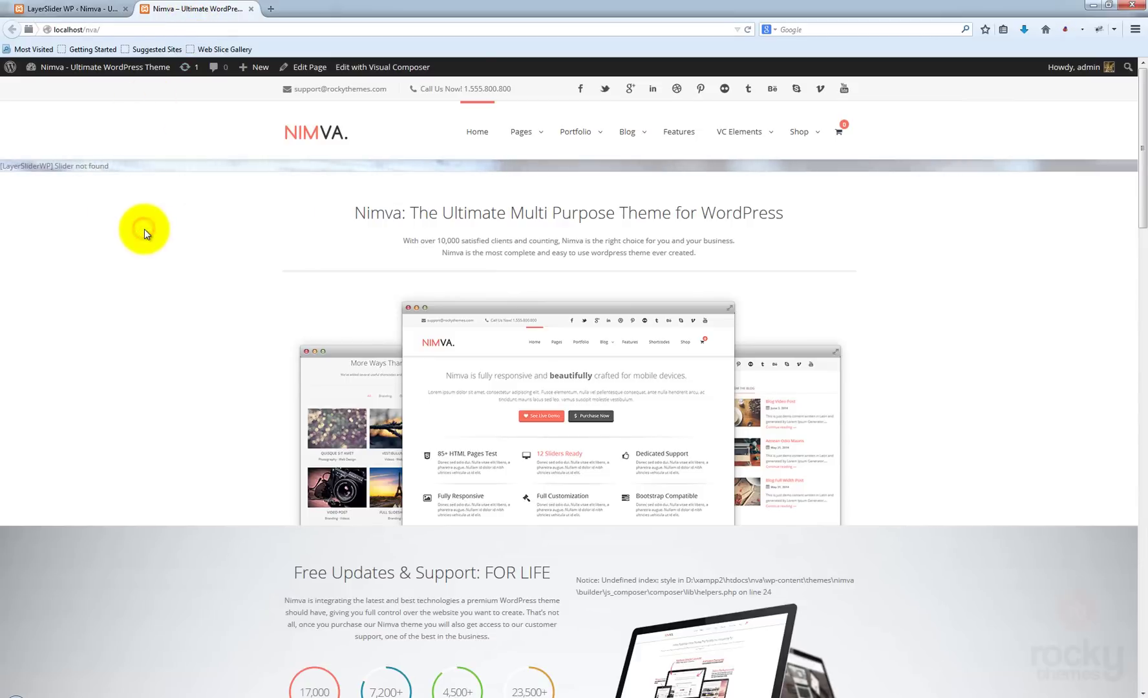
# Edit the Home Version 1 page's Layer Slider element to use Nimva Front Slider Transparent BG
pyautogui.click(299, 69)
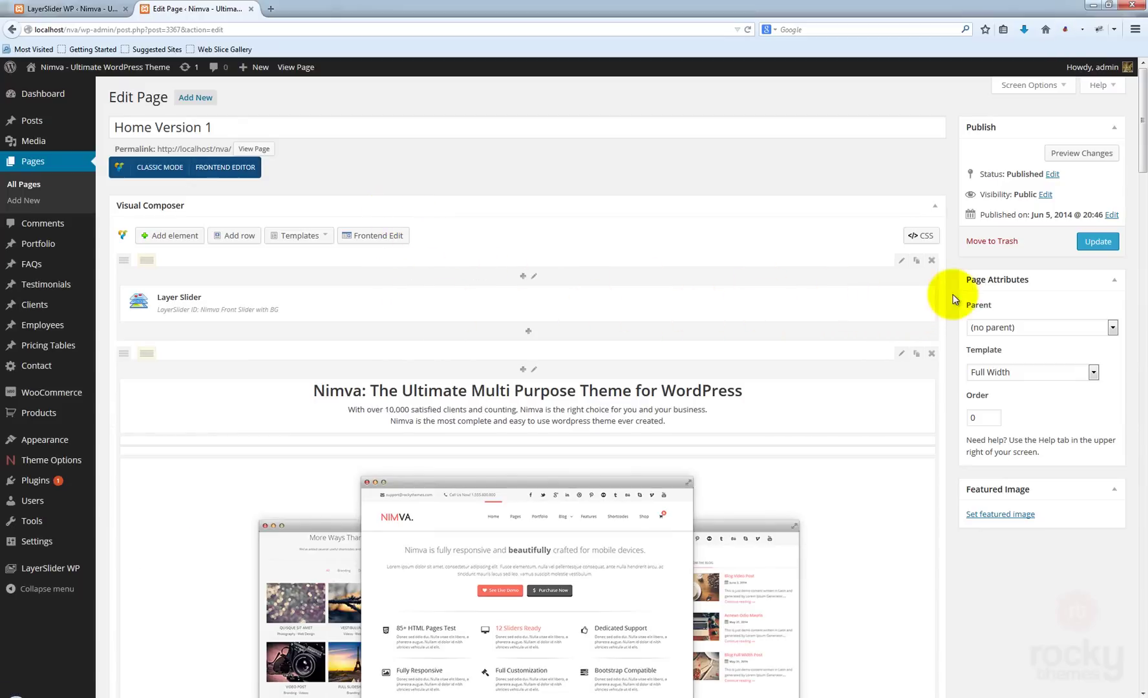
pyautogui.click(910, 294)
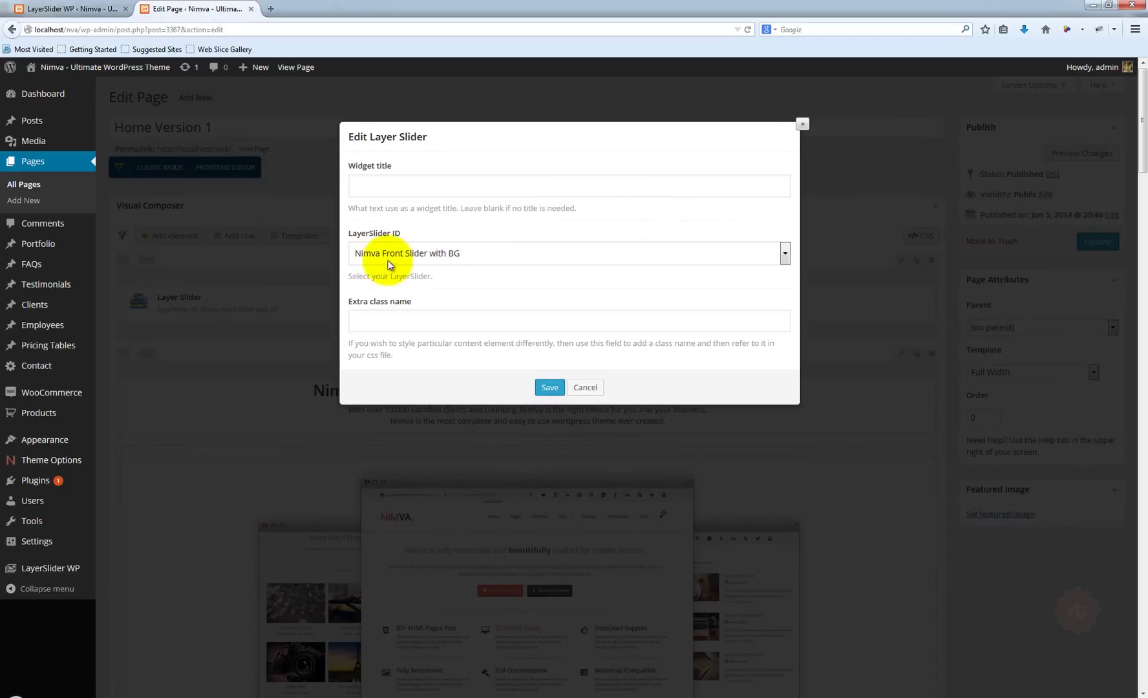
pyautogui.click(388, 259)
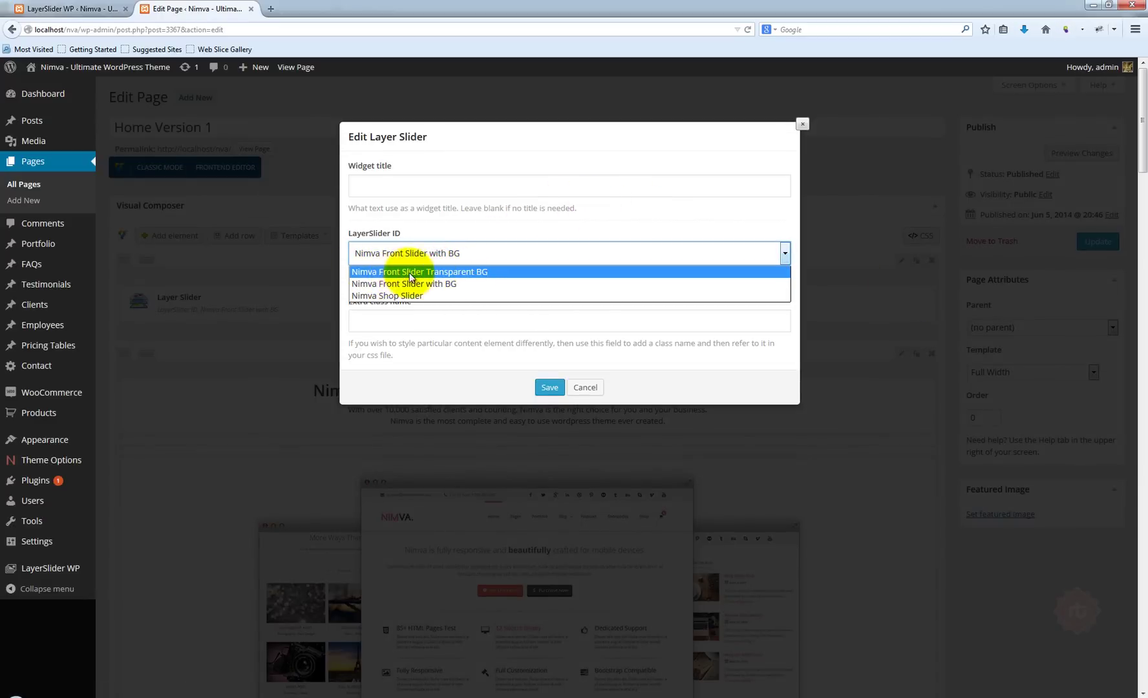
pyautogui.click(488, 272)
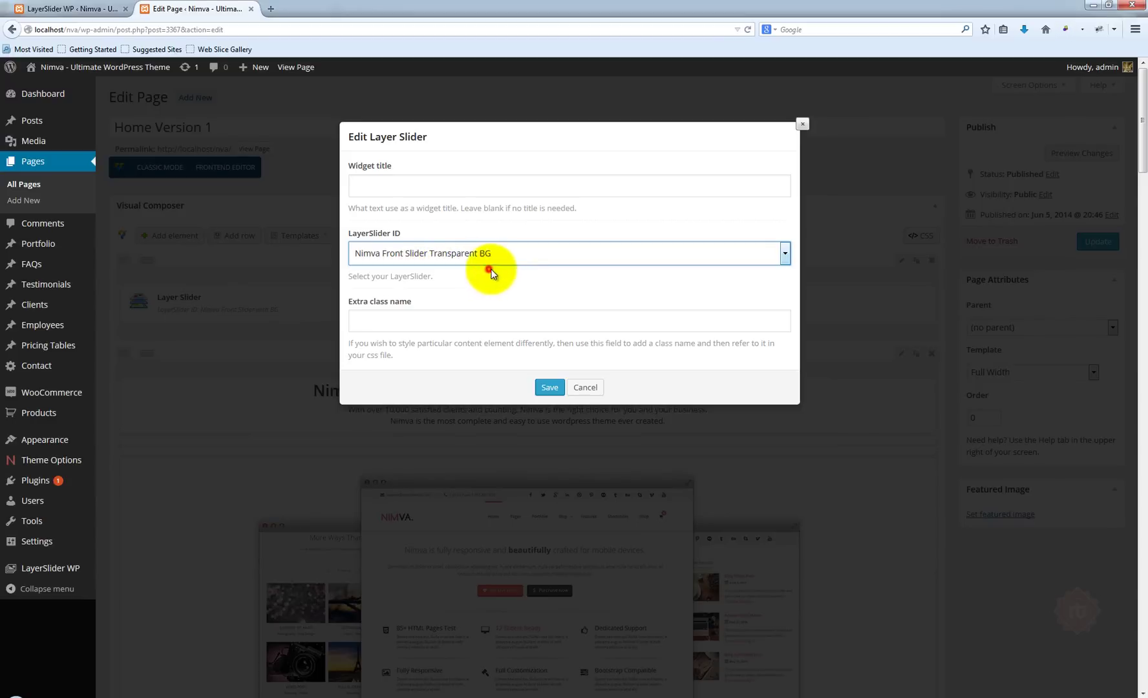
pyautogui.click(551, 386)
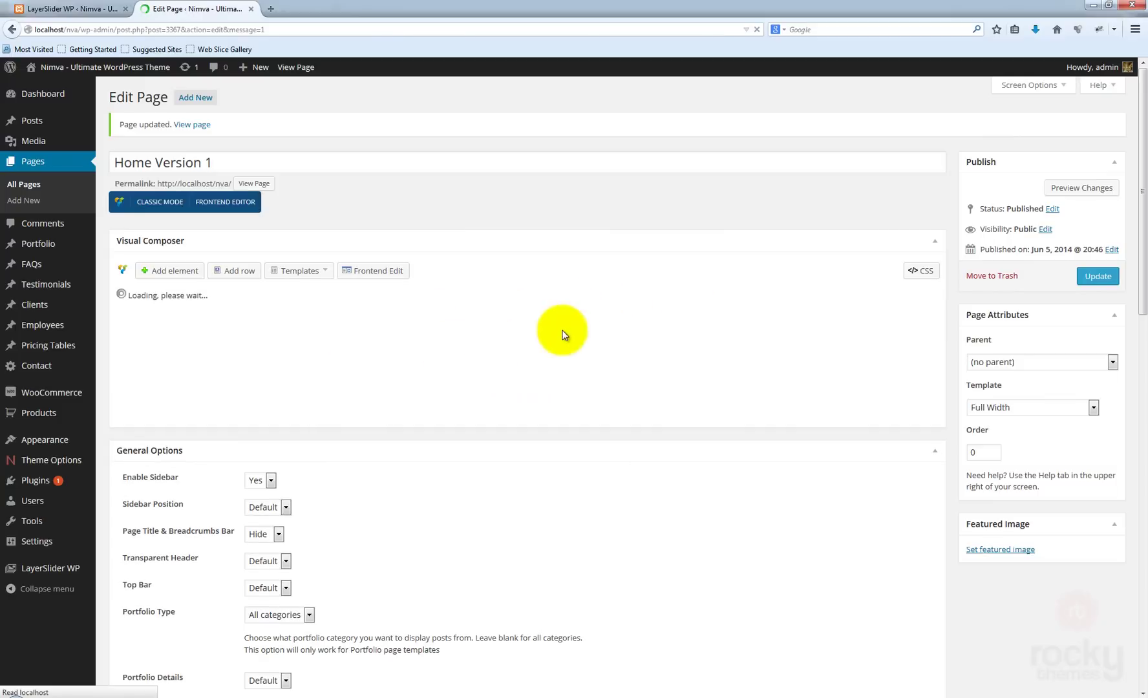
pyautogui.click(254, 184)
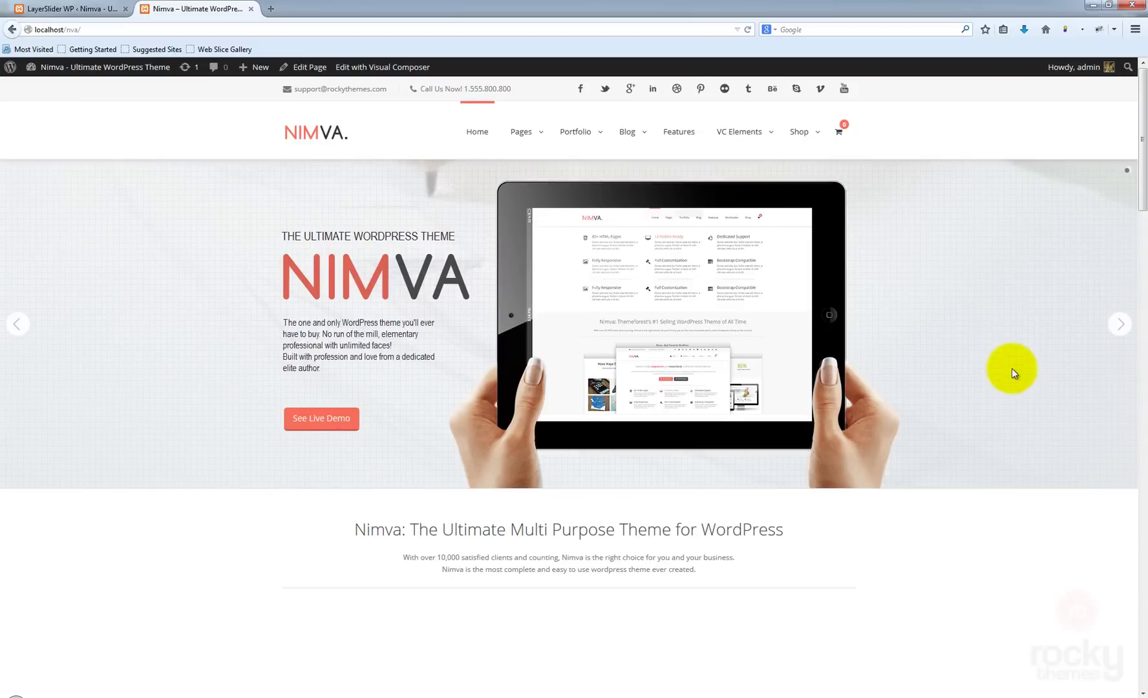
pyautogui.scroll(-3, 1012, 367)
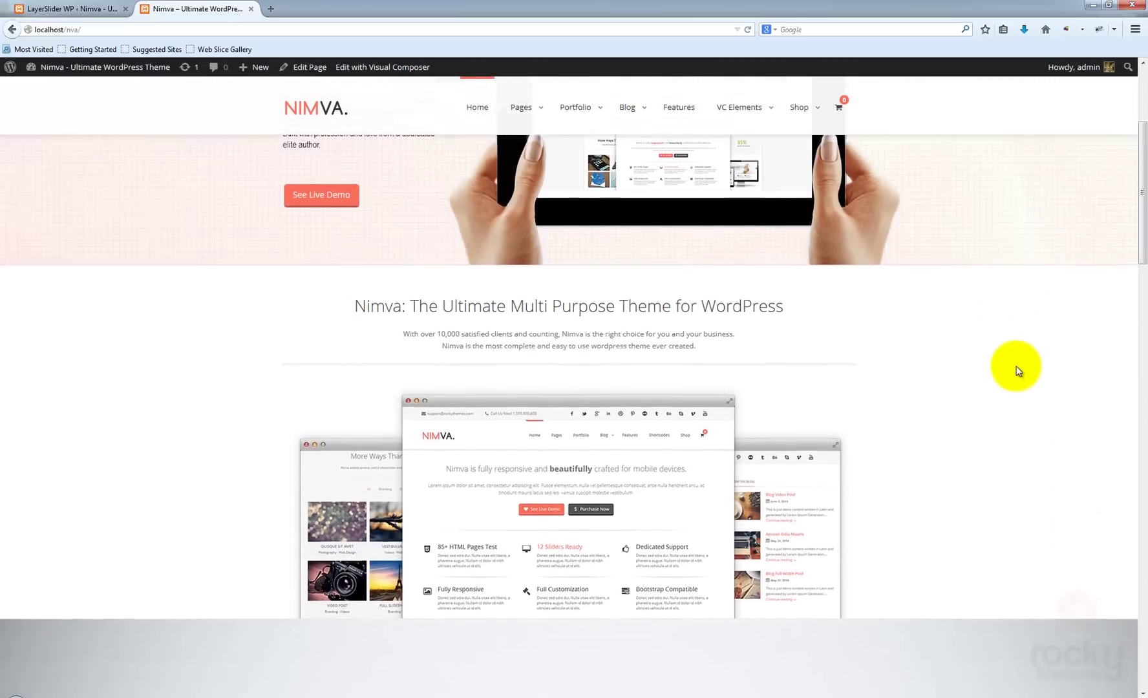
pyautogui.scroll(-10, 1016, 366)
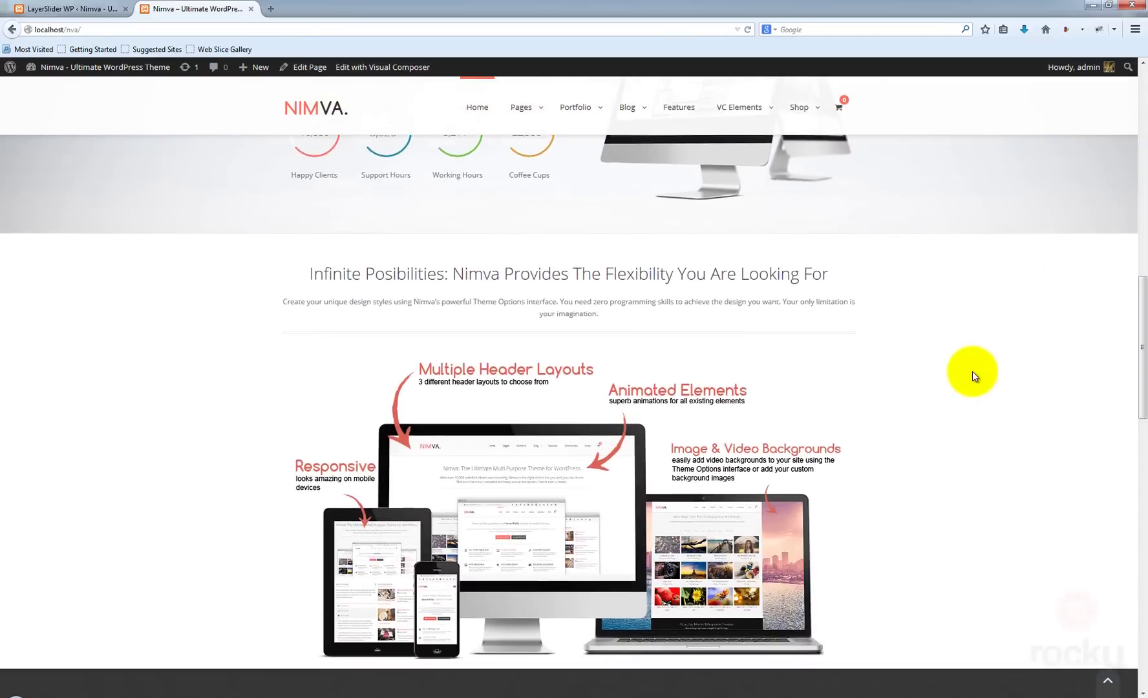
pyautogui.scroll(-1, 973, 375)
pyautogui.click(676, 288)
pyautogui.scroll(-5, 933, 243)
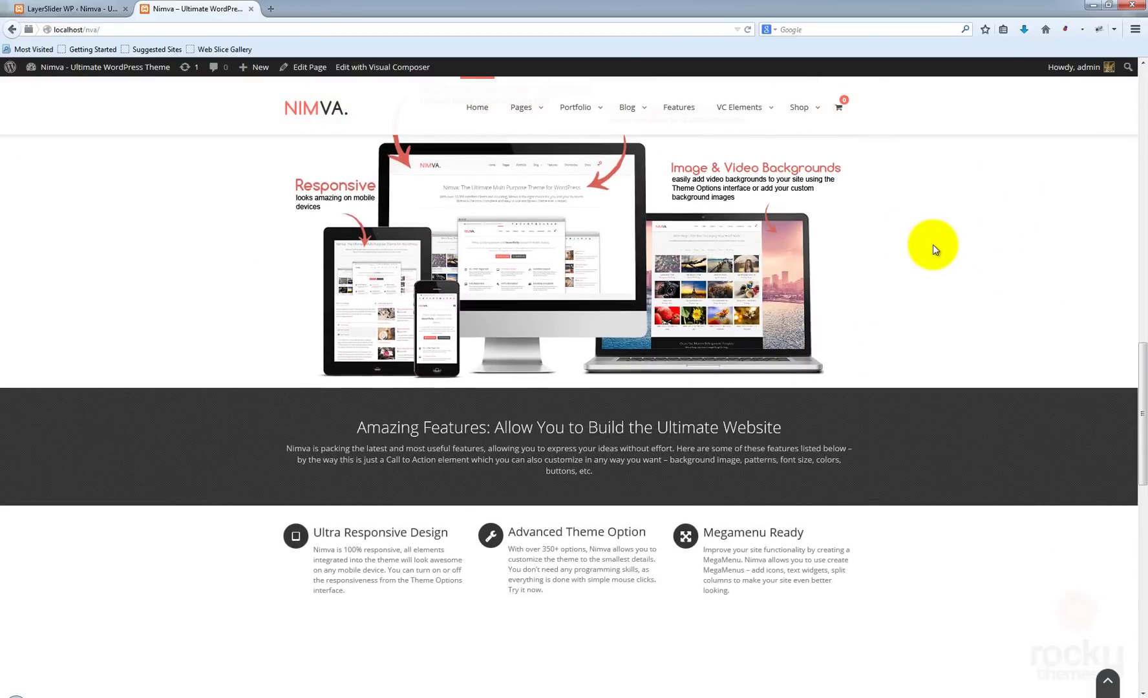
pyautogui.scroll(-5, 933, 243)
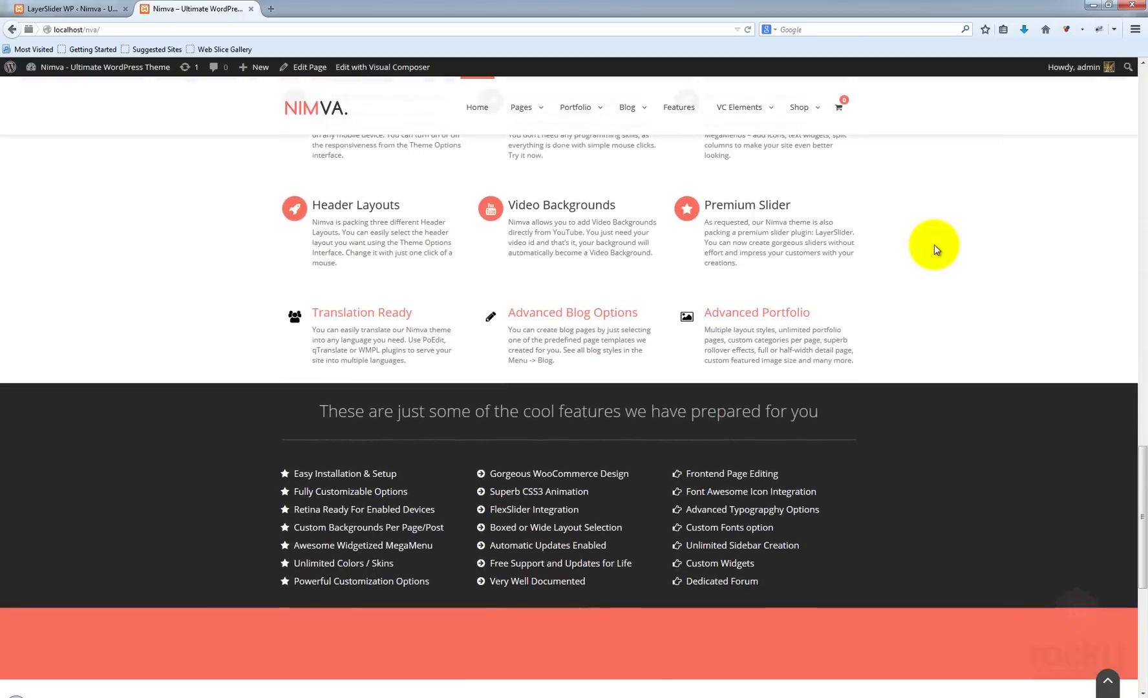
pyautogui.scroll(-3, 938, 247)
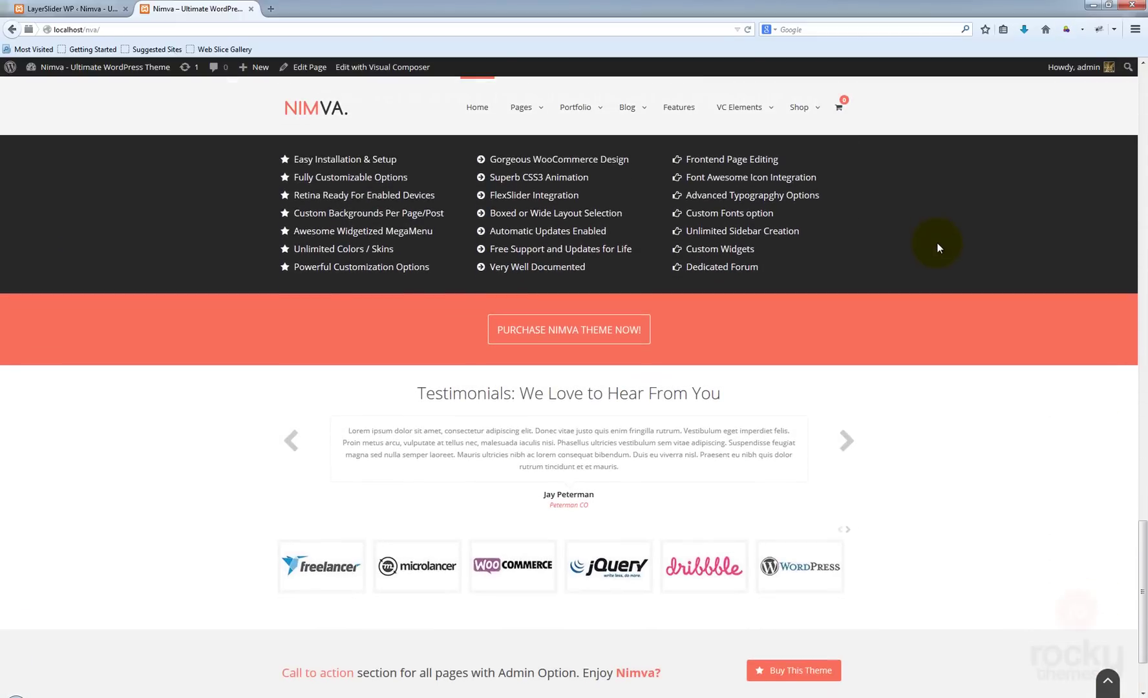
pyautogui.scroll(13, 938, 247)
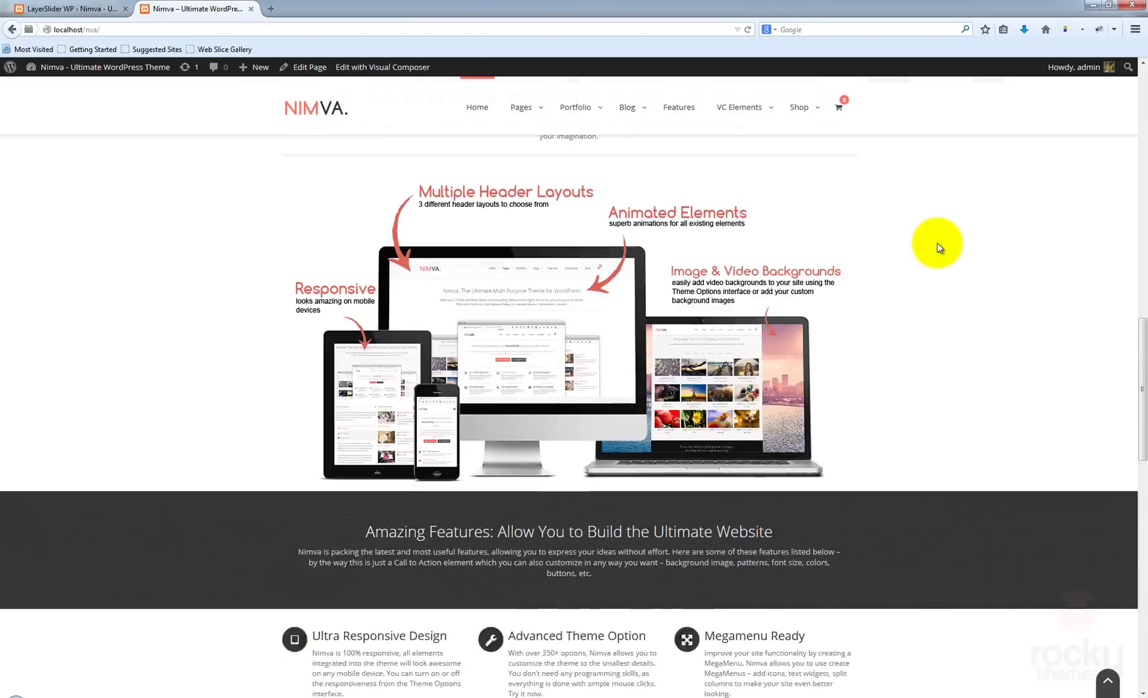
pyautogui.scroll(9, 939, 247)
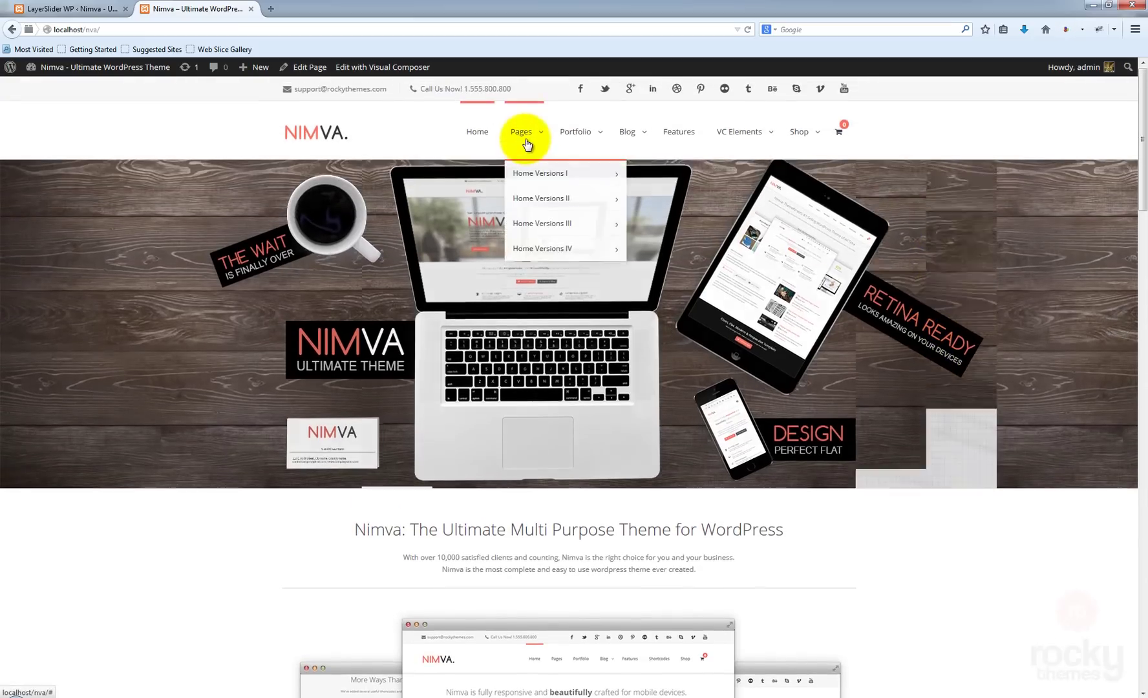
pyautogui.moveTo(576, 141)
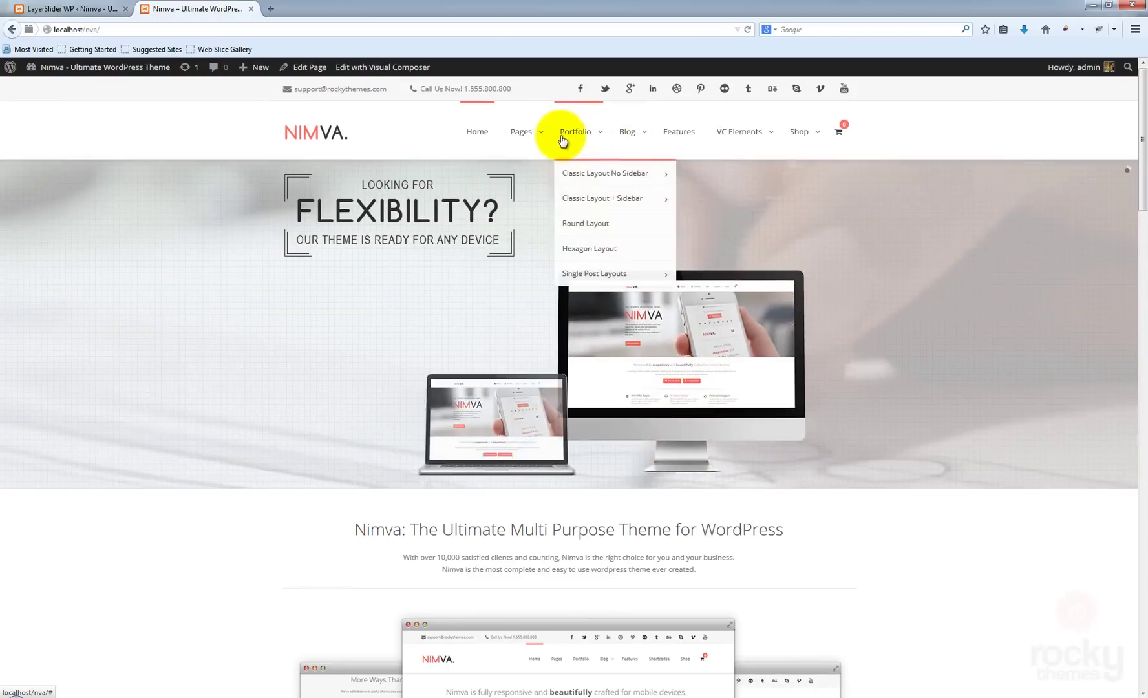
pyautogui.moveTo(537, 139)
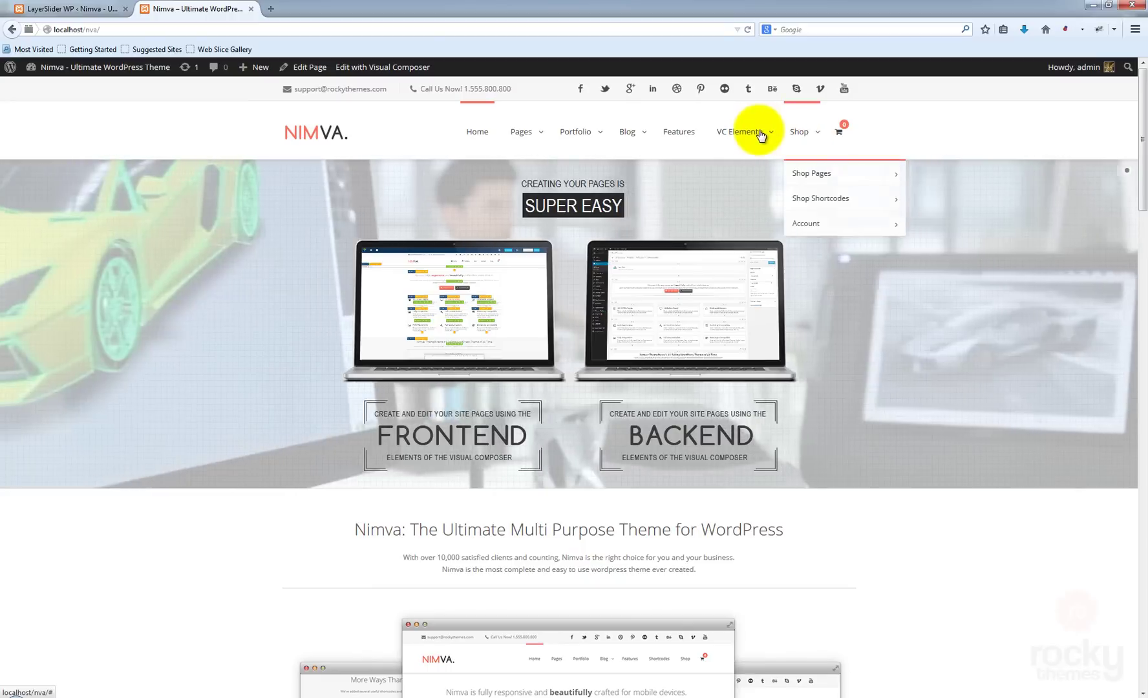
pyautogui.moveTo(761, 134)
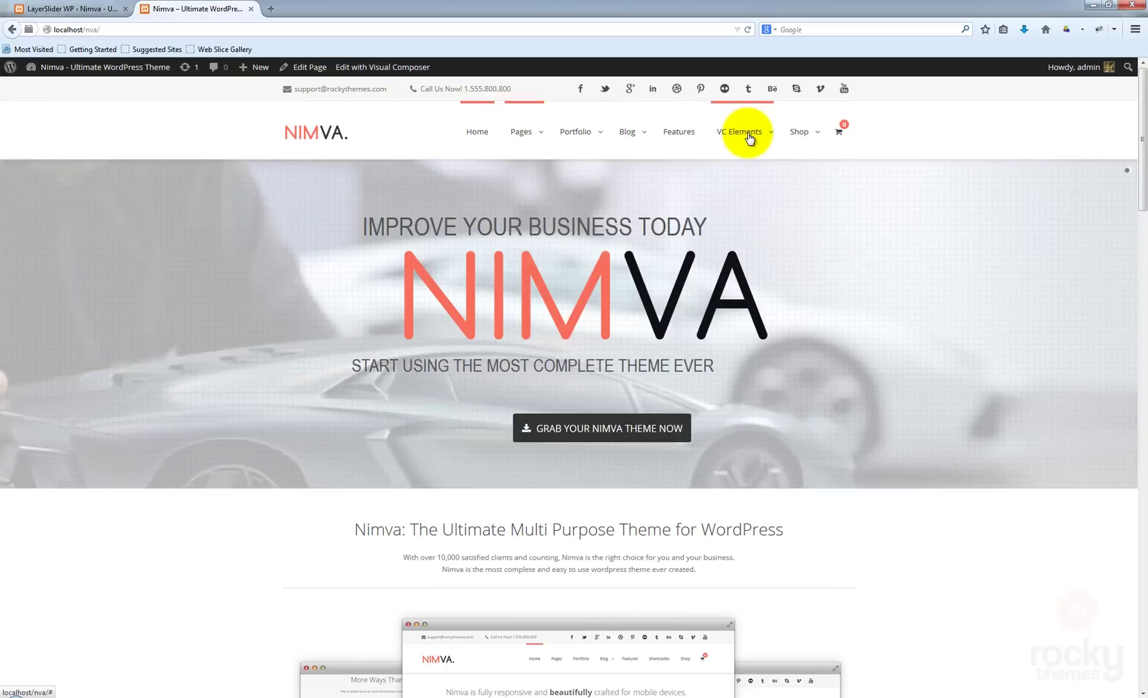
pyautogui.moveTo(802, 140)
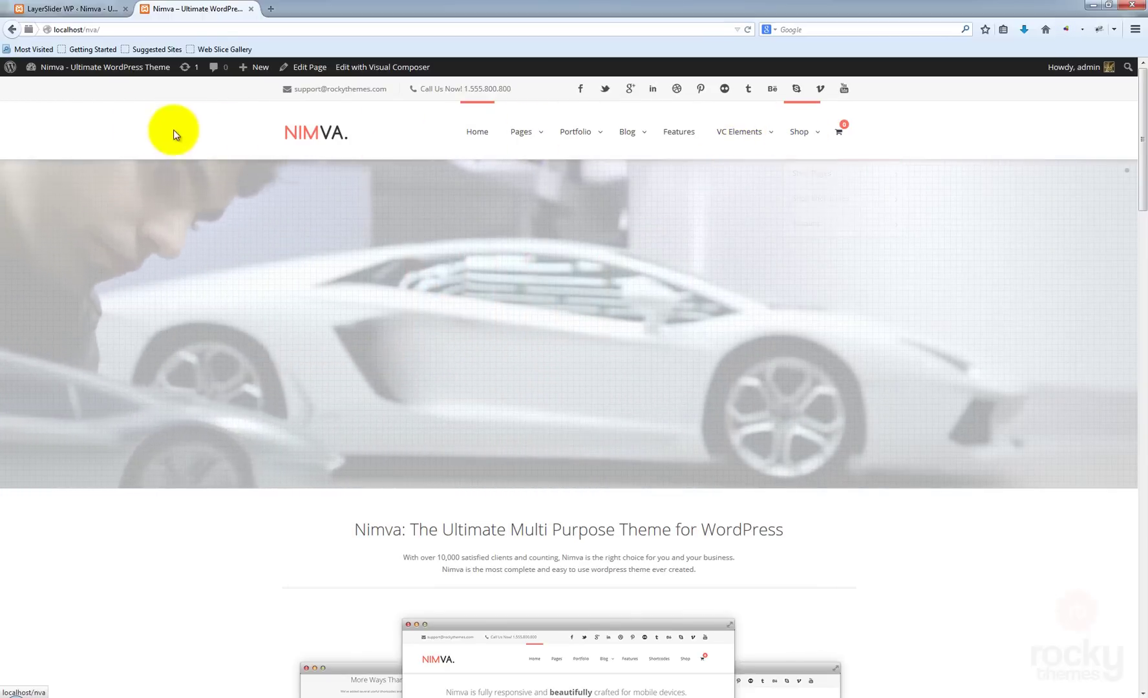
# In the Home Menu, enable the mega menu on the Pages item with 4 columns
pyautogui.click(82, 10)
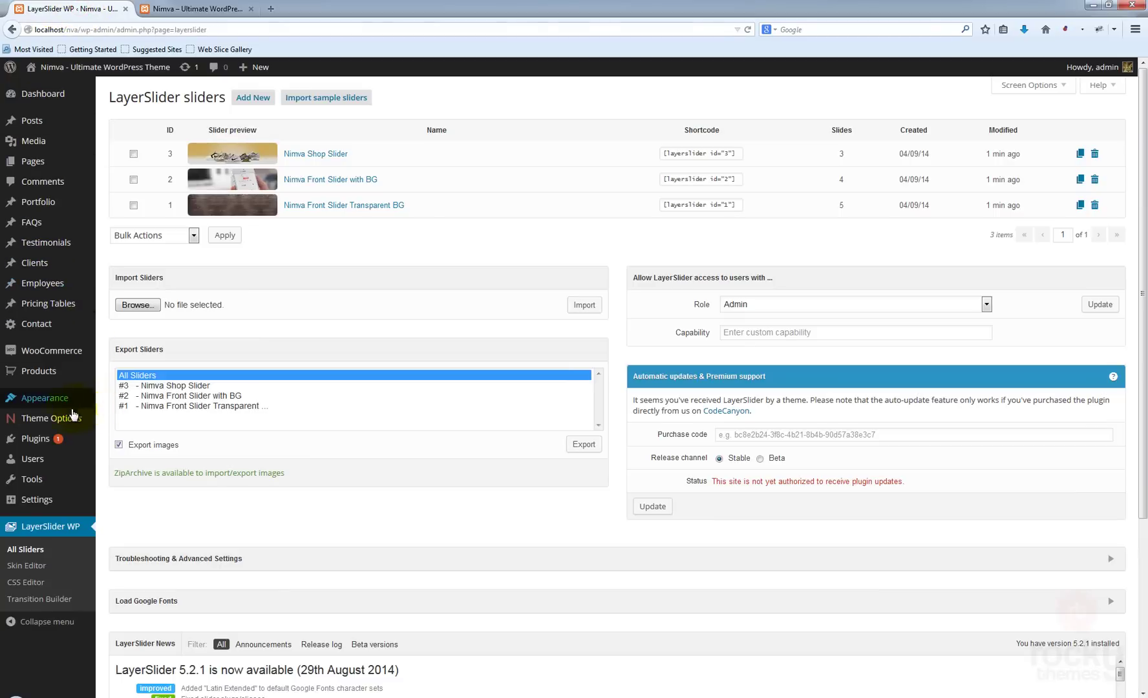
pyautogui.moveTo(61, 399)
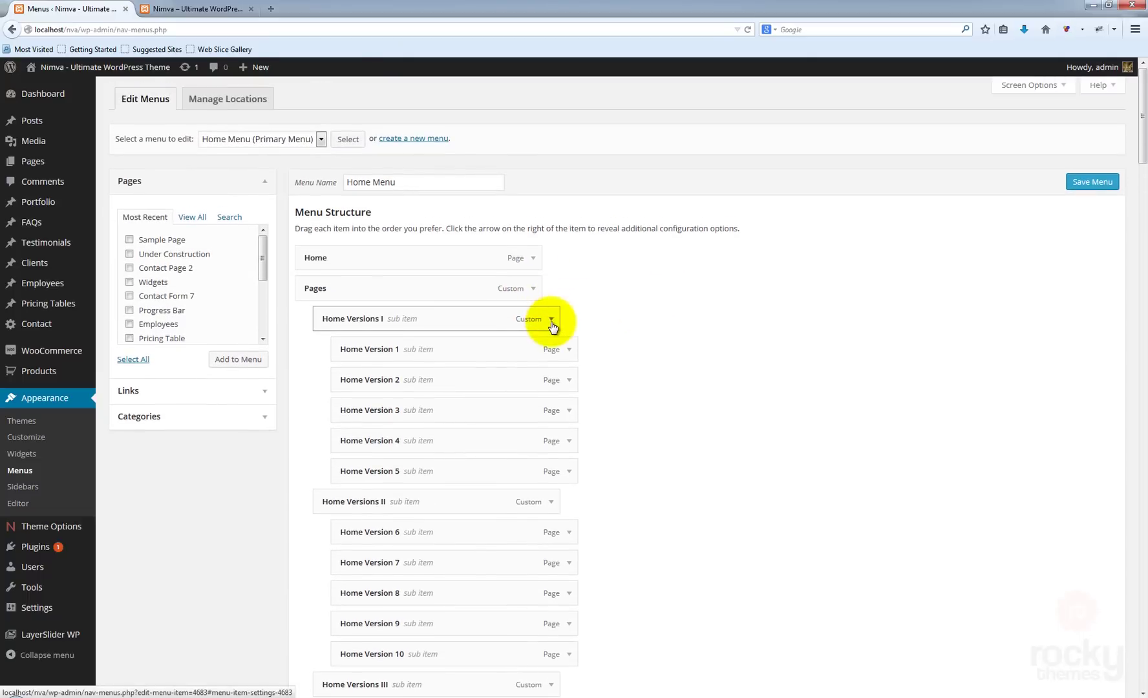
pyautogui.click(551, 320)
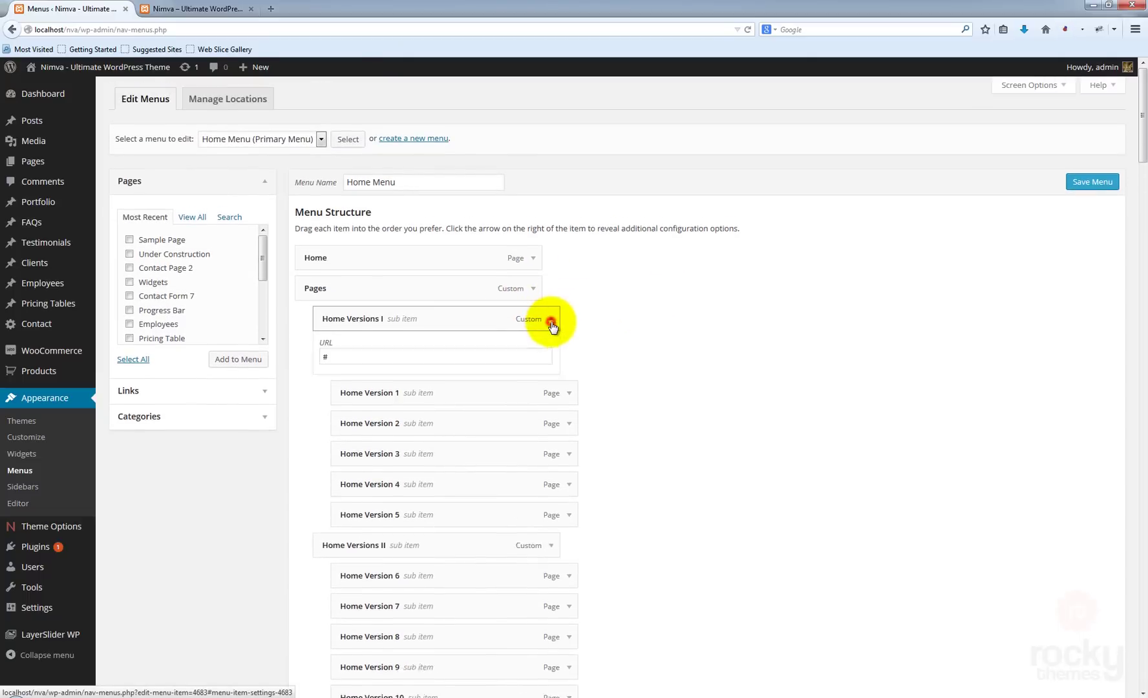
pyautogui.click(533, 289)
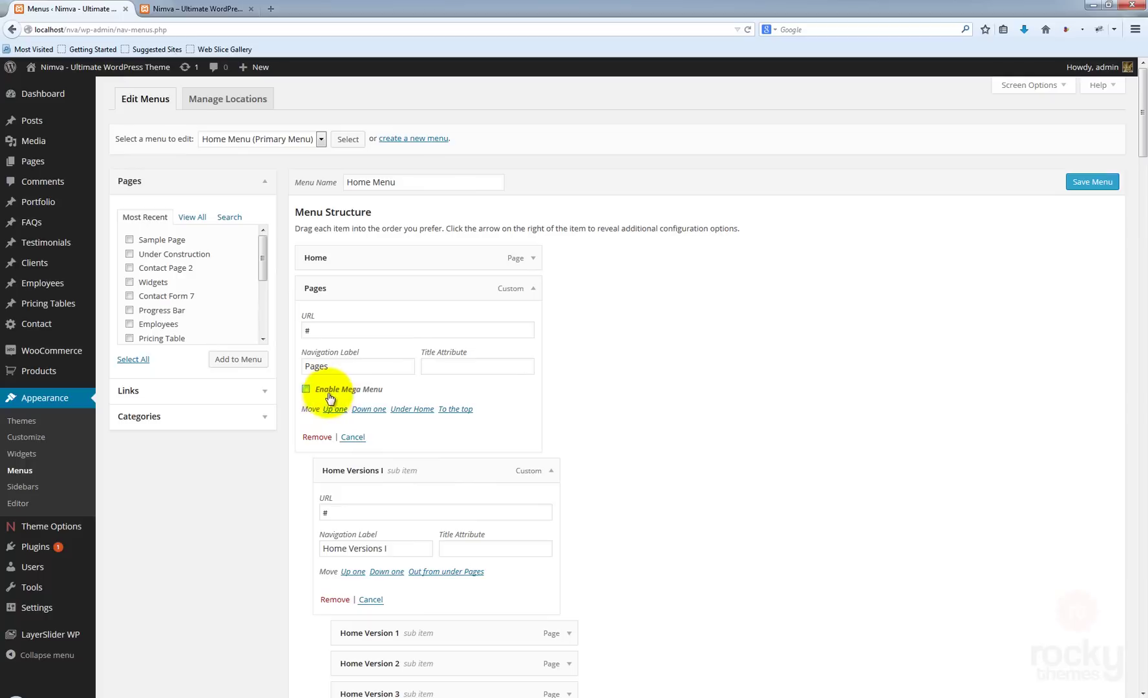
pyautogui.click(306, 390)
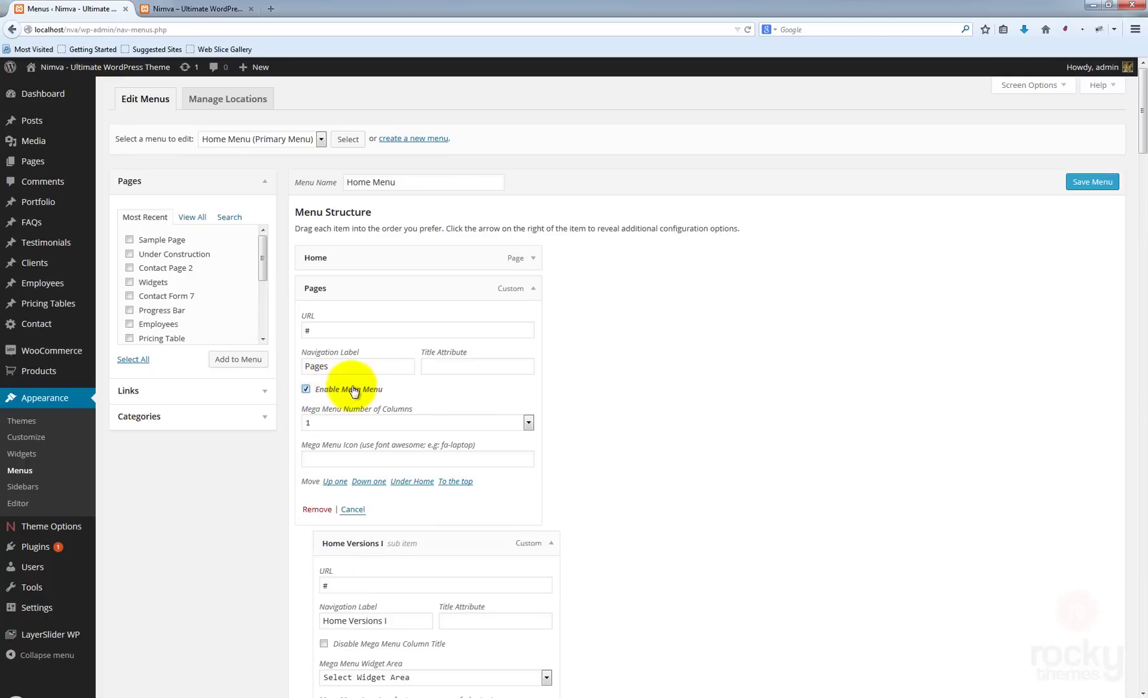
pyautogui.click(388, 420)
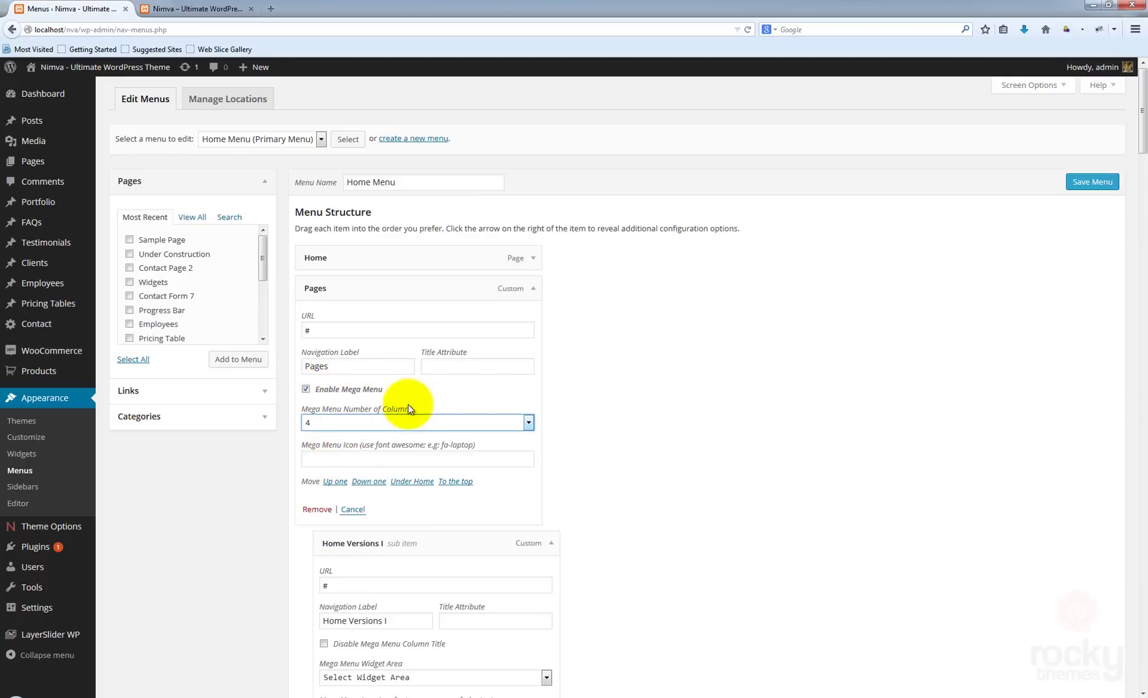
pyautogui.click(552, 545)
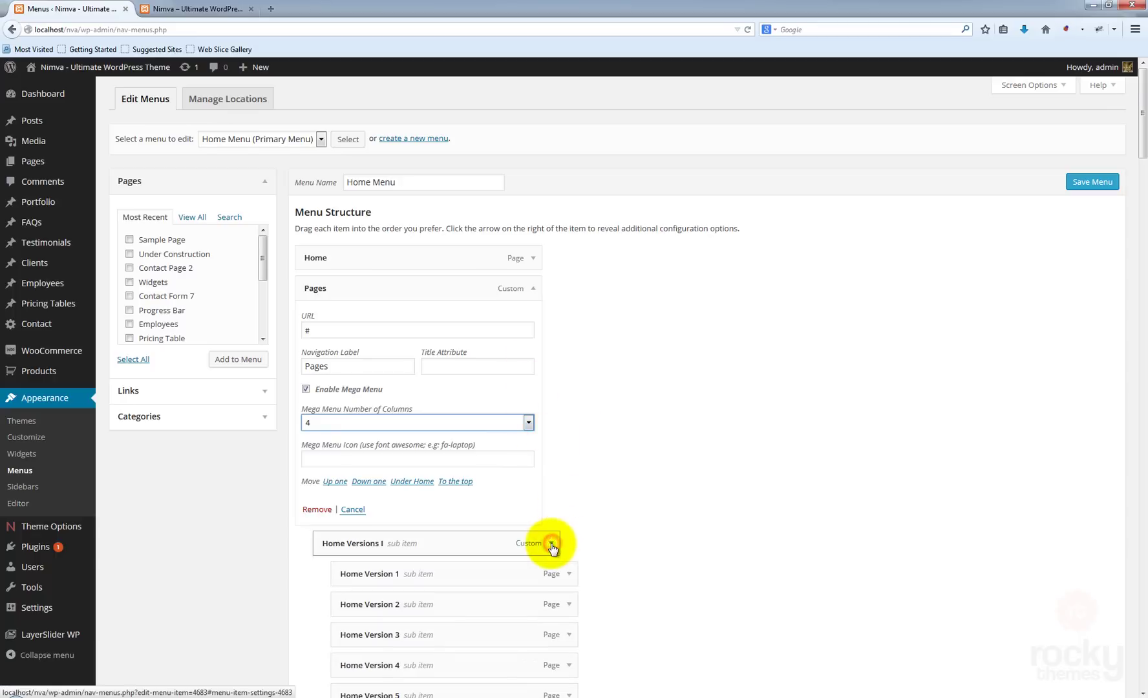
pyautogui.click(535, 289)
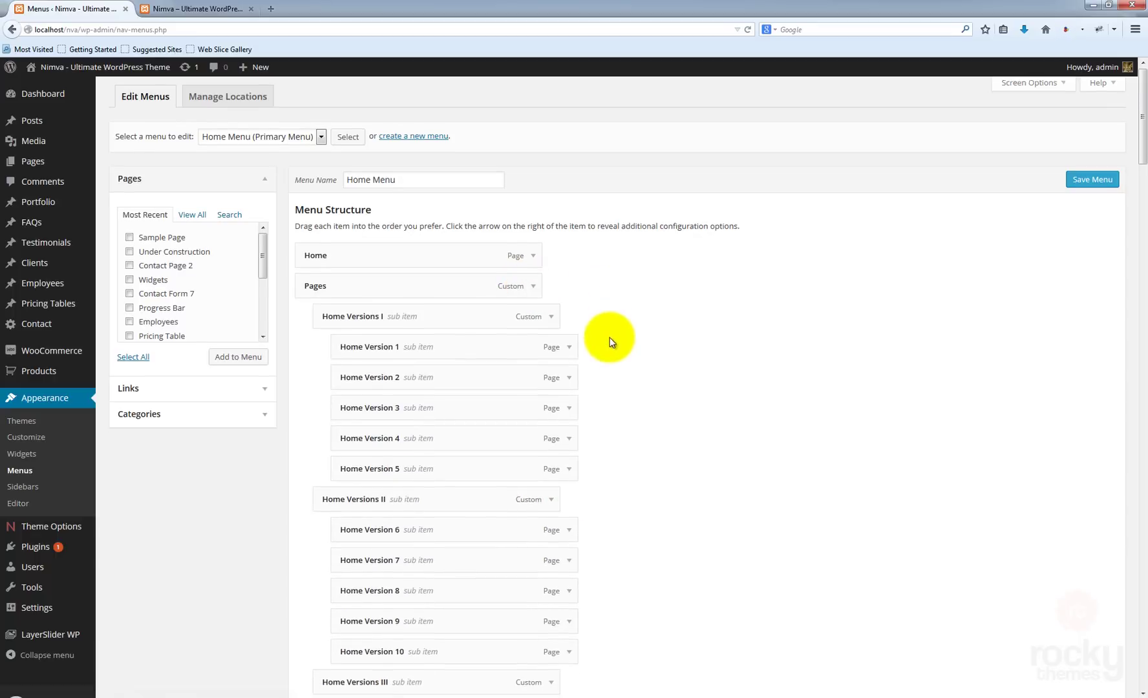
# Enable a 4-column mega menu on the VC Elements menu item
pyautogui.scroll(-10, 606, 349)
pyautogui.scroll(-12, 604, 353)
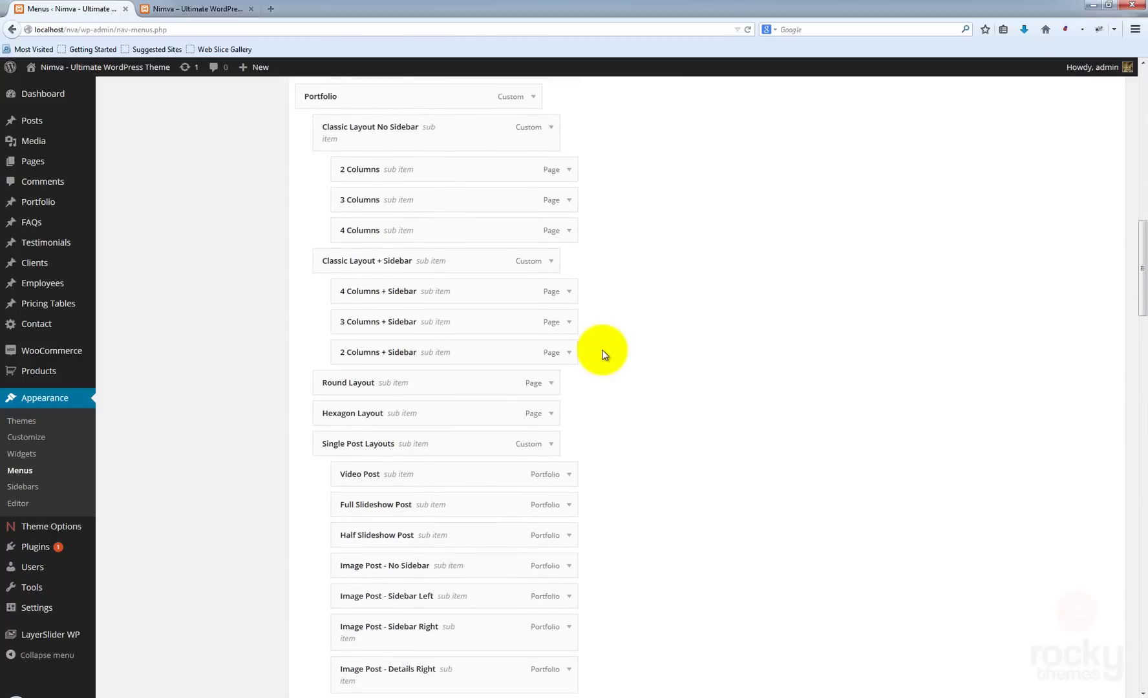
pyautogui.scroll(-12, 601, 352)
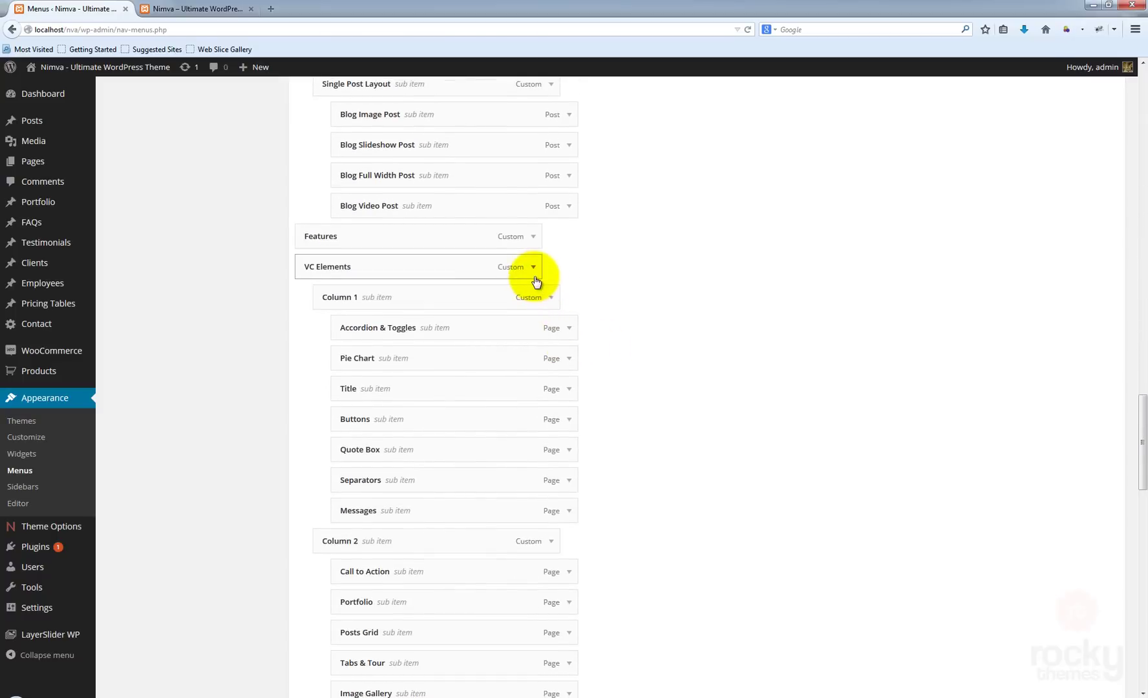
pyautogui.click(534, 268)
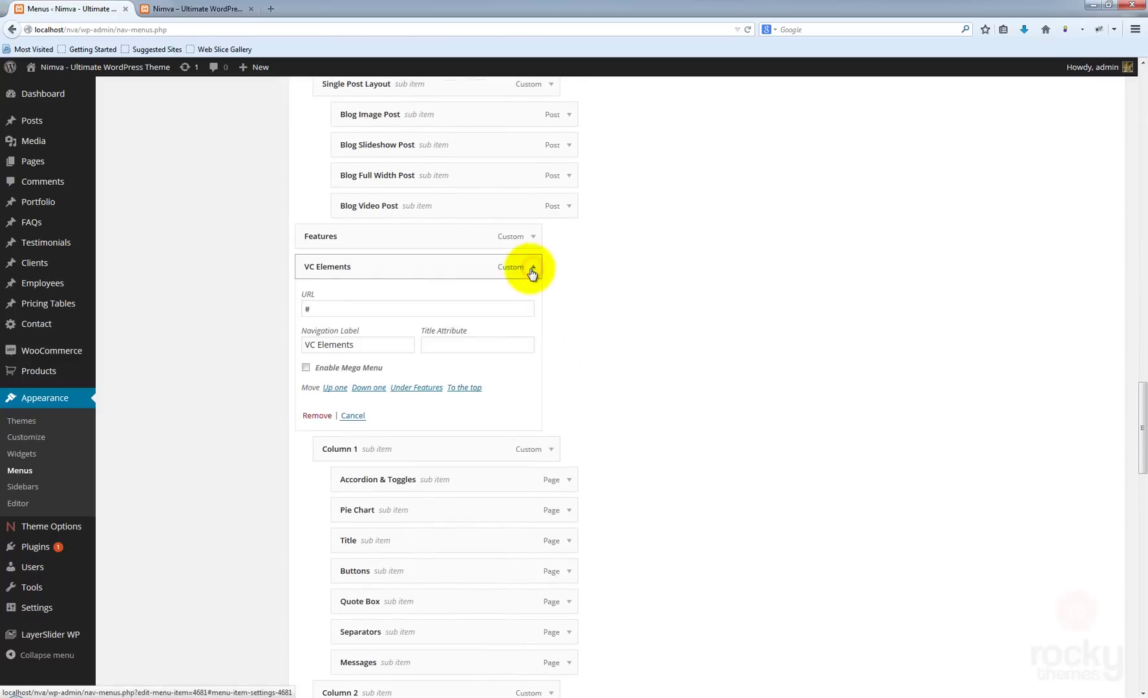
pyautogui.click(306, 369)
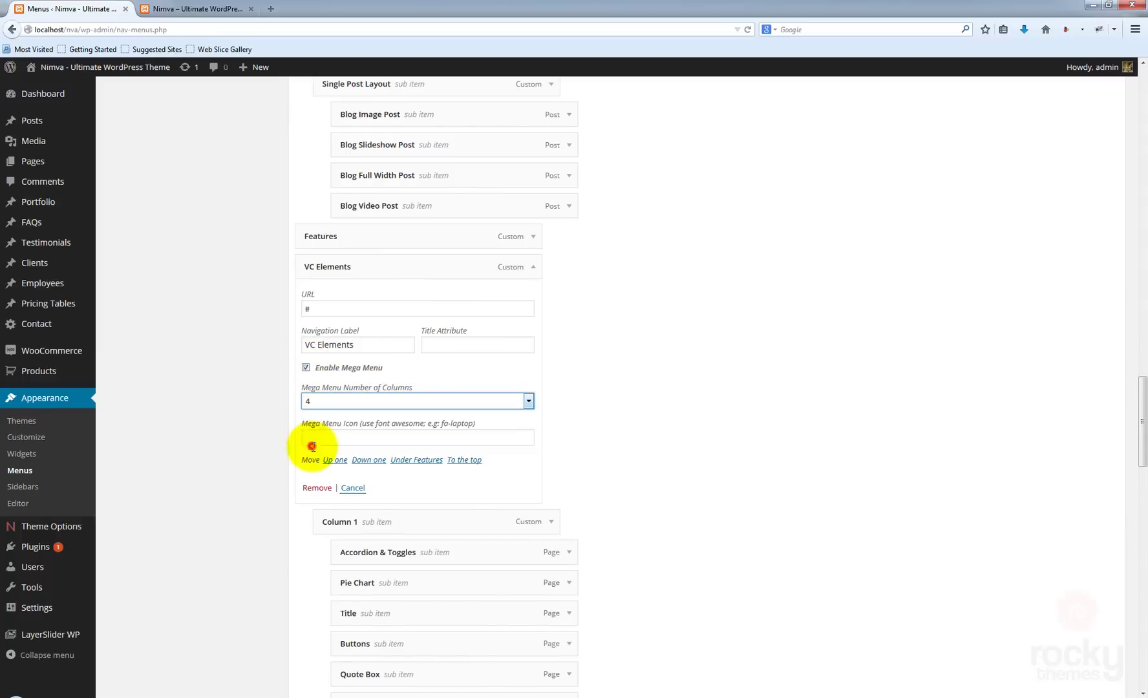
pyautogui.scroll(-15, 598, 371)
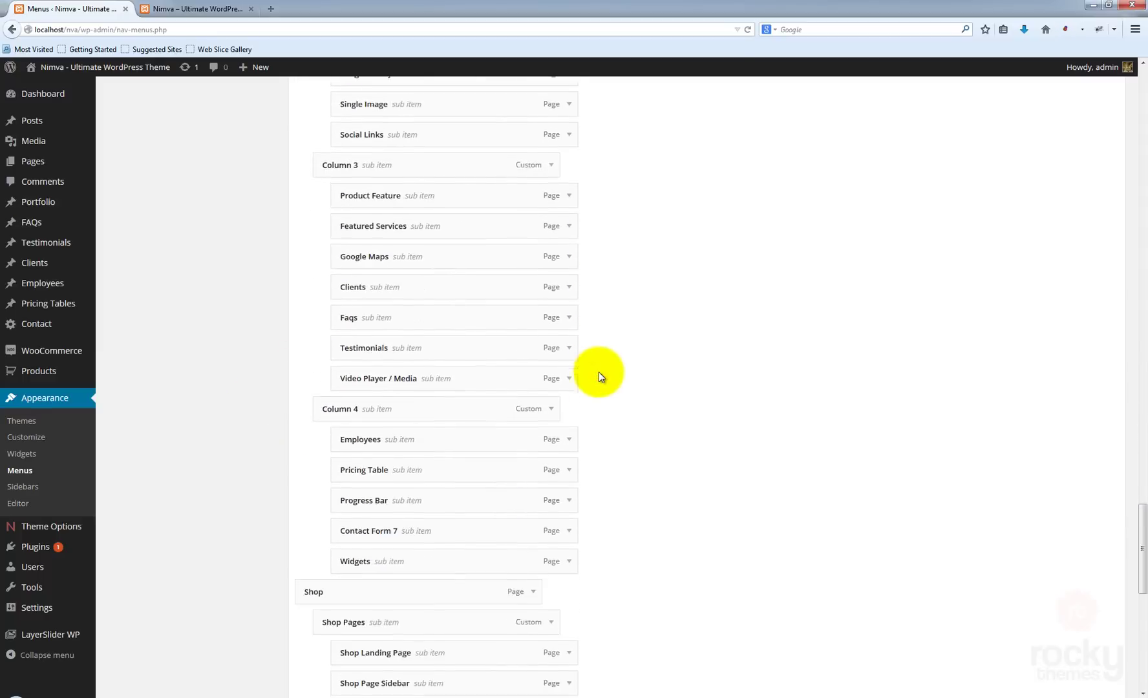
pyautogui.scroll(-4, 598, 371)
pyautogui.scroll(2, 597, 375)
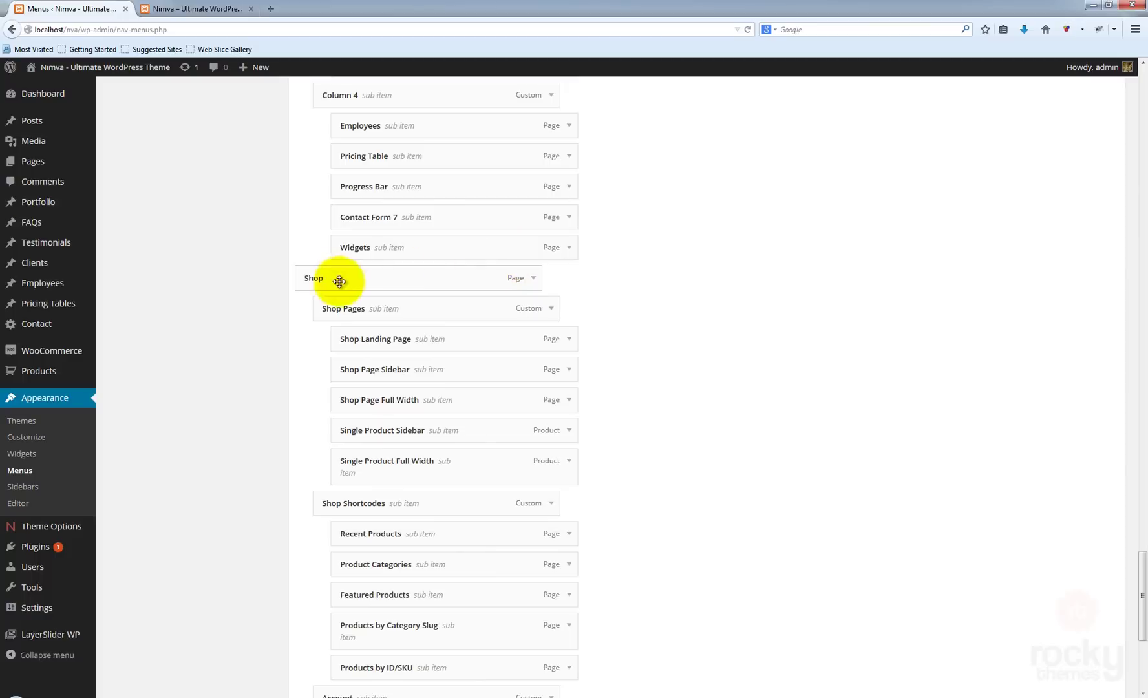
# Enable the Shop item's mega menu with 3 columns
pyautogui.click(533, 280)
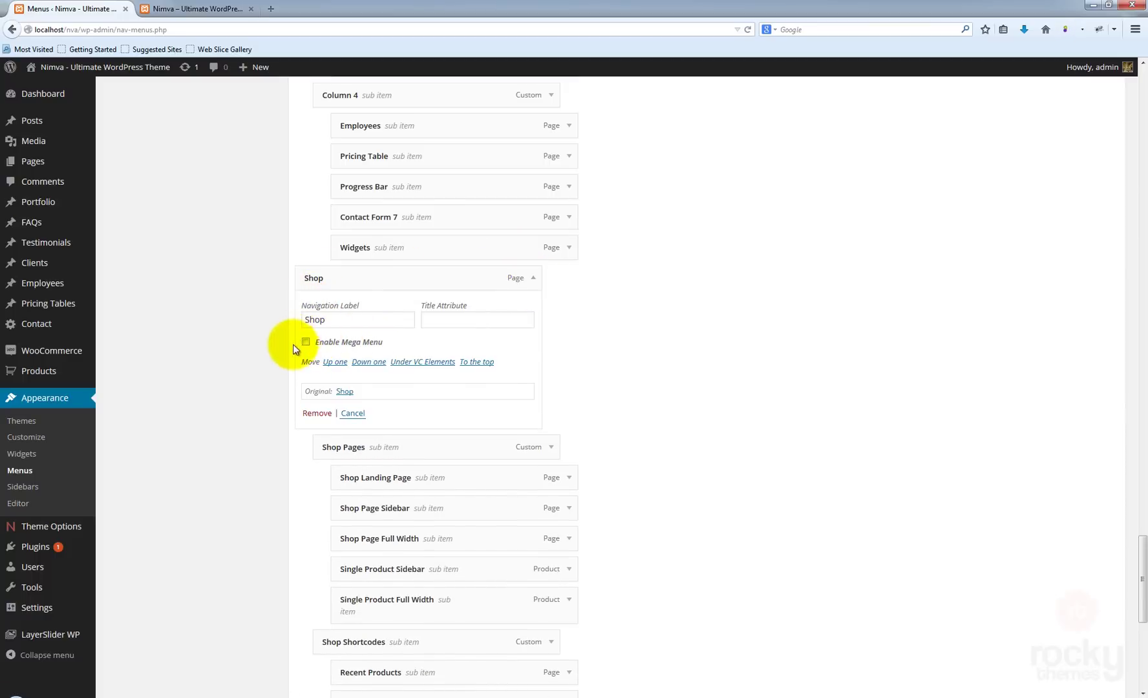
pyautogui.click(306, 344)
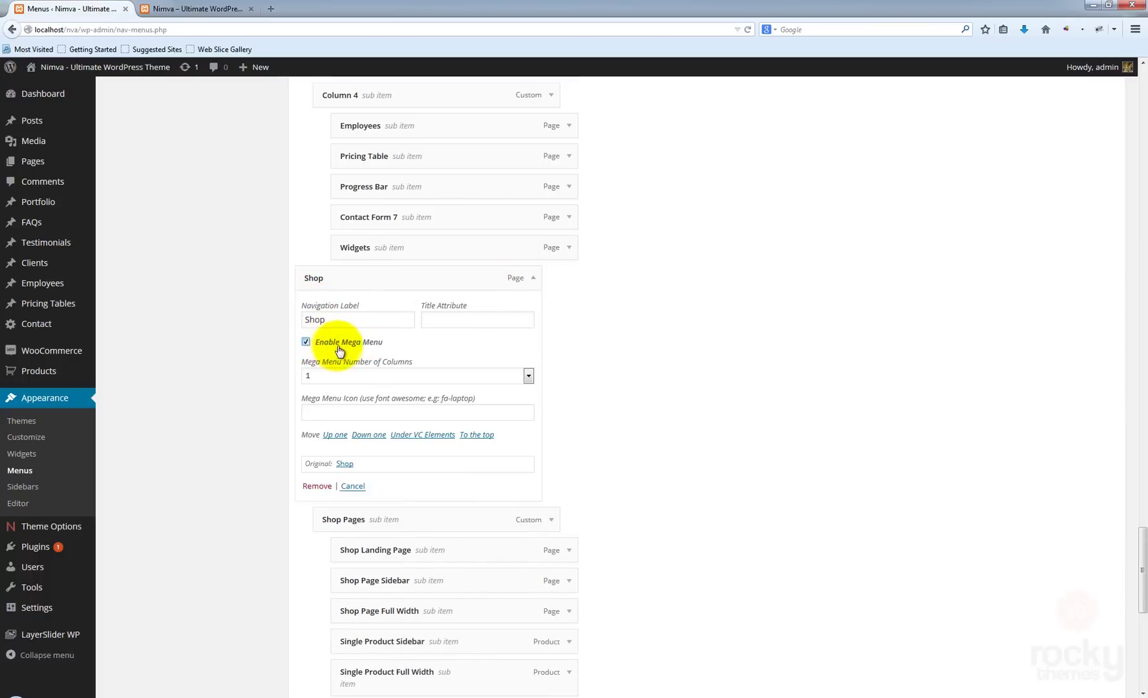
pyautogui.click(323, 381)
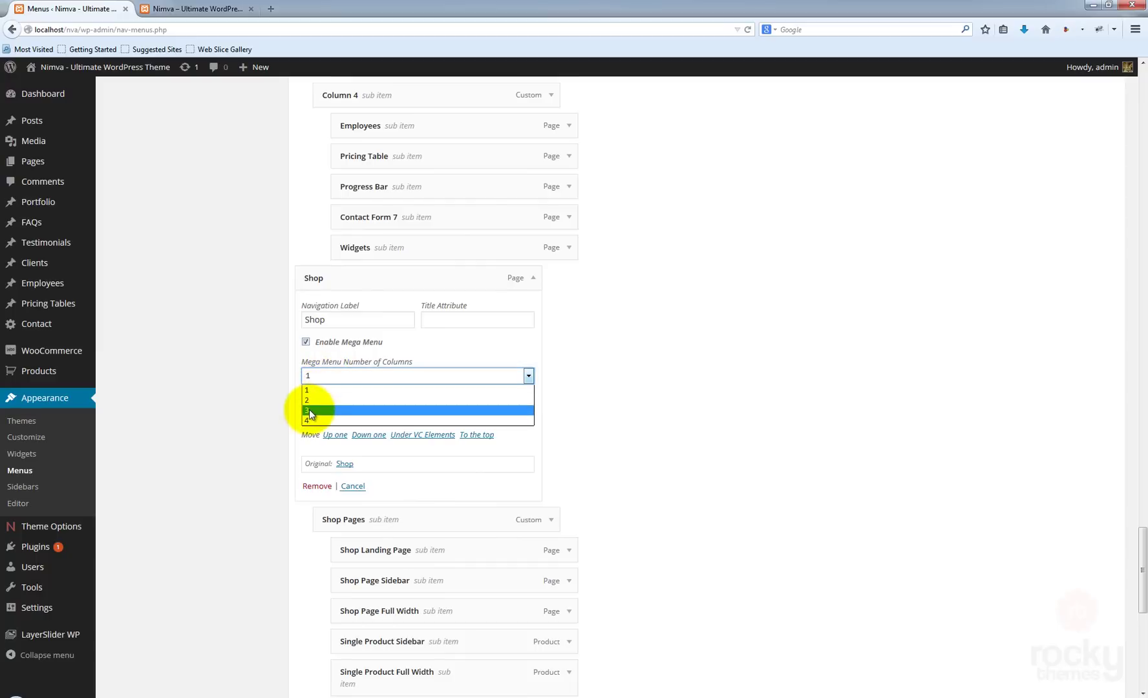
pyautogui.click(309, 410)
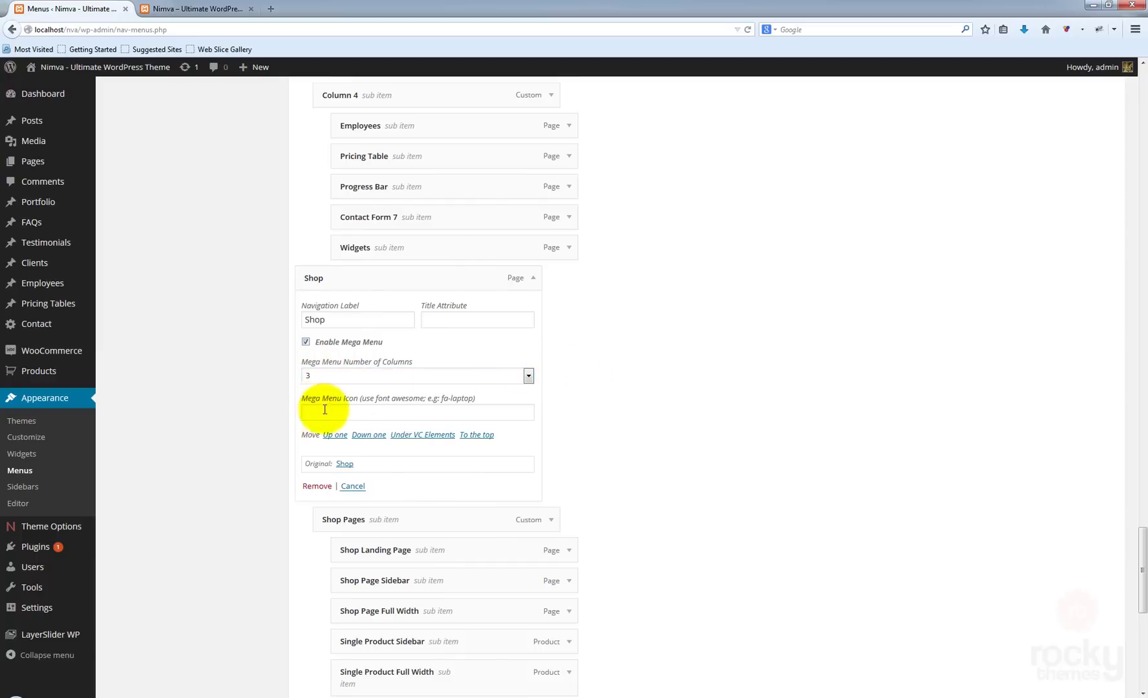
pyautogui.scroll(-4, 672, 384)
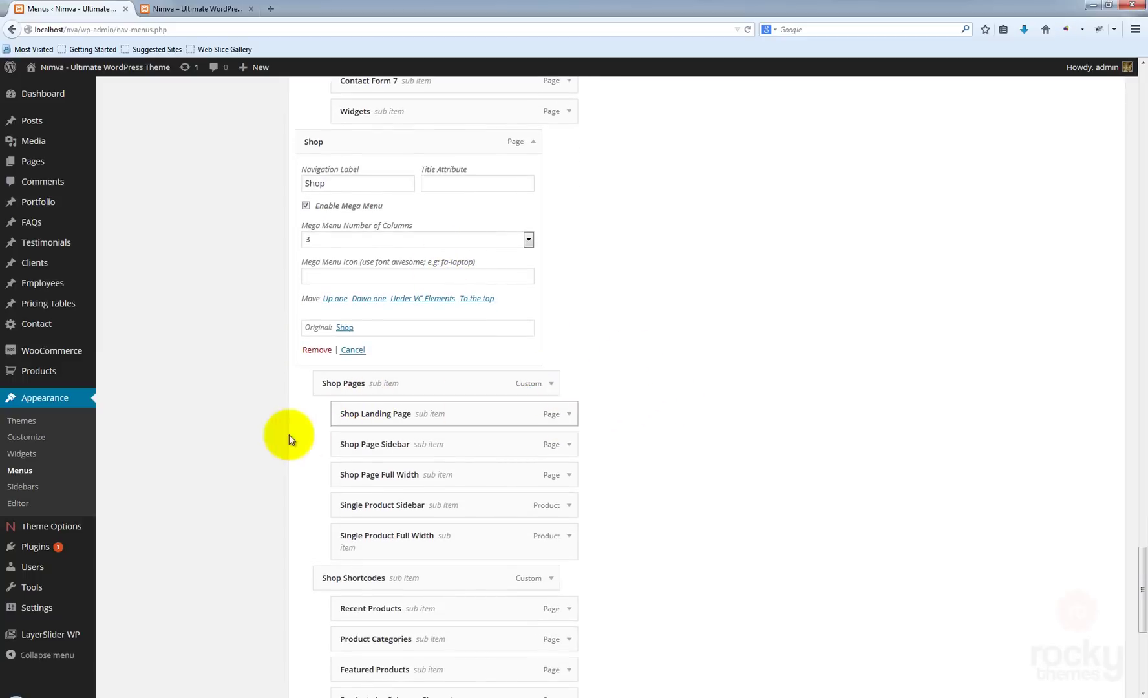
pyautogui.click(568, 415)
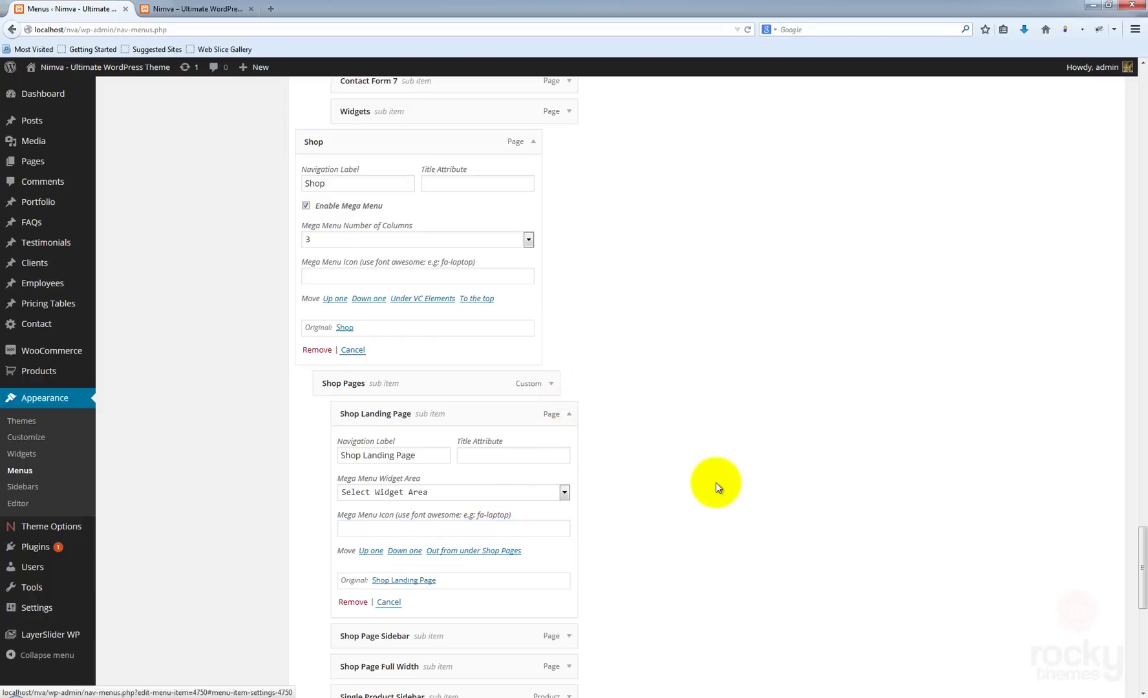
pyautogui.scroll(-10, 715, 482)
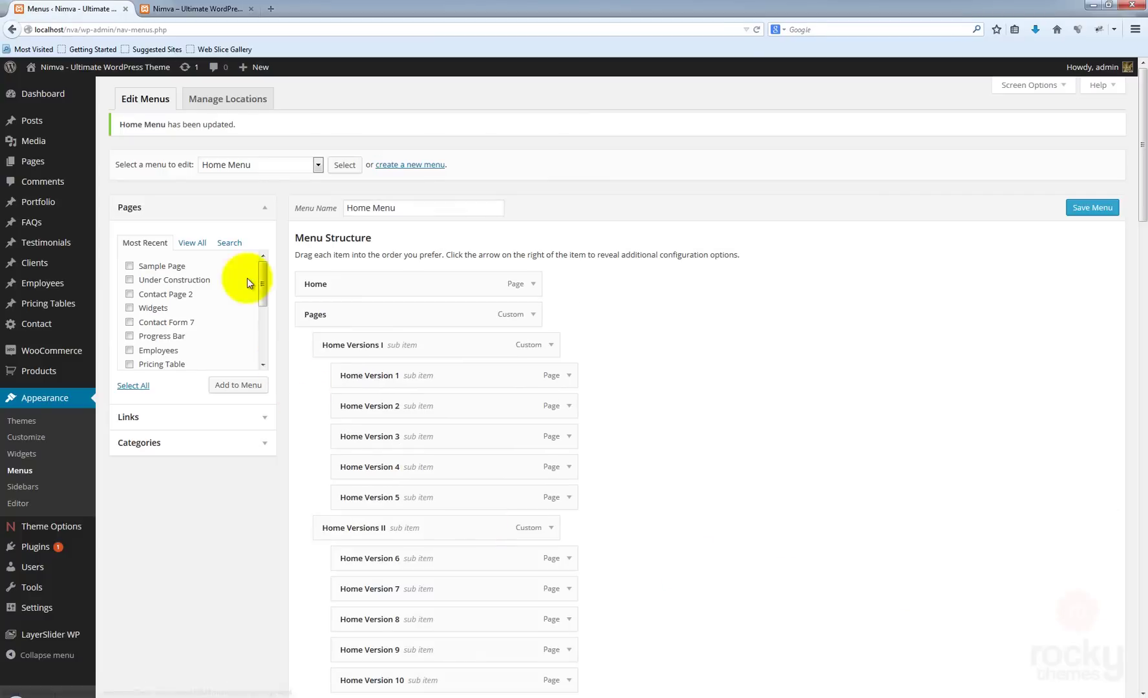
# Reload the front page and check the Pages, VC Elements and Shop mega menus (4, 4 and 3 columns)
pyautogui.click(194, 9)
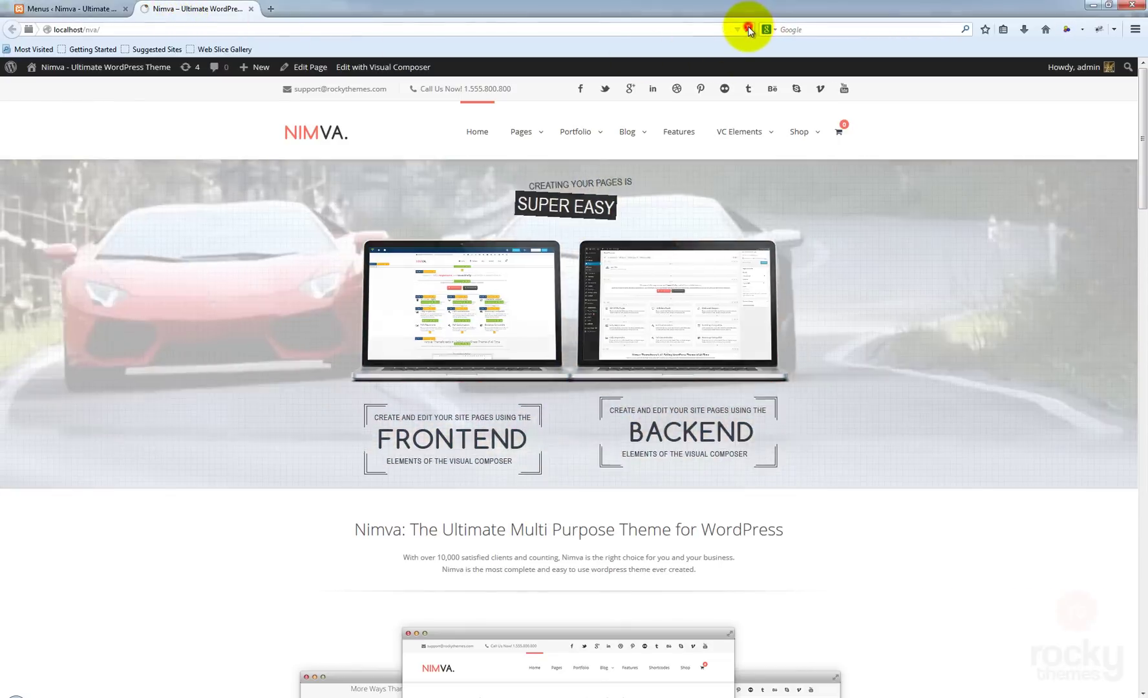
pyautogui.click(748, 29)
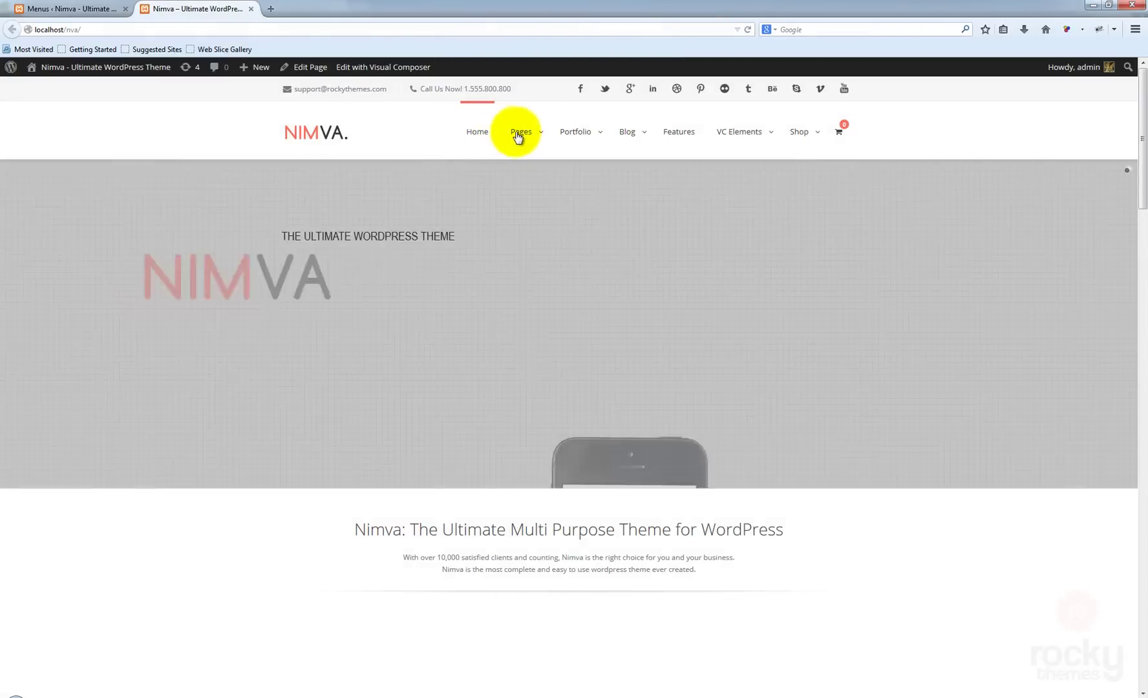
pyautogui.moveTo(520, 136)
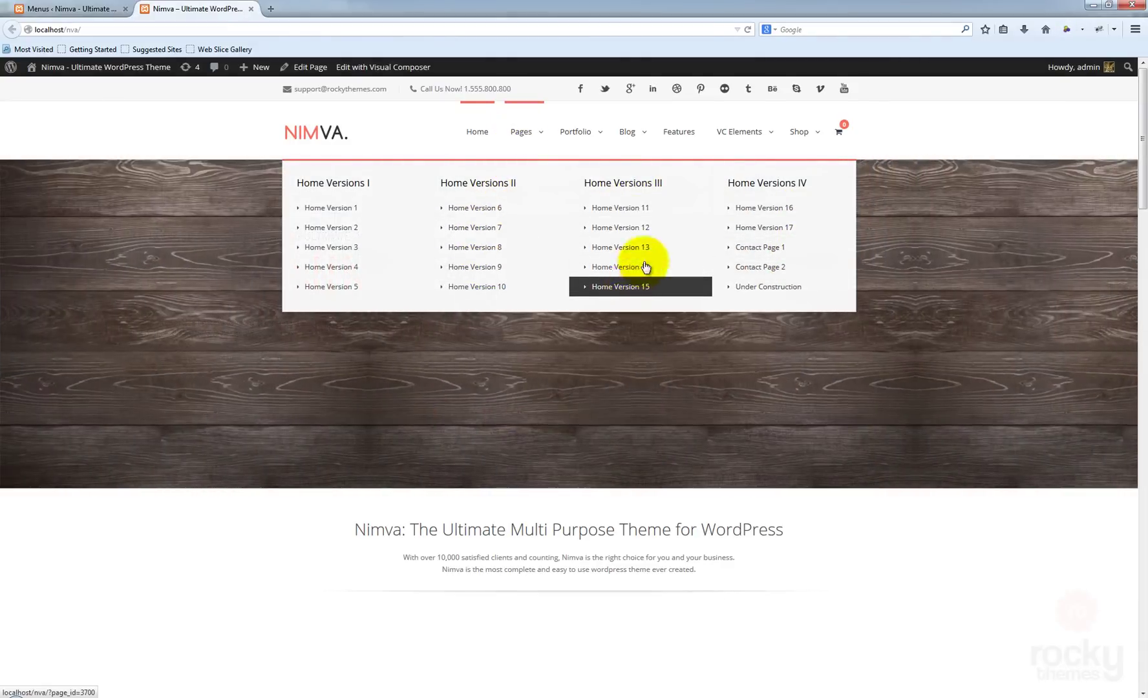
pyautogui.moveTo(749, 139)
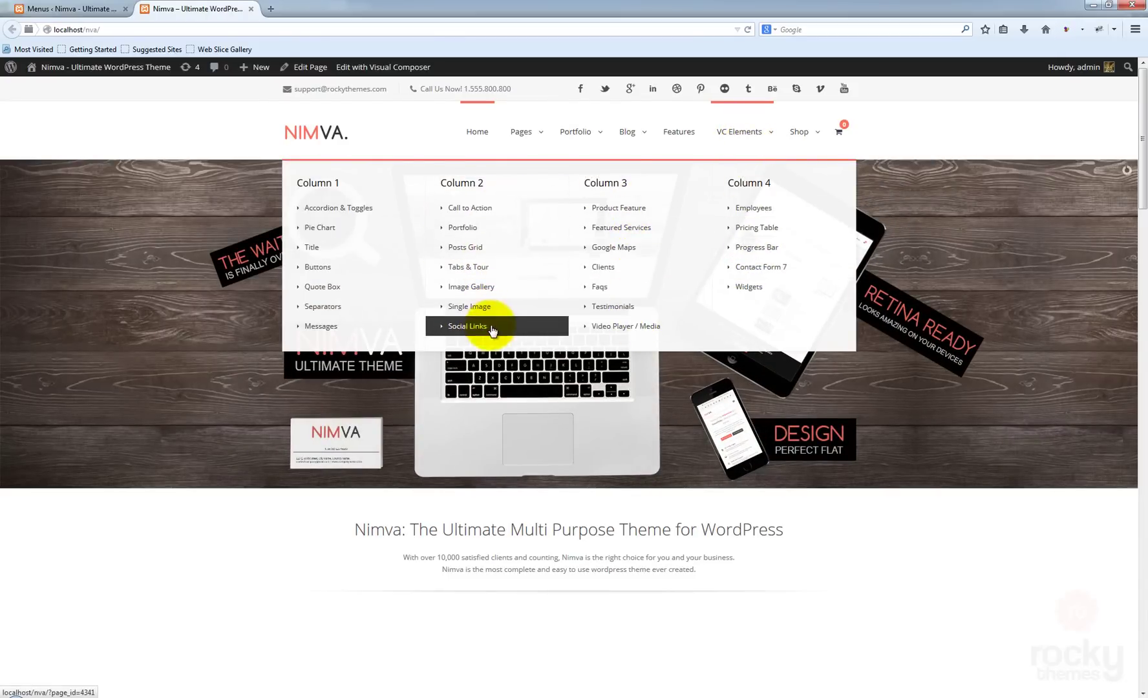
pyautogui.moveTo(800, 137)
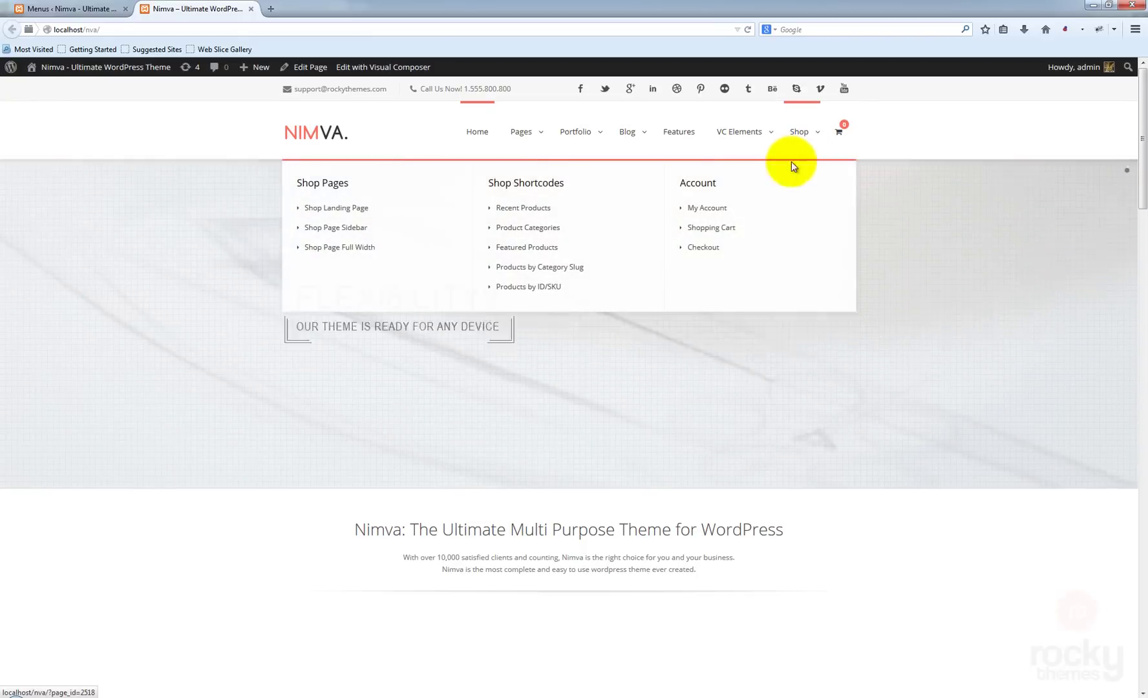